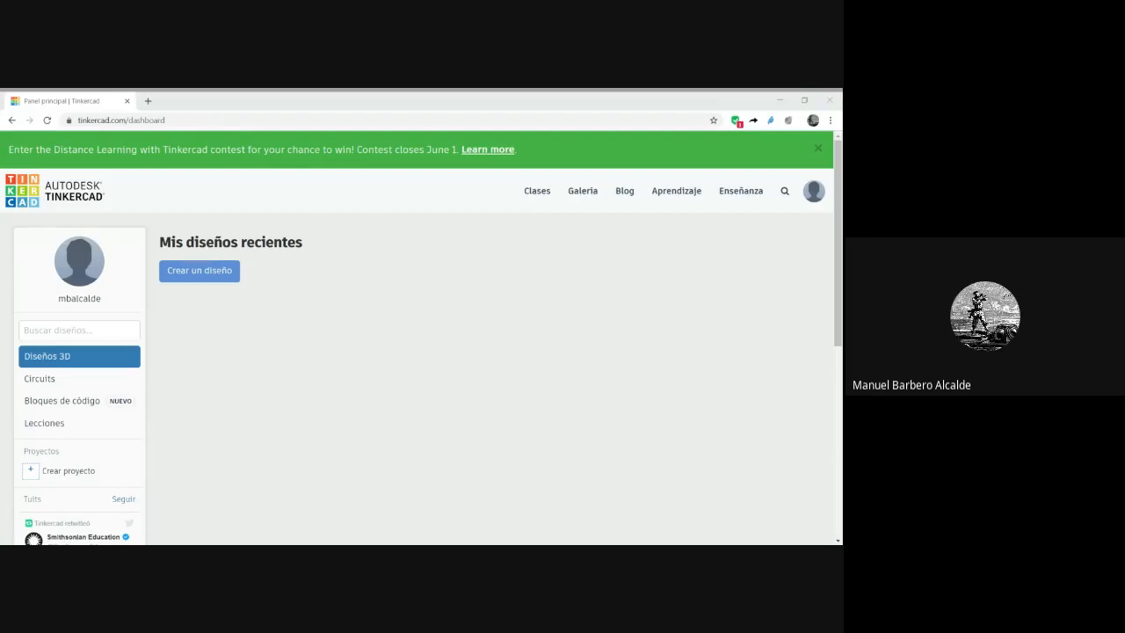
- Look through the 3D designs, Circuits and code blocks sections of the dashboard
left_click(371, 301)
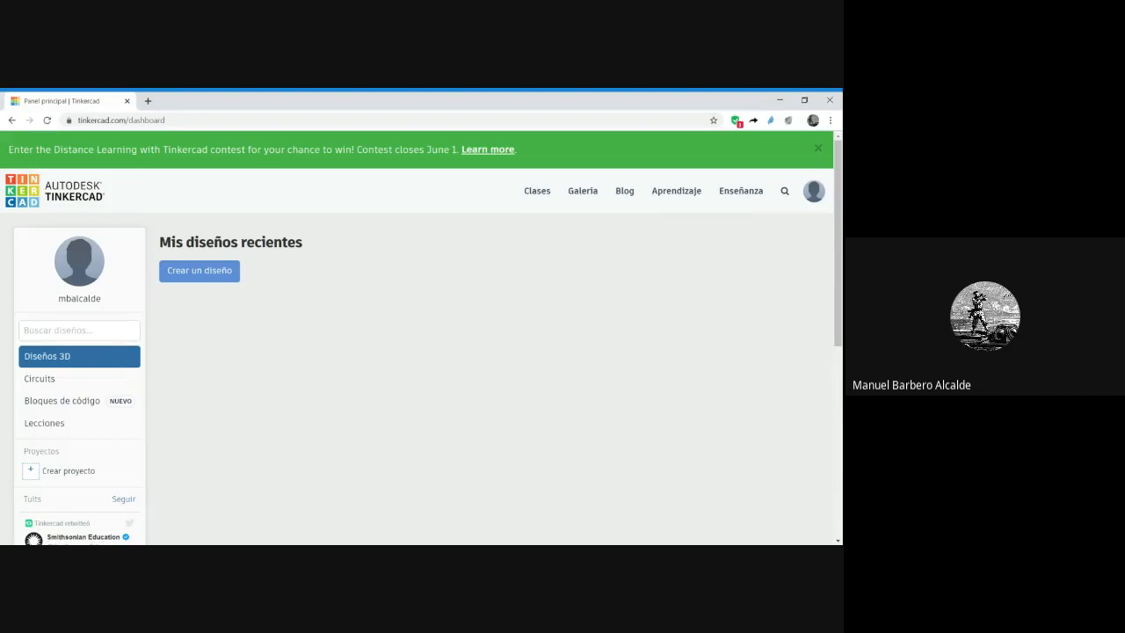
left_click(76, 383)
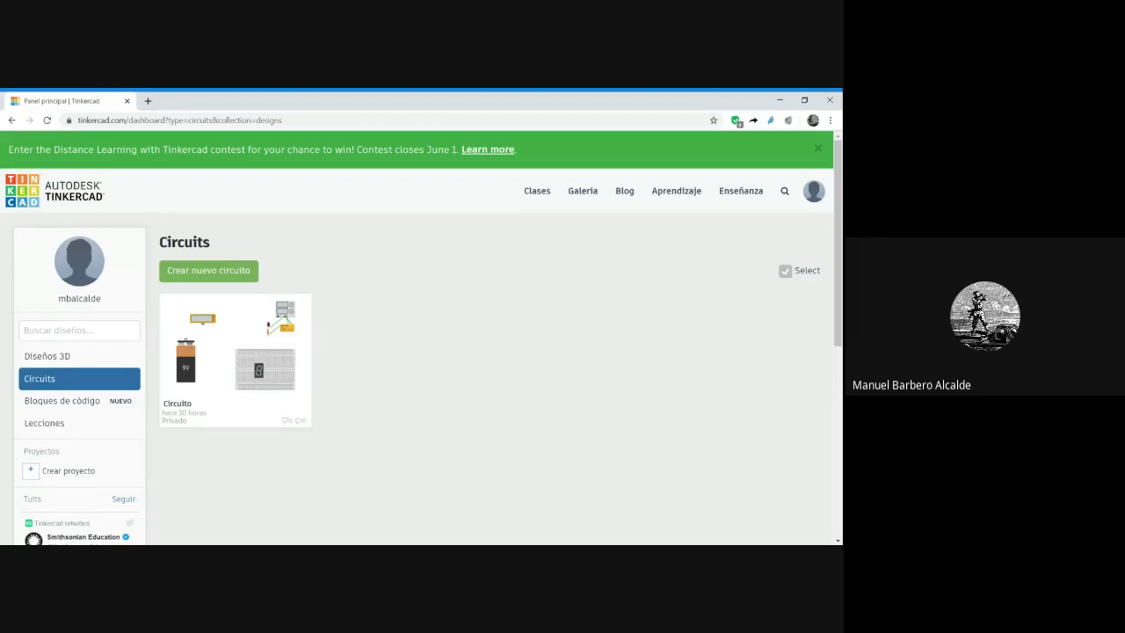
left_click(70, 357)
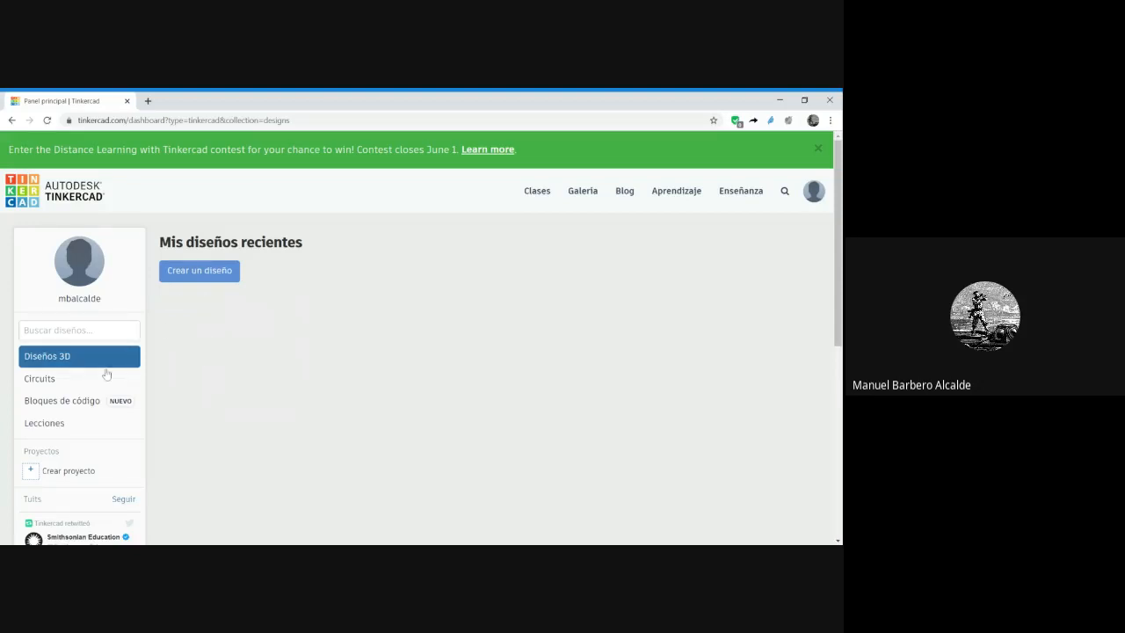
left_click(131, 380)
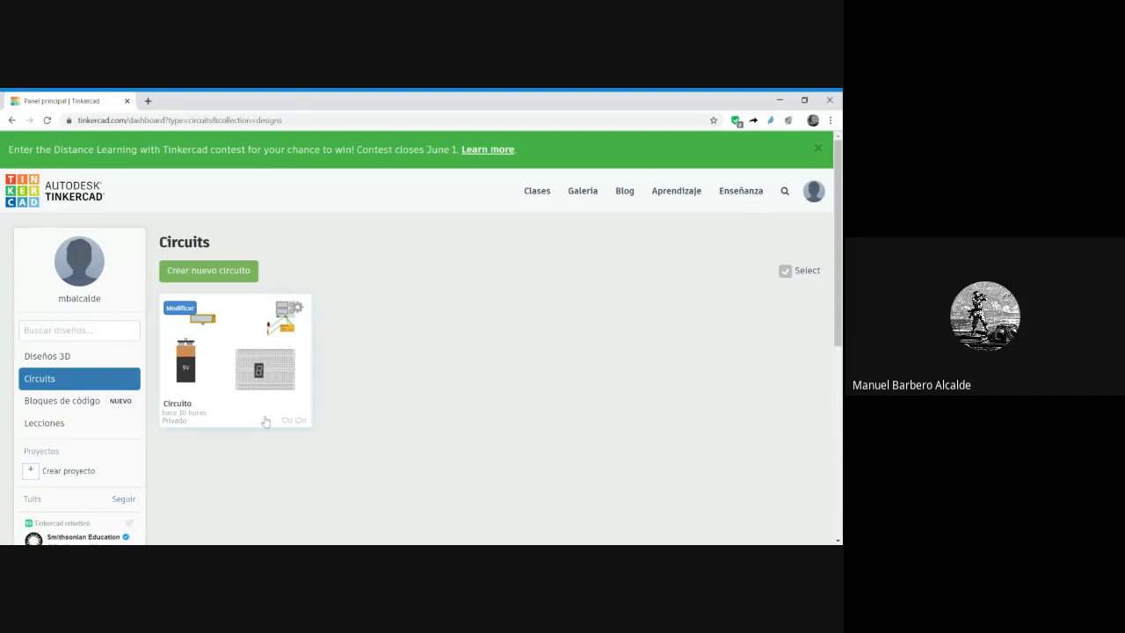
left_click(60, 401)
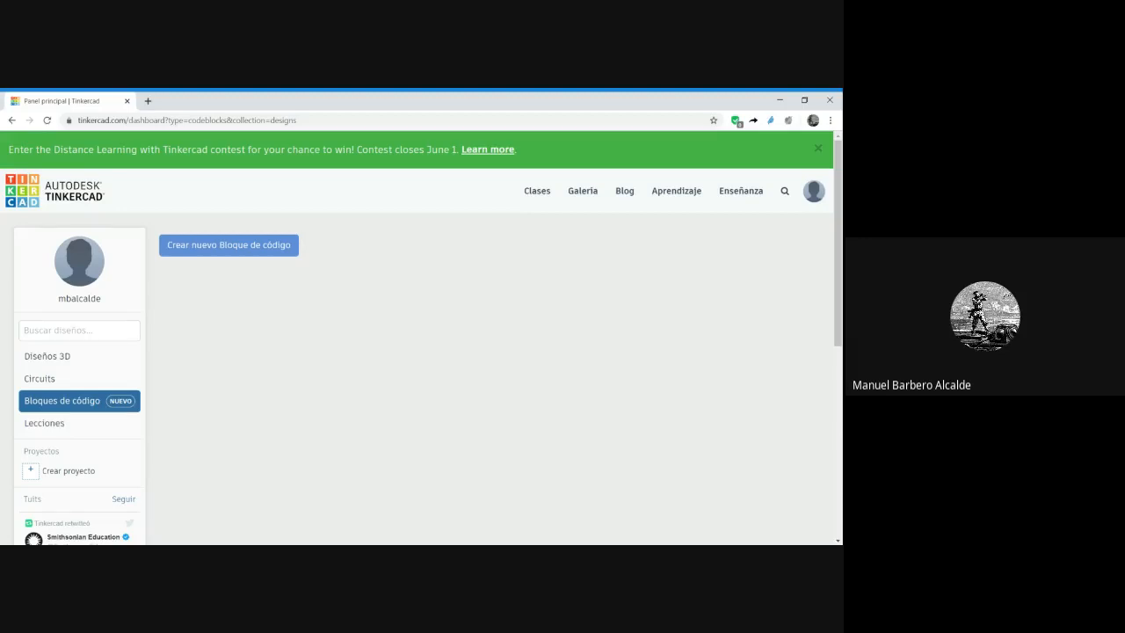
- Create a new circuit from the Circuits section, then return to the dashboard
left_click(62, 379)
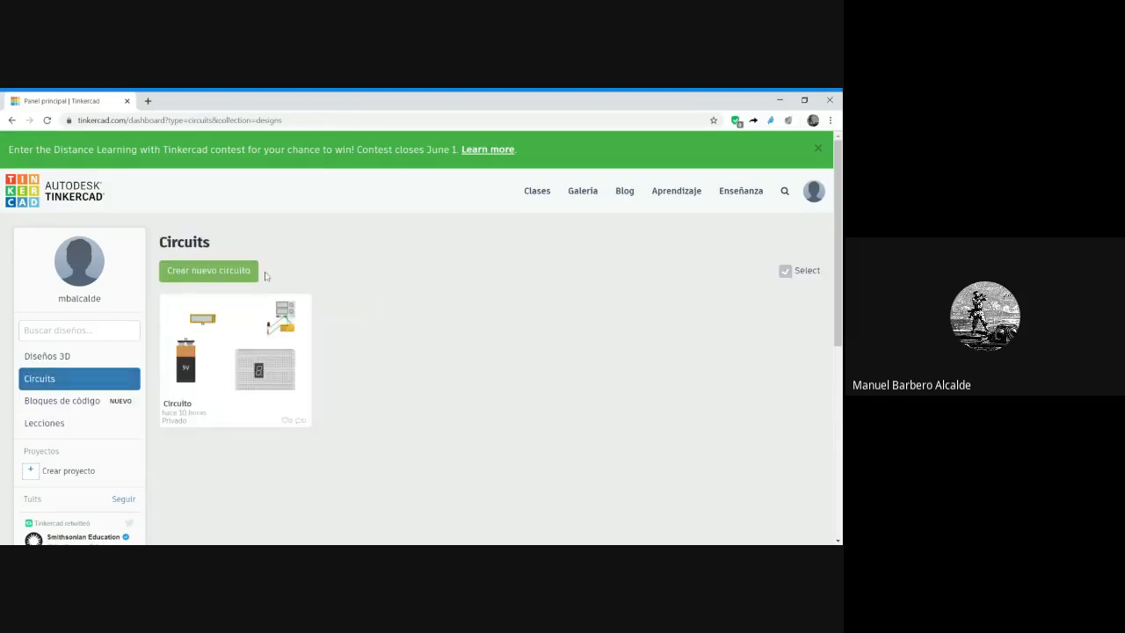
left_click(234, 272)
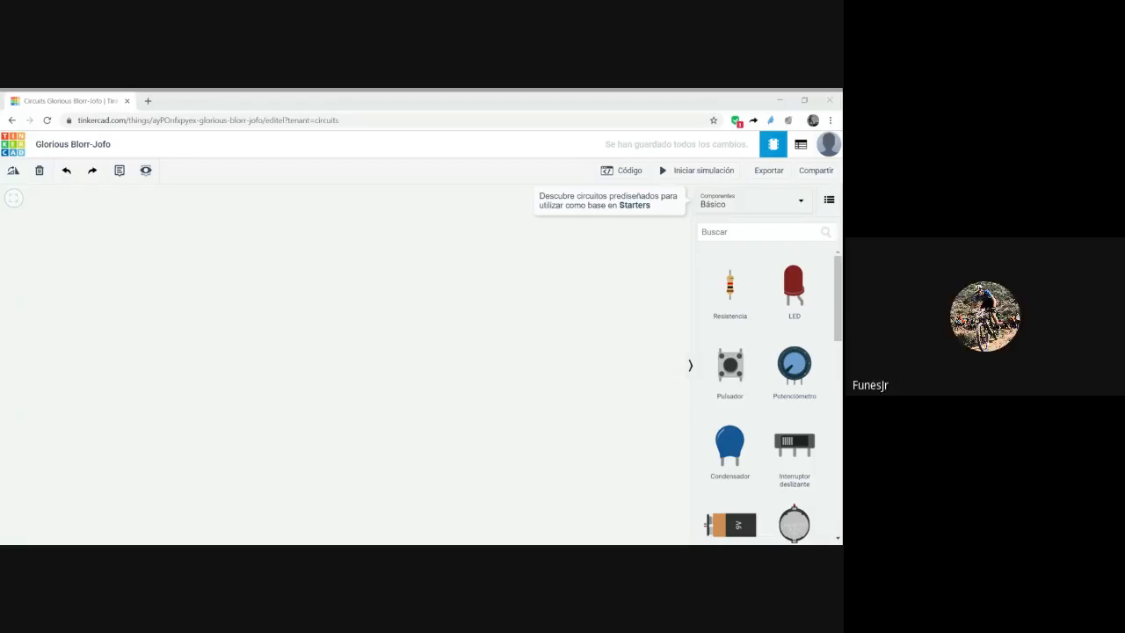
left_click(358, 323)
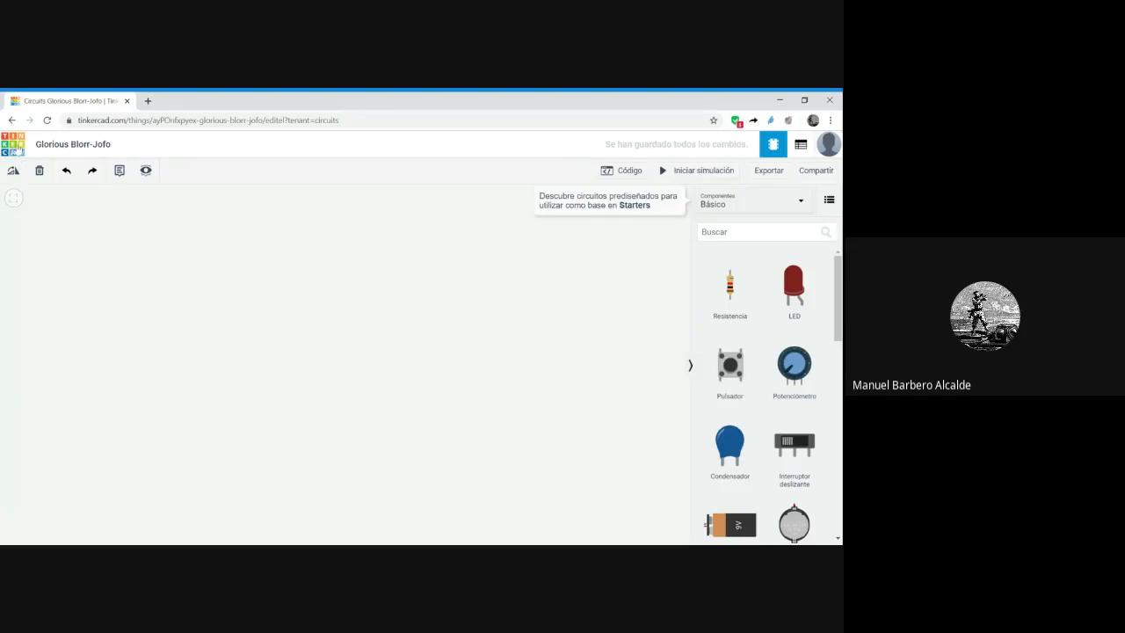
left_click(17, 151)
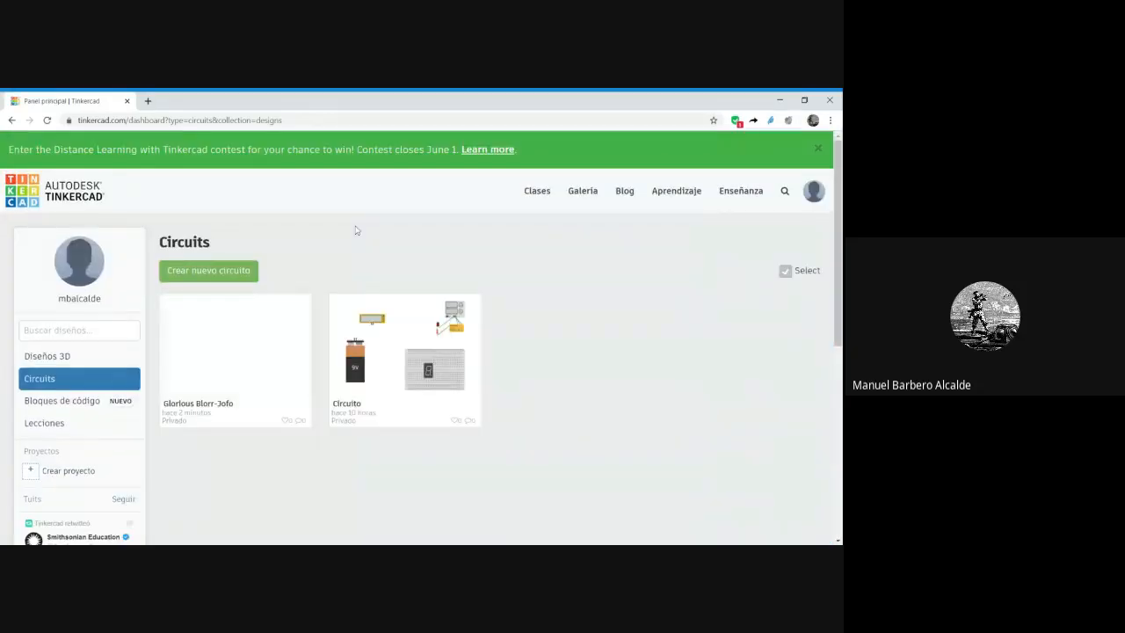
- Create another new circuit and rename it "Prueba 1"
left_click(204, 279)
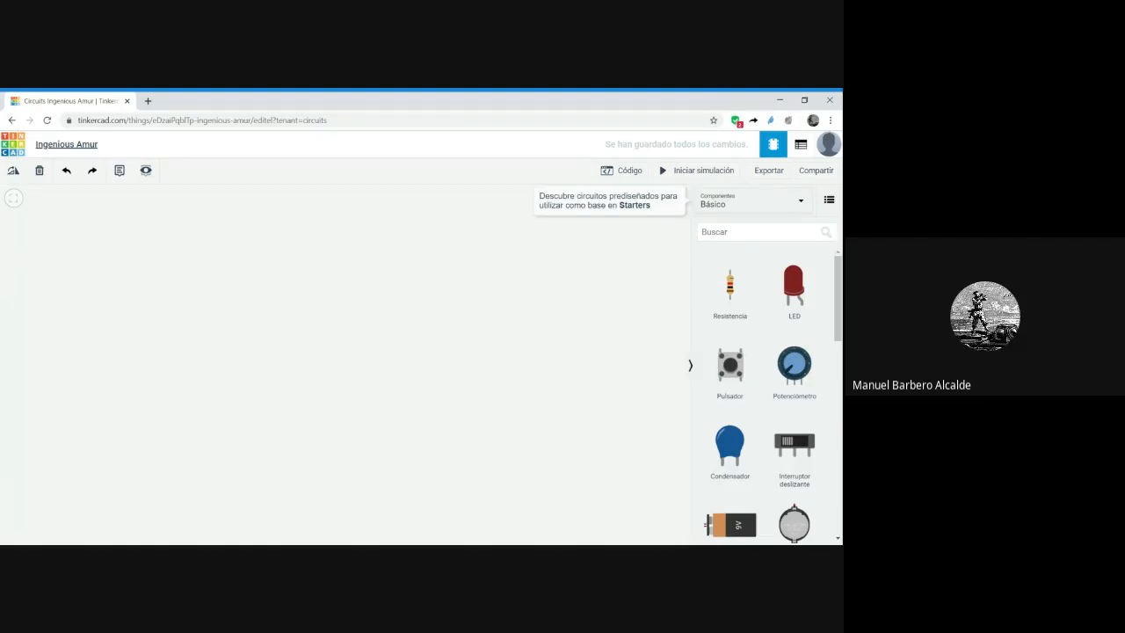
left_click(53, 146)
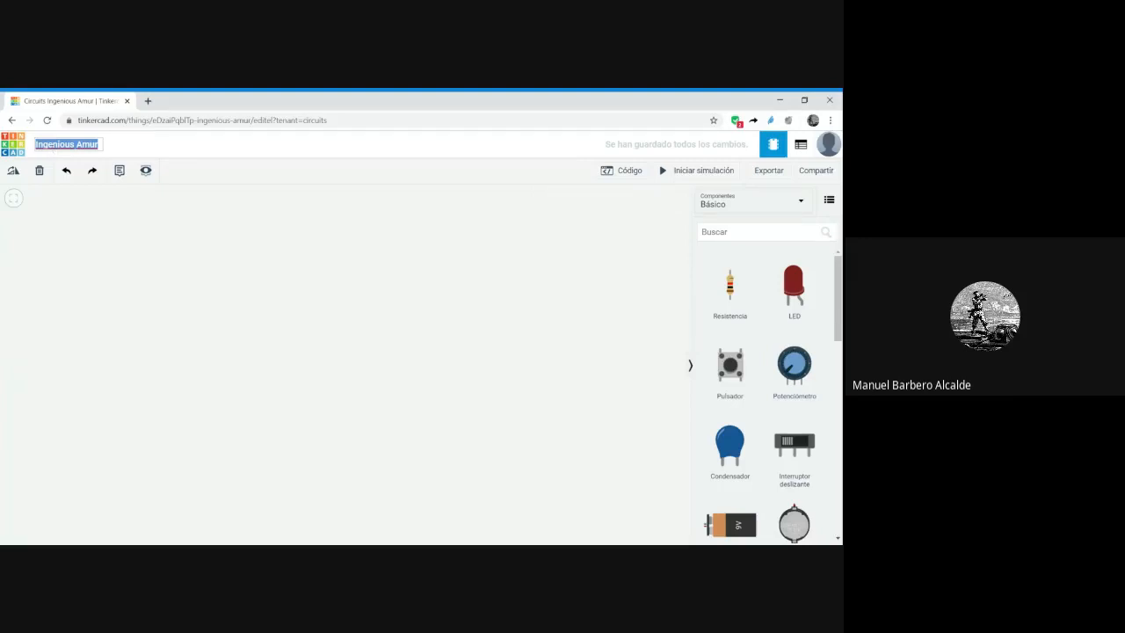
type("Prueba 1")
key("Return")
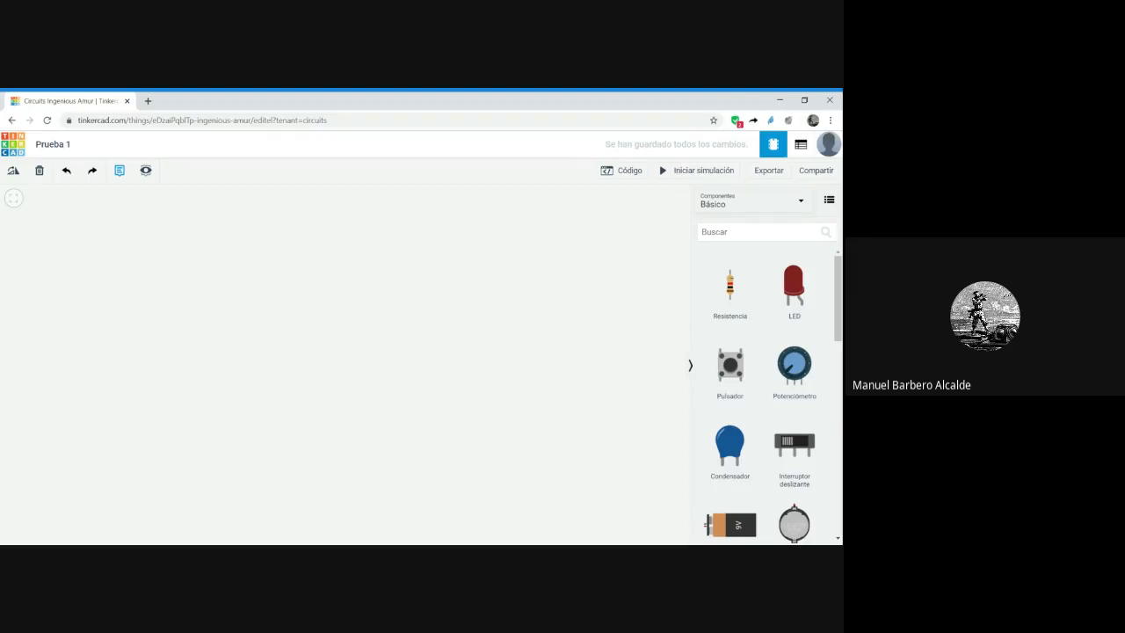
- Switch the component library to show all components (Todos) and look at the General group
left_click(146, 171)
left_click(802, 205)
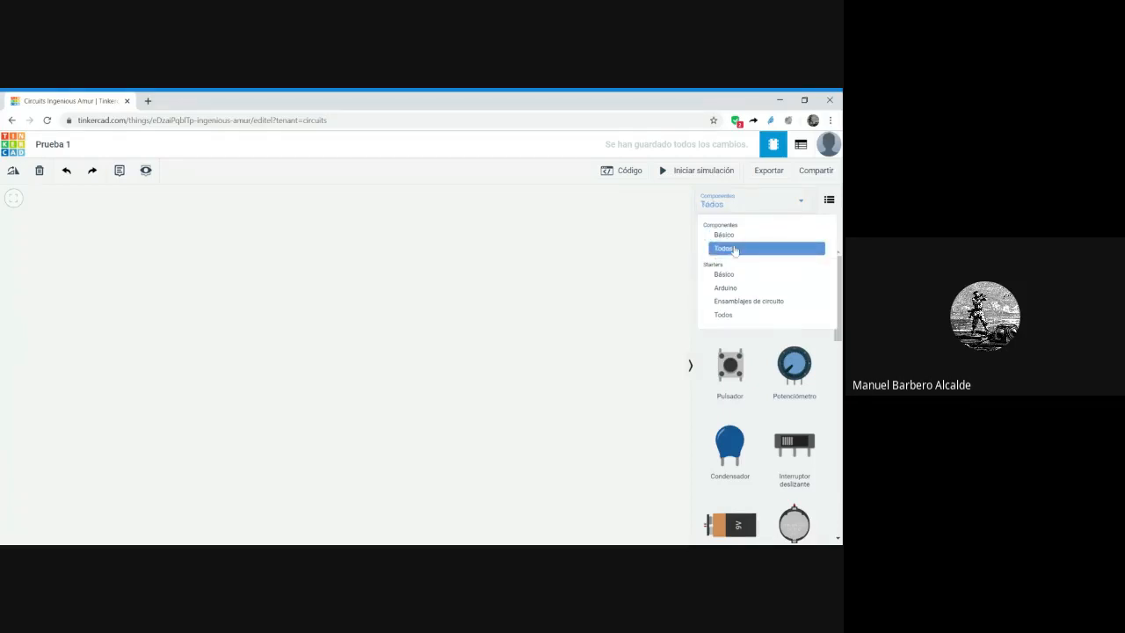
left_click(735, 250)
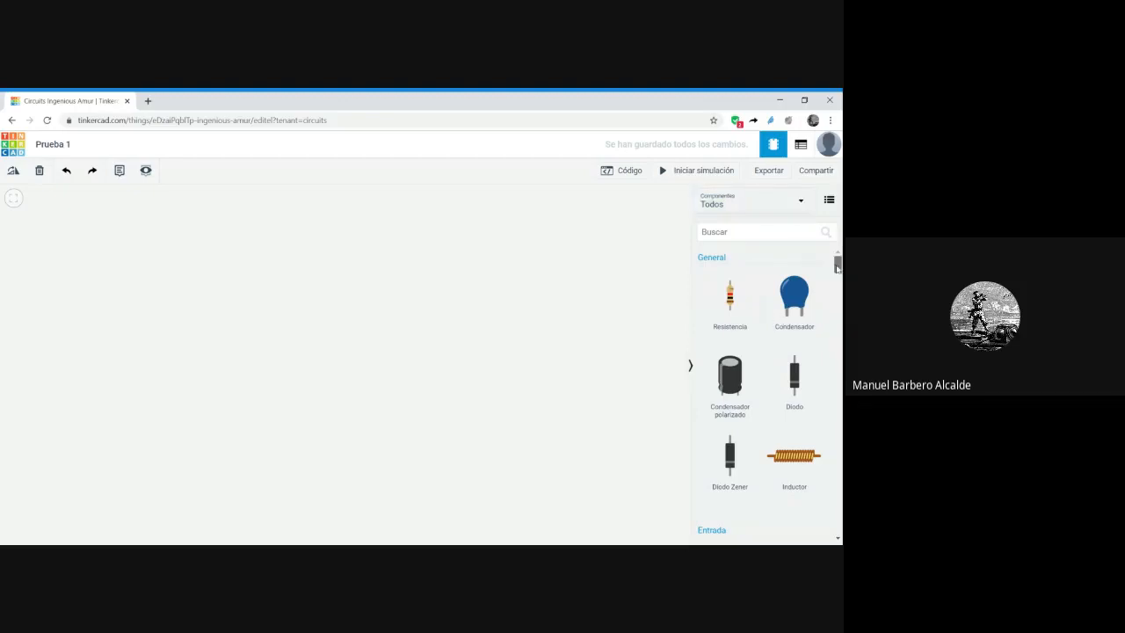
mouse_move(837, 262)
left_mouse_down()
mouse_move(838, 435)
mouse_move(838, 262)
left_mouse_up()
- Show the basic starter circuits in the library and look through them
left_click(801, 202)
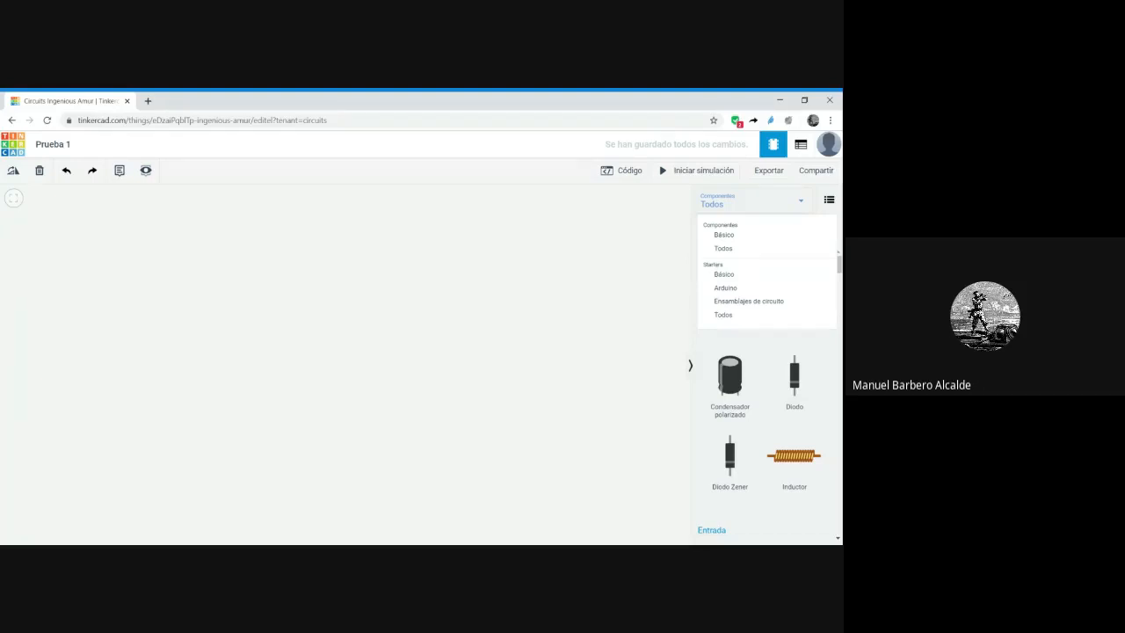
left_click(725, 274)
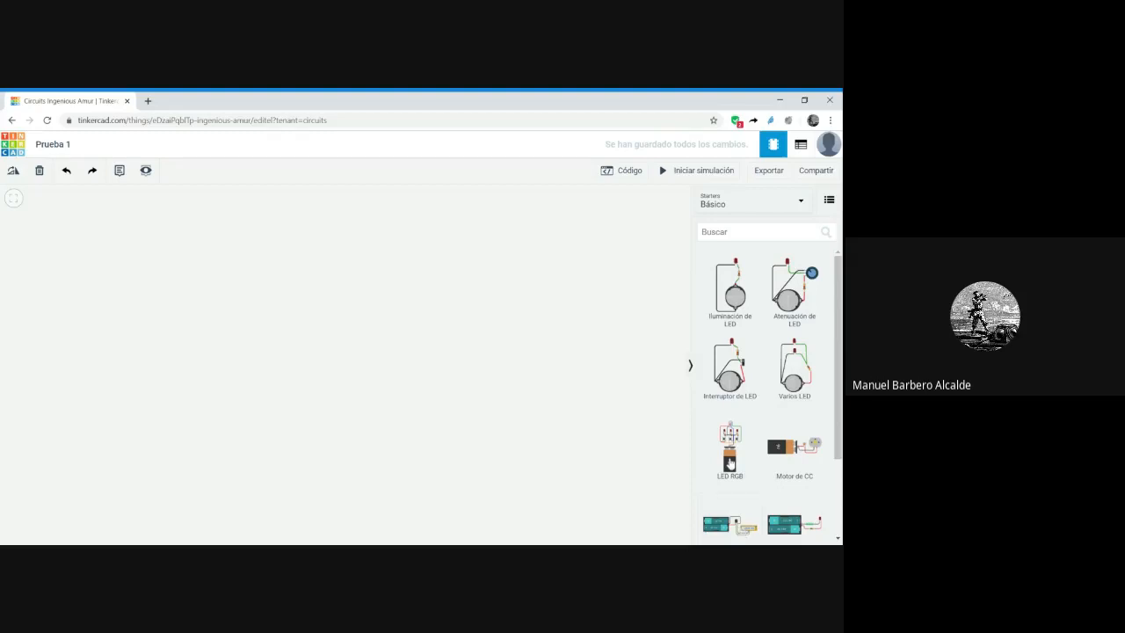
scroll(751, 446, "down", 1)
scroll(750, 446, "down", 2)
scroll(751, 446, "up", 2)
- Show the Arduino starter circuits in the library and review the other available categories
left_click(811, 207)
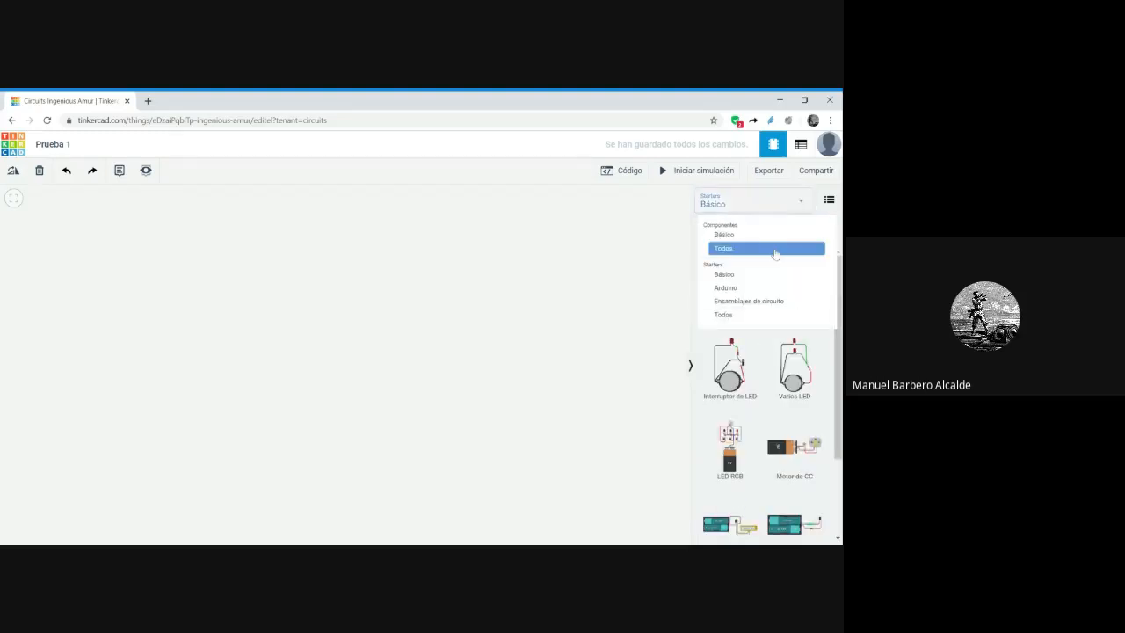
left_click(736, 289)
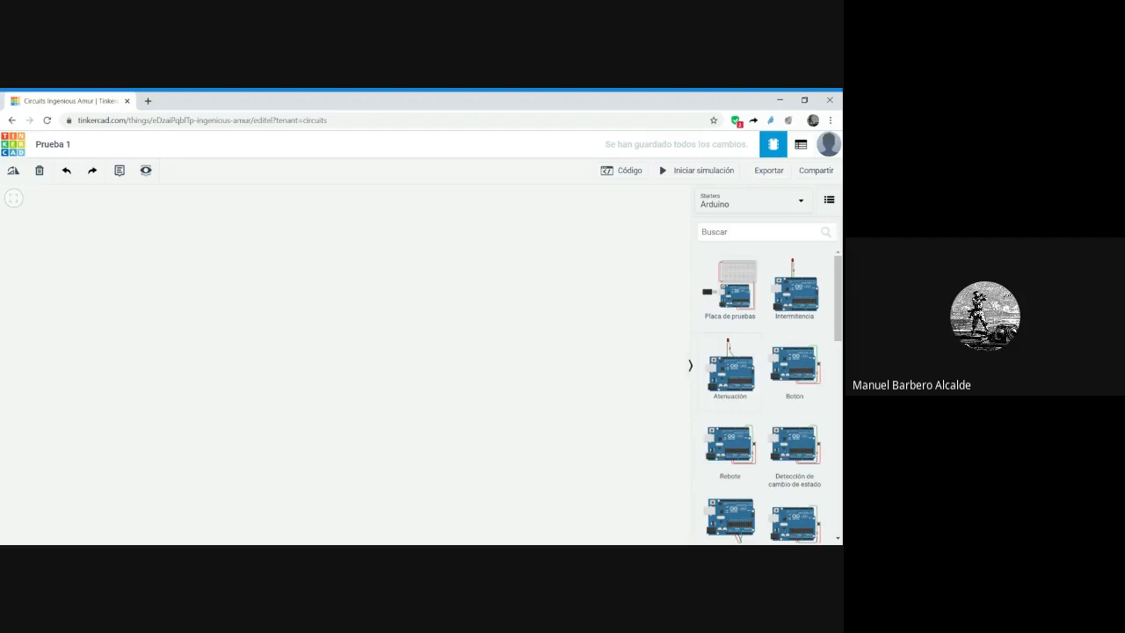
left_click(802, 206)
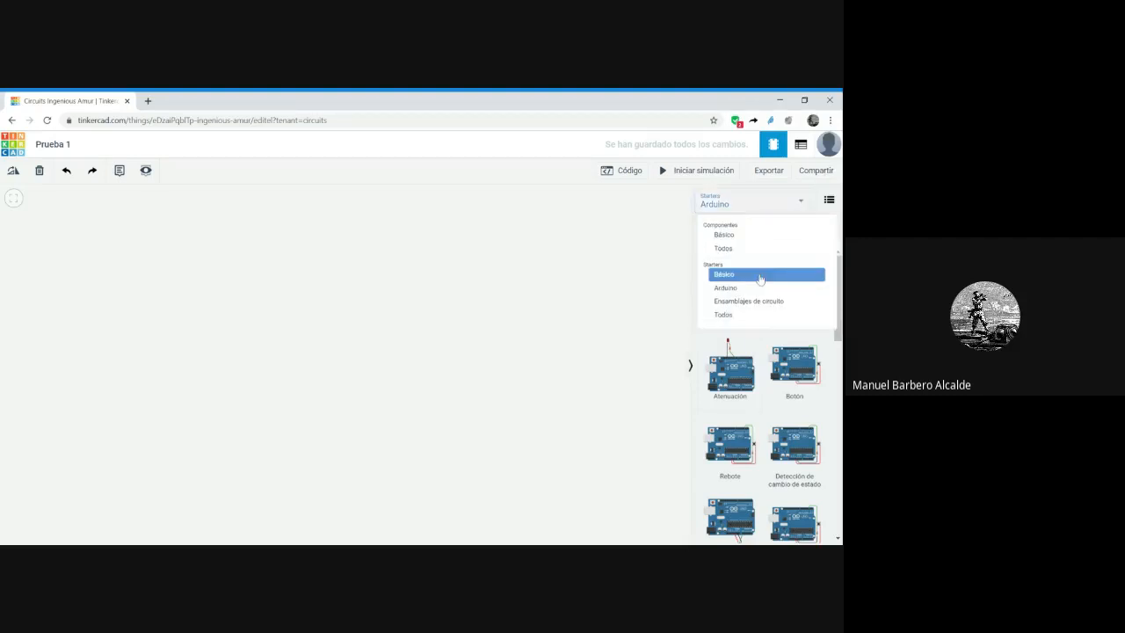
left_click(732, 230)
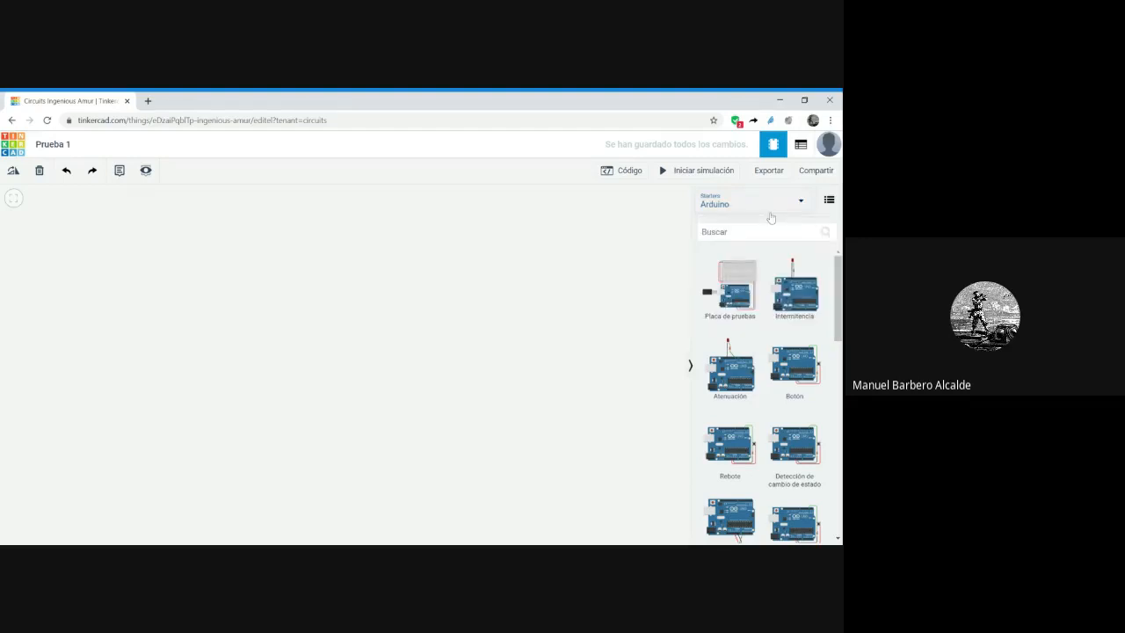
- Set the library back to all components (Todos) and display them as a list with descriptions
left_click(801, 200)
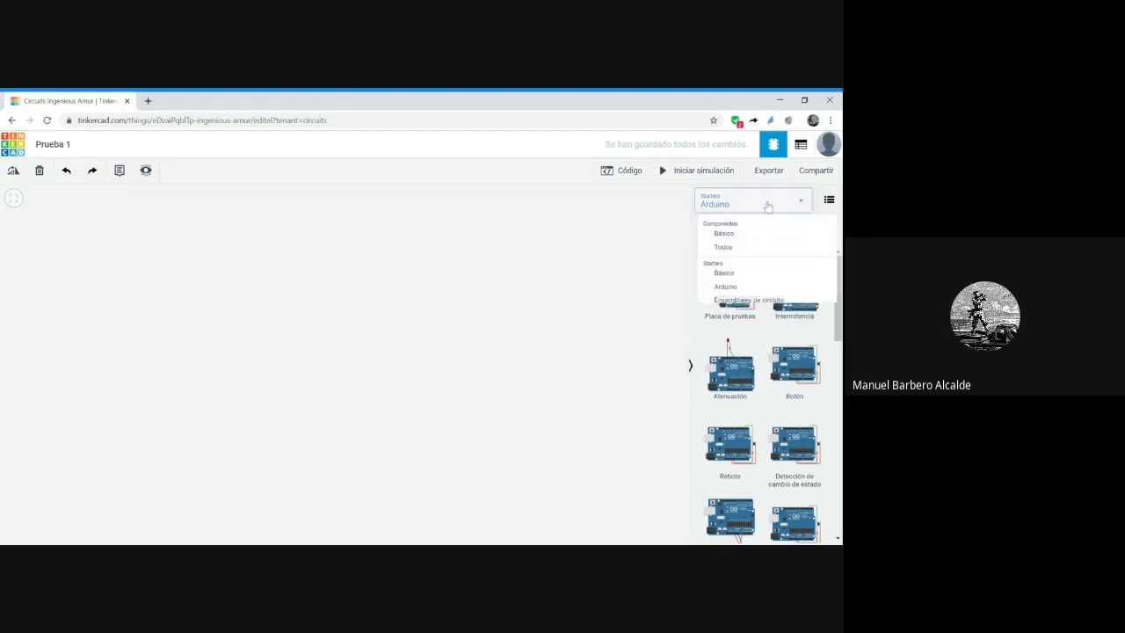
left_click(726, 249)
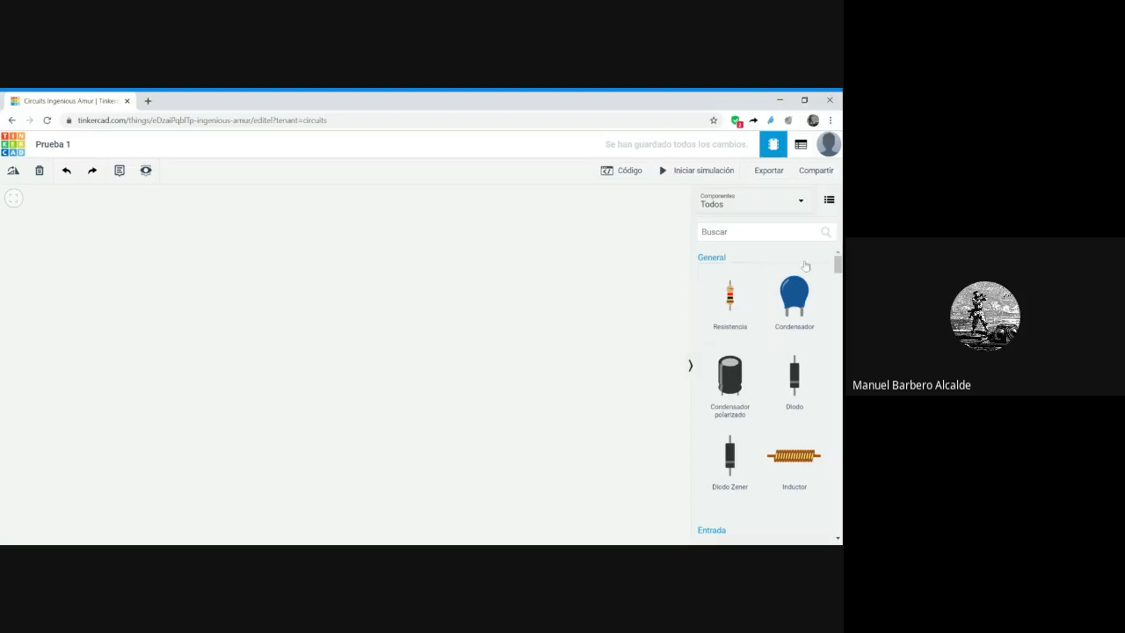
left_click(829, 201)
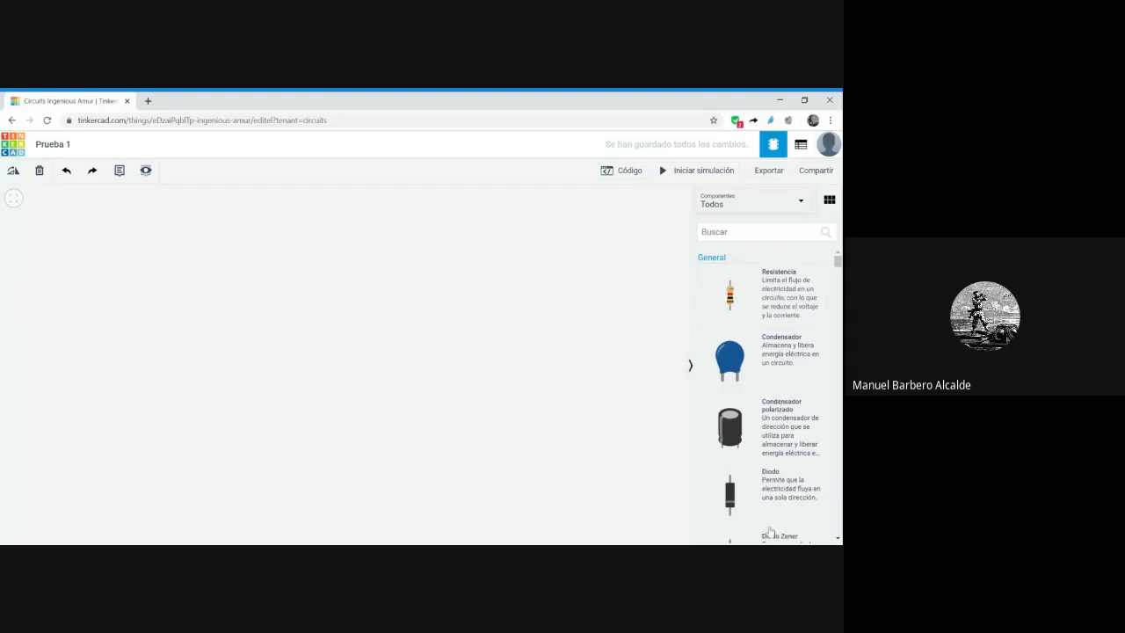
- Look through the General and Entrada component groups in the library, including the switches and sensors
scroll(769, 531, "down", 10)
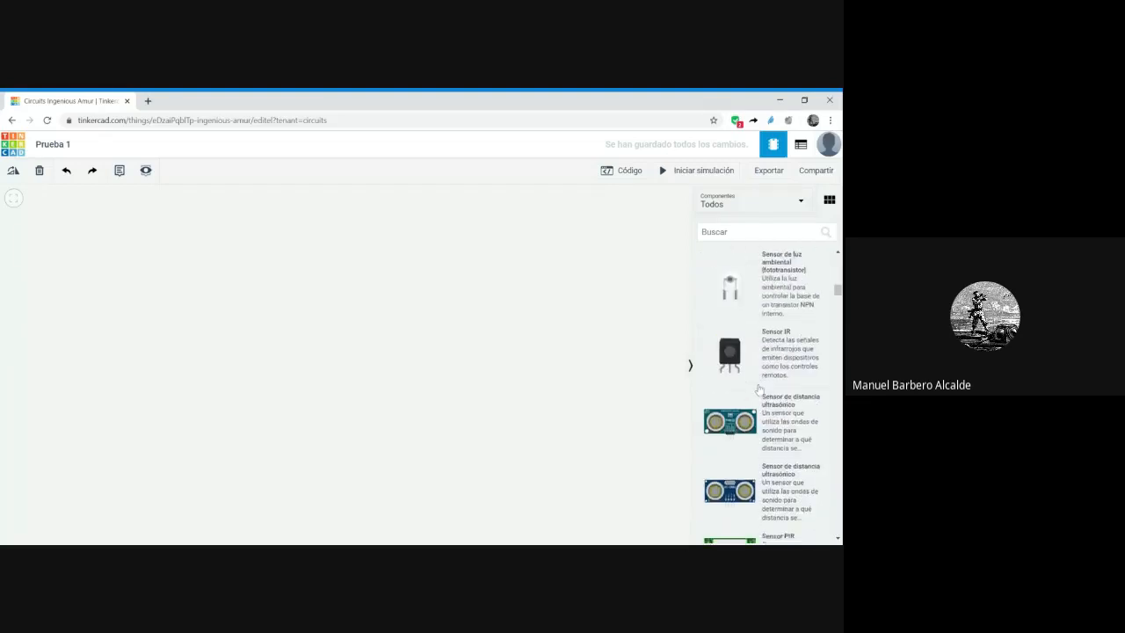
scroll(760, 389, "up", 10)
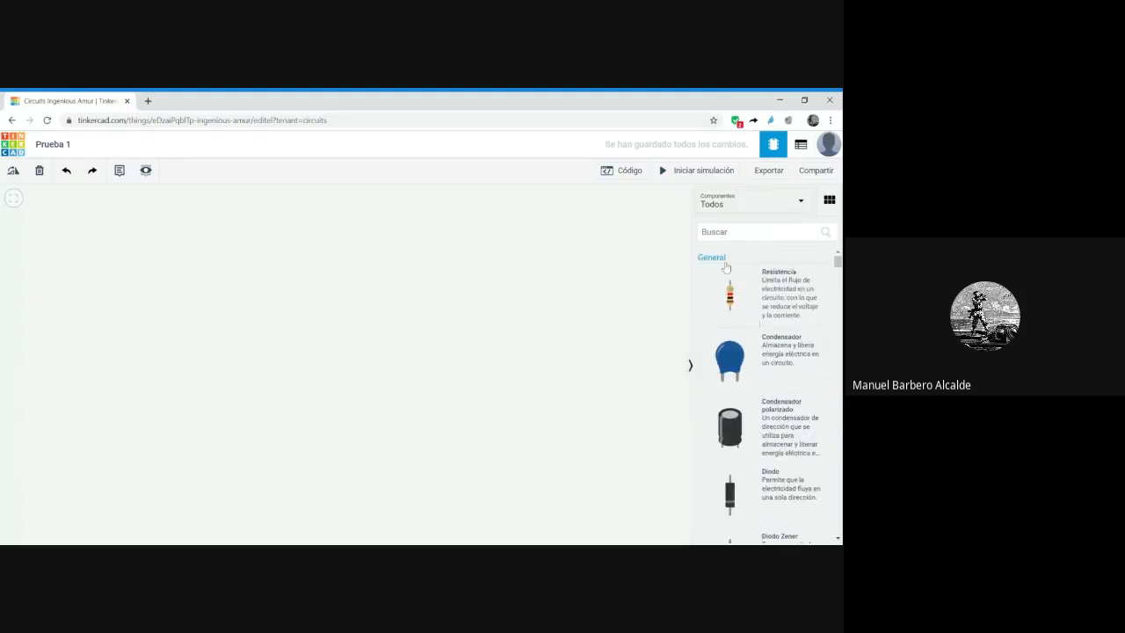
scroll(743, 343, "down", 8)
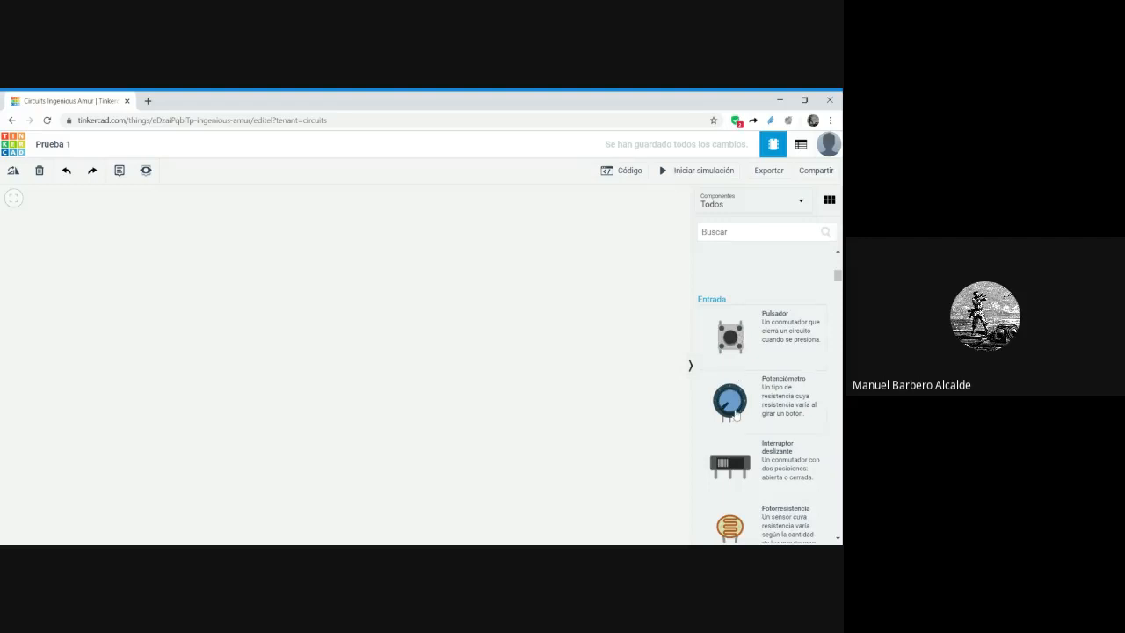
scroll(736, 425, "up", 1)
scroll(743, 475, "down", 1)
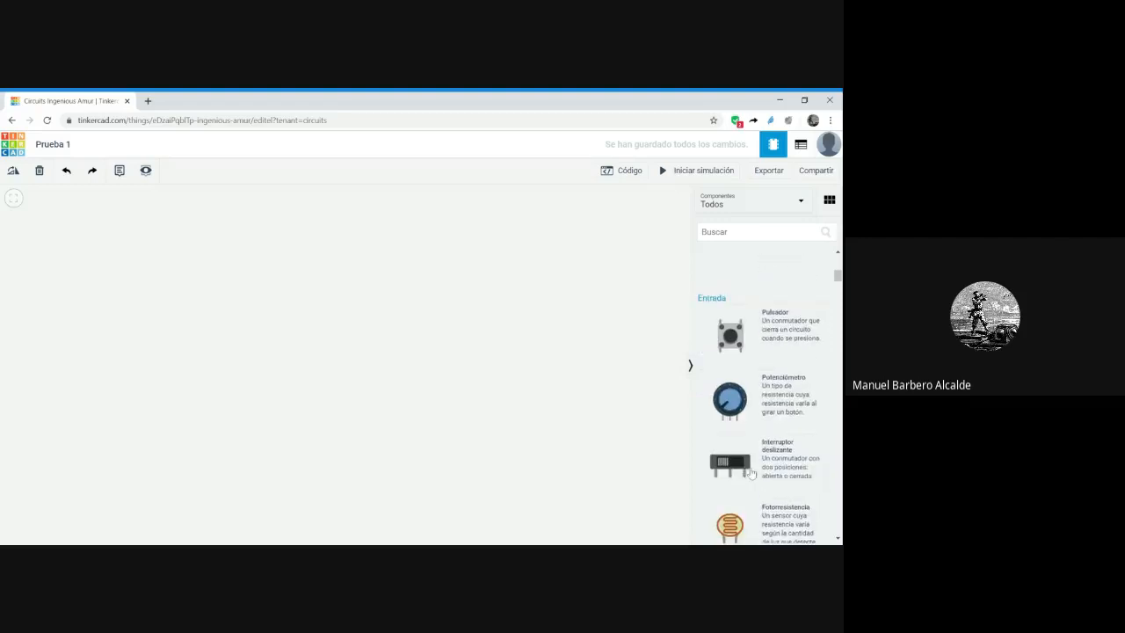
scroll(743, 475, "down", 3)
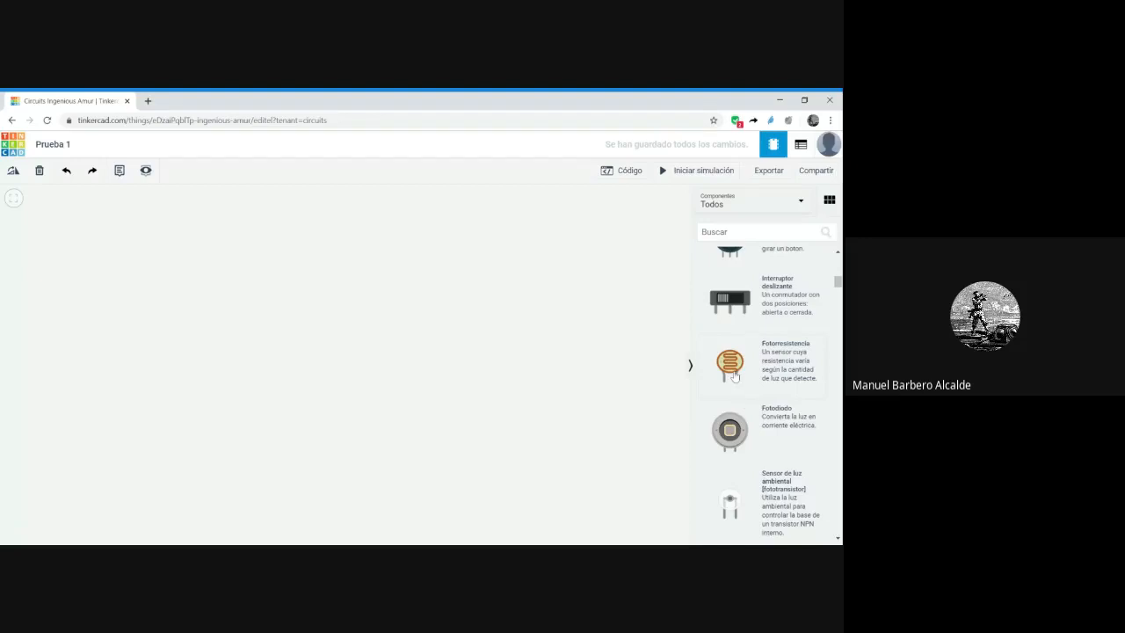
scroll(741, 426, "down", 10)
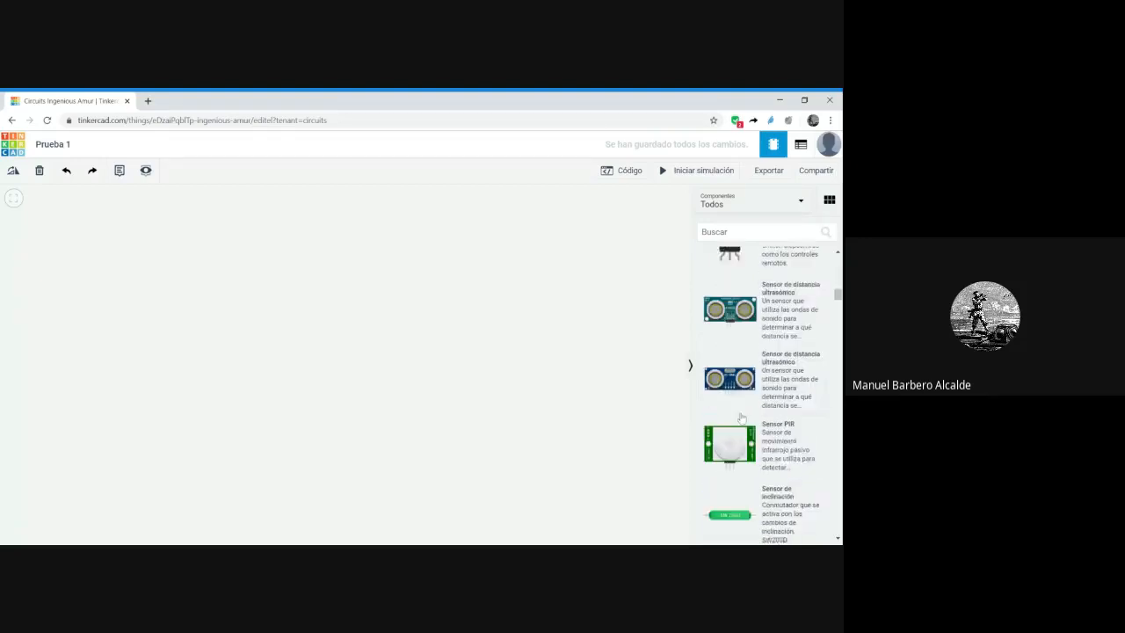
scroll(741, 420, "down", 10)
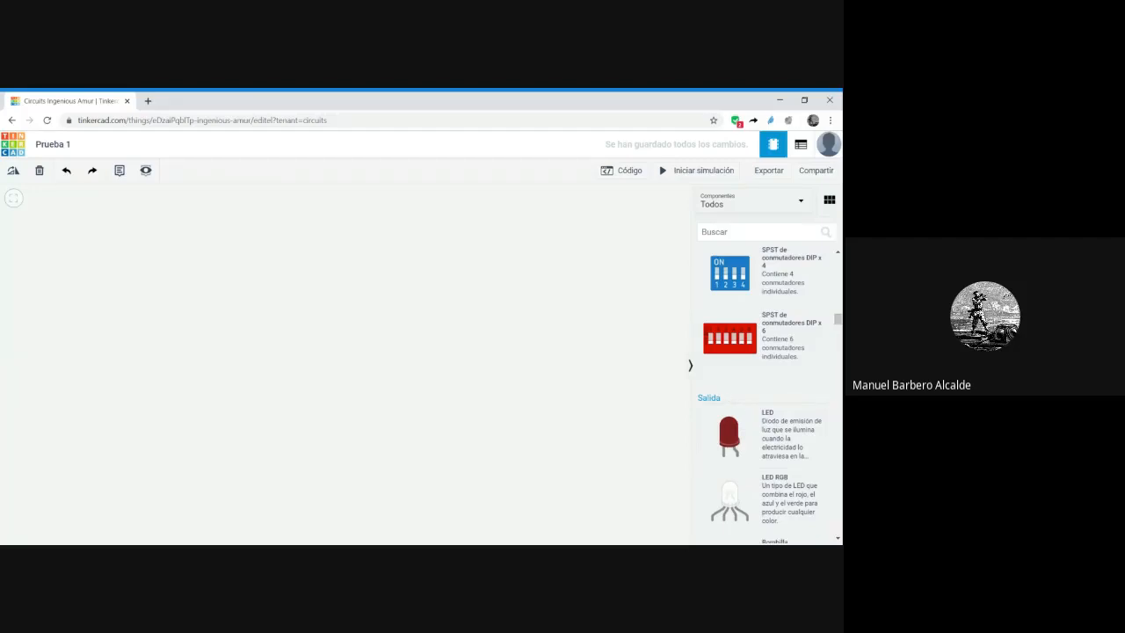
- Examine the Salida components in the library, from LEDs and NeoPixels to motors, the piezo and displays
scroll(749, 397, "down", 1)
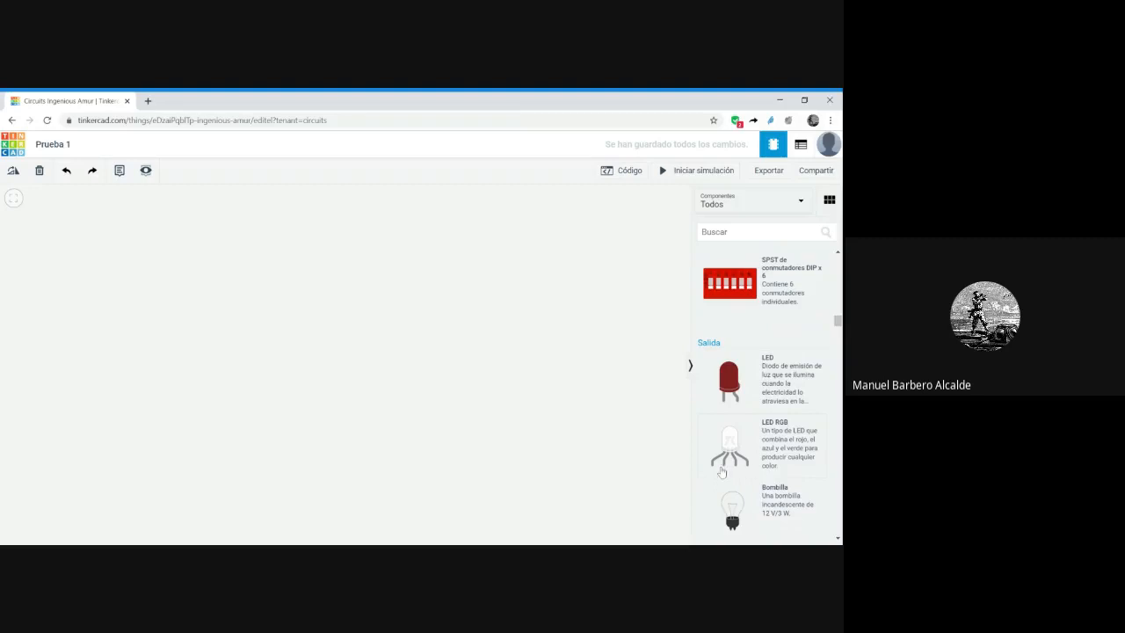
scroll(754, 471, "down", 1)
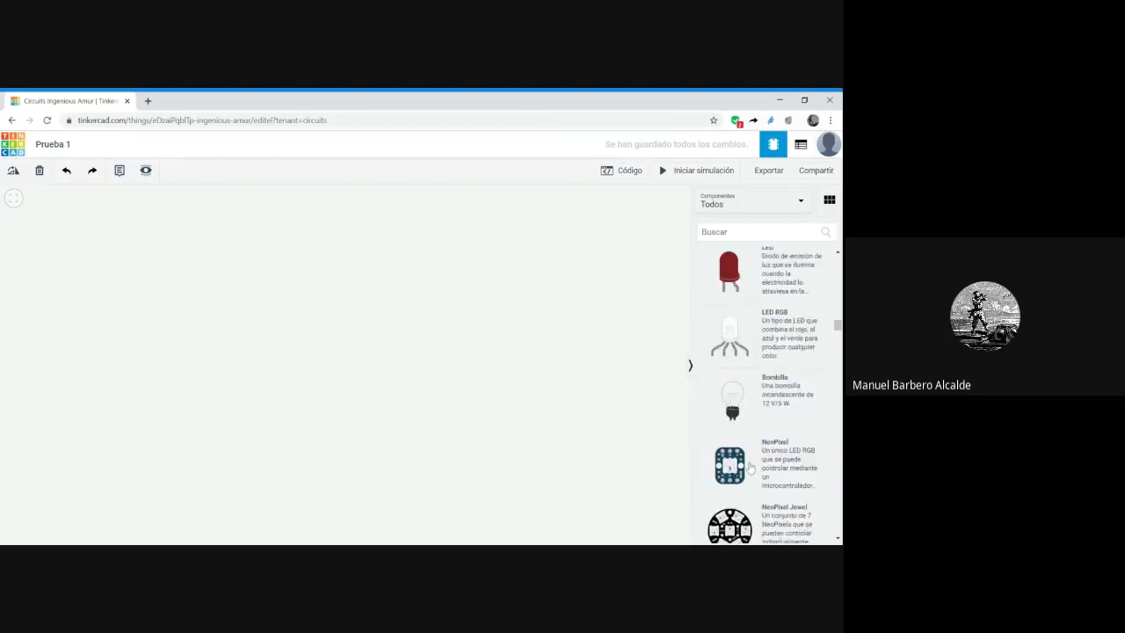
scroll(743, 401, "down", 5)
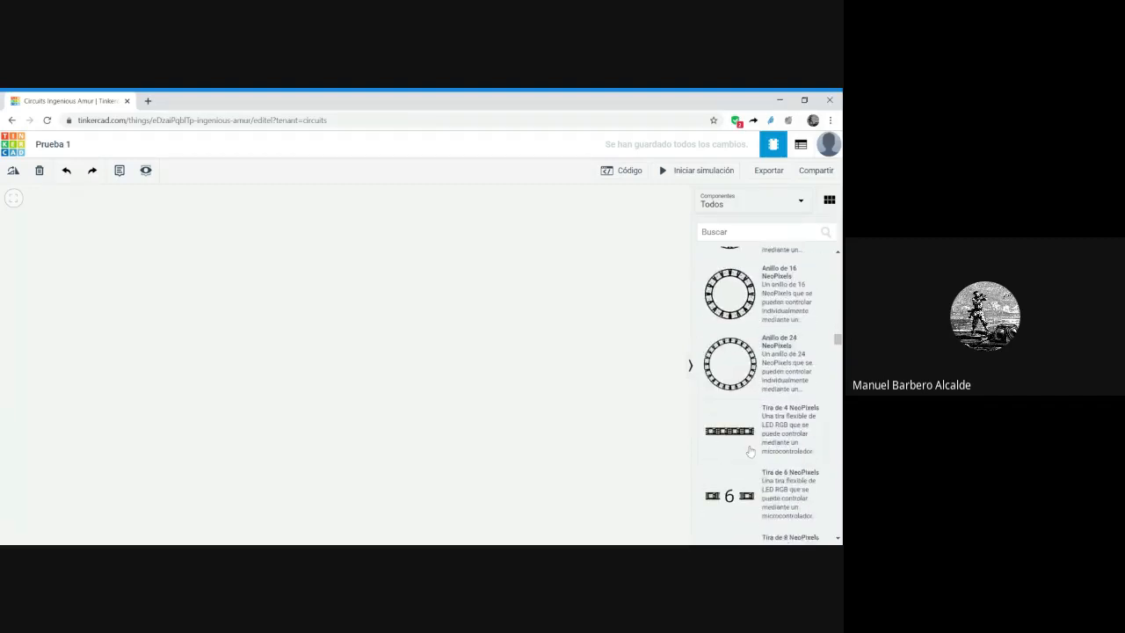
scroll(751, 451, "down", 5)
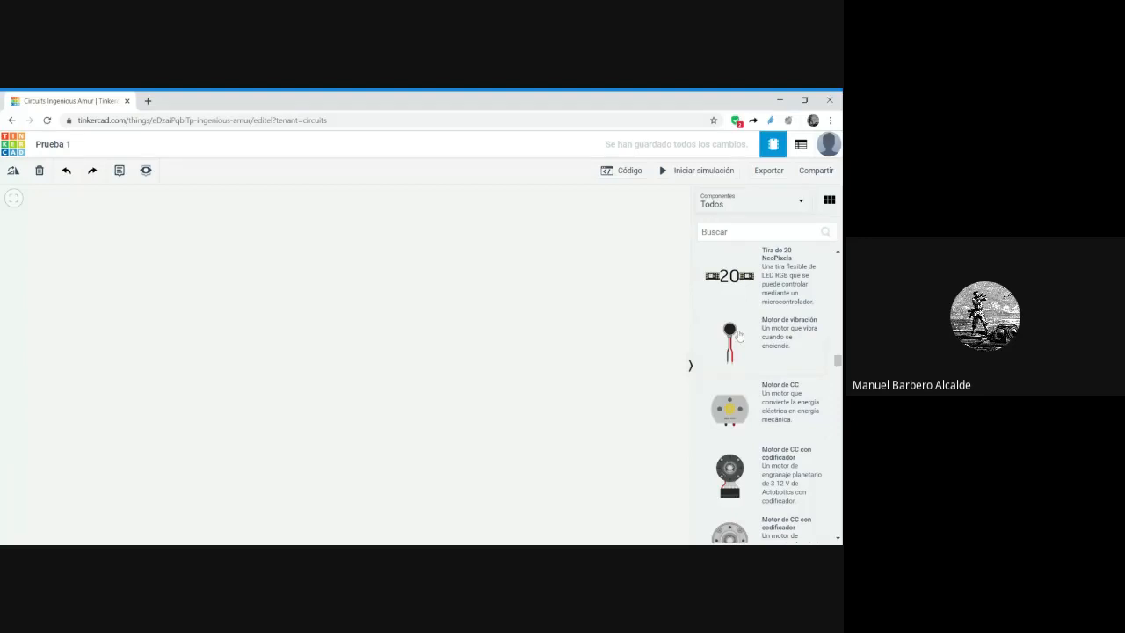
scroll(782, 450, "down", 5)
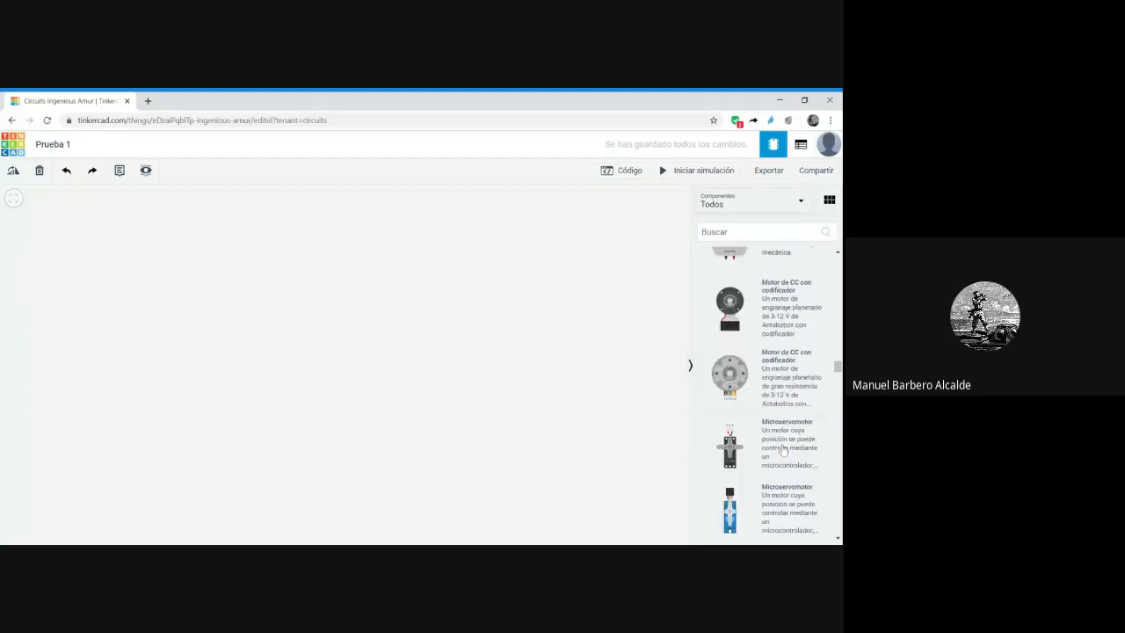
scroll(782, 446, "down", 2)
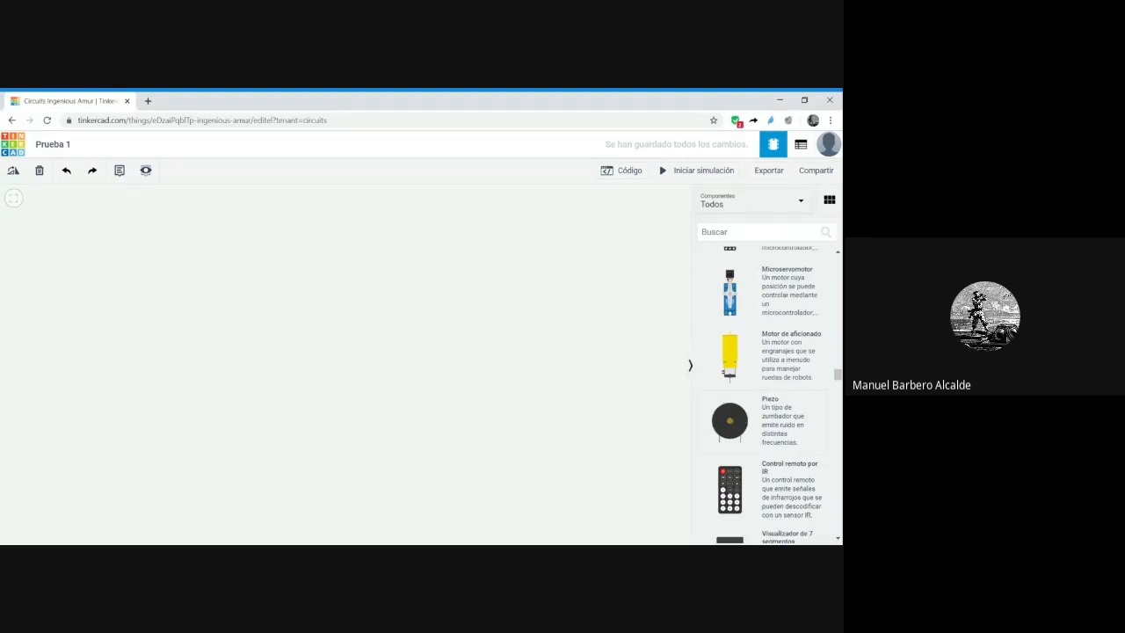
scroll(743, 400, "down", 2)
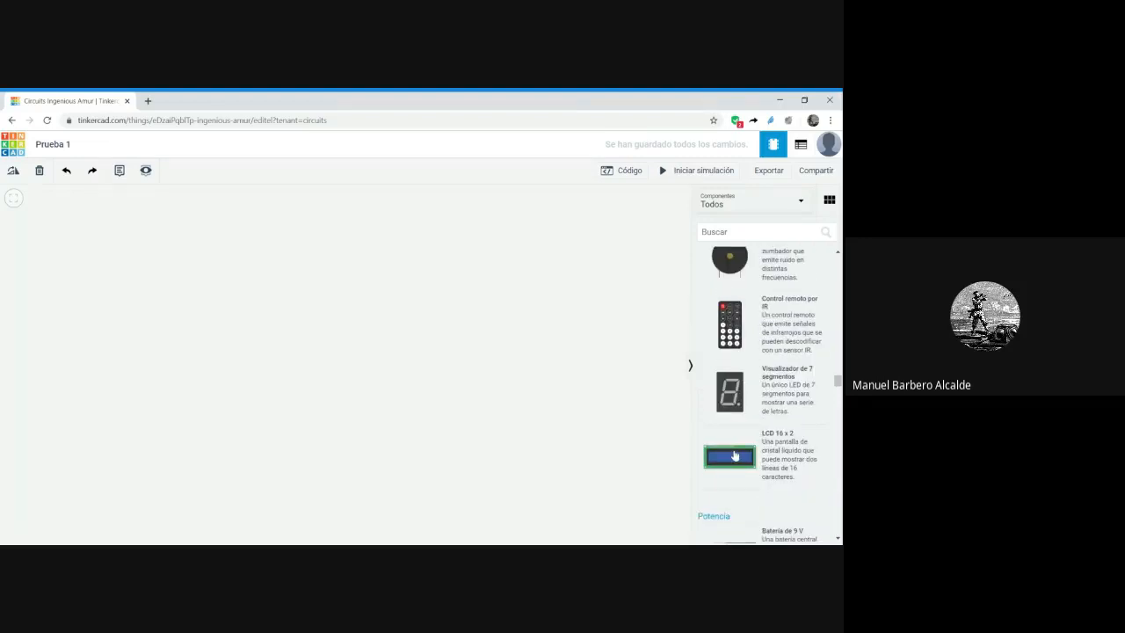
- Review the batteries in the Potencia group and the breadboards in the Placas de pruebas group
scroll(735, 455, "down", 2)
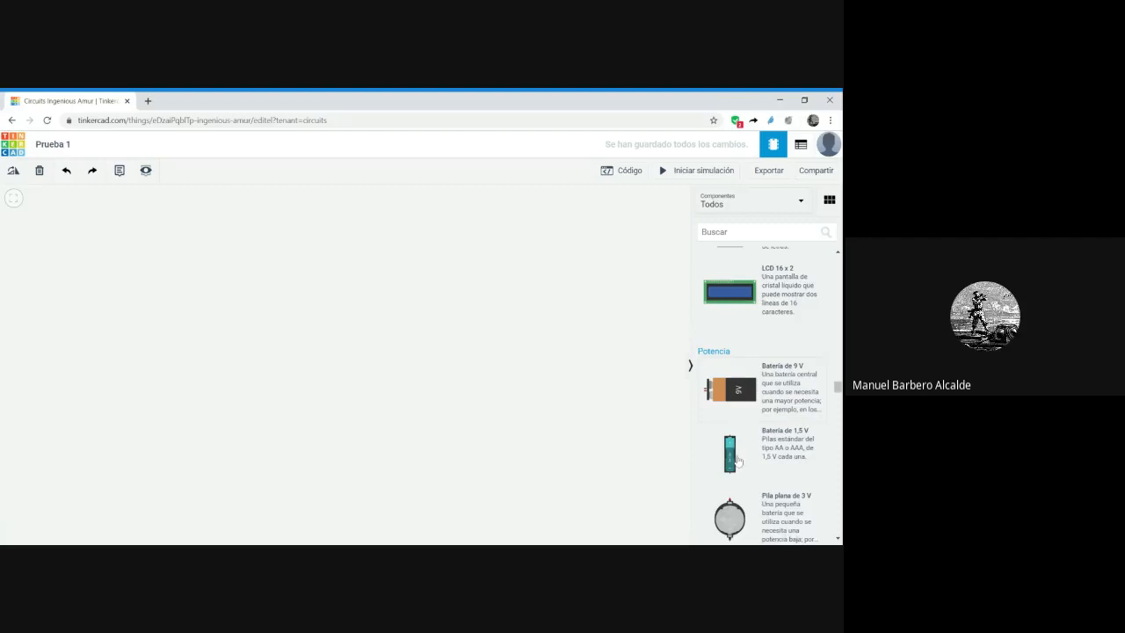
scroll(738, 462, "down", 1)
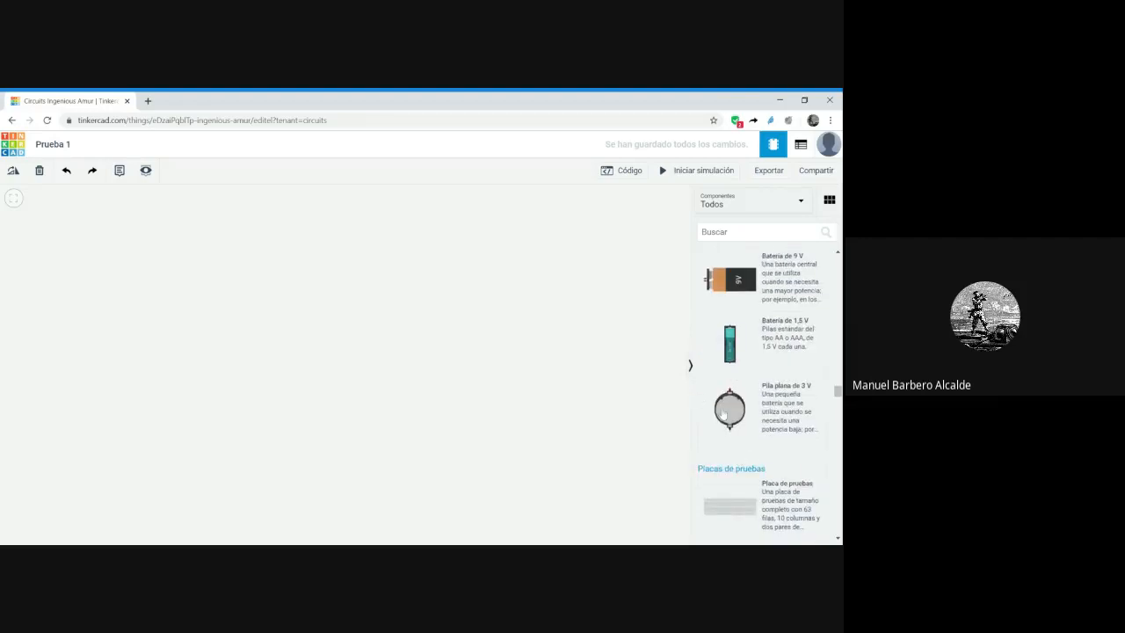
scroll(724, 409, "down", 1)
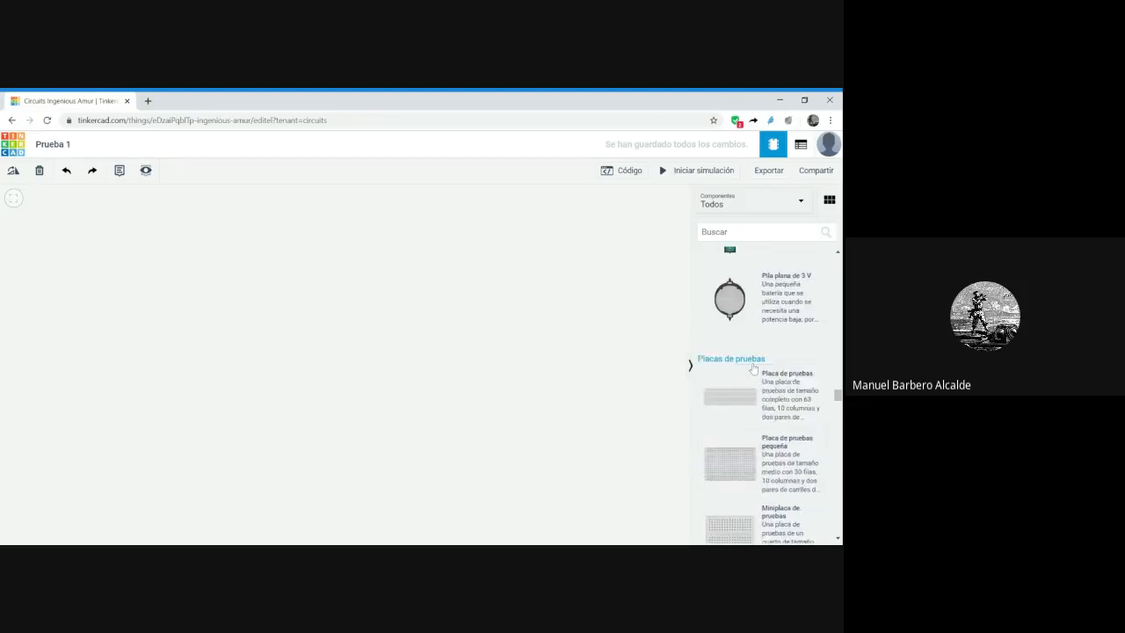
scroll(753, 337, "down", 3)
scroll(760, 324, "up", 1)
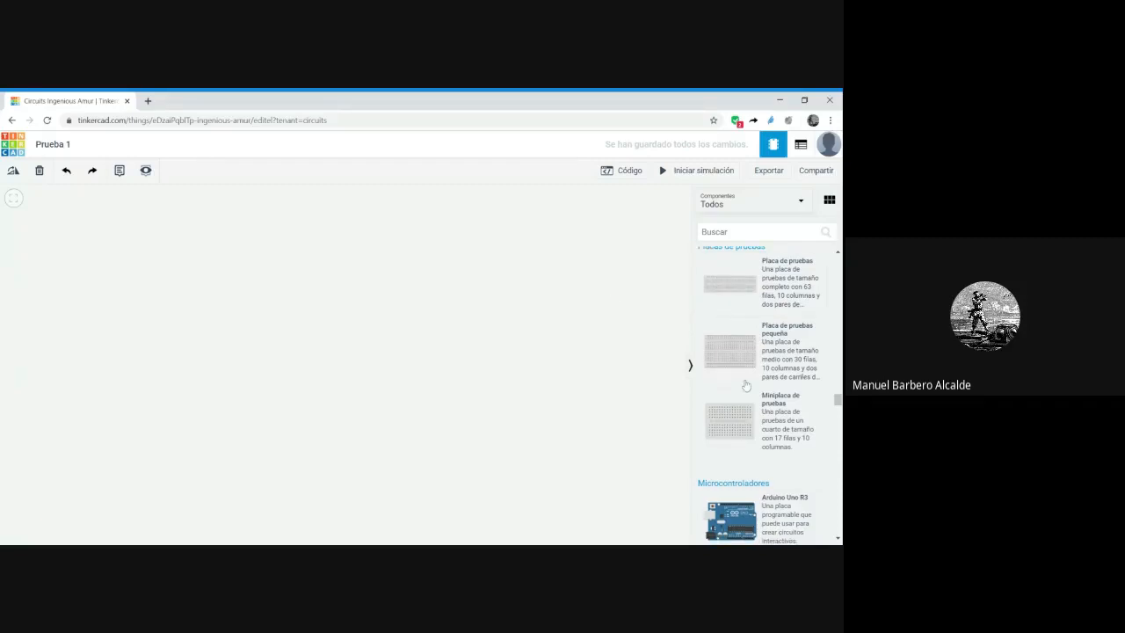
- Review the boards in the Microcontroladores group and the measuring equipment in the Instrumentos group
scroll(741, 373, "down", 2)
scroll(740, 374, "down", 1)
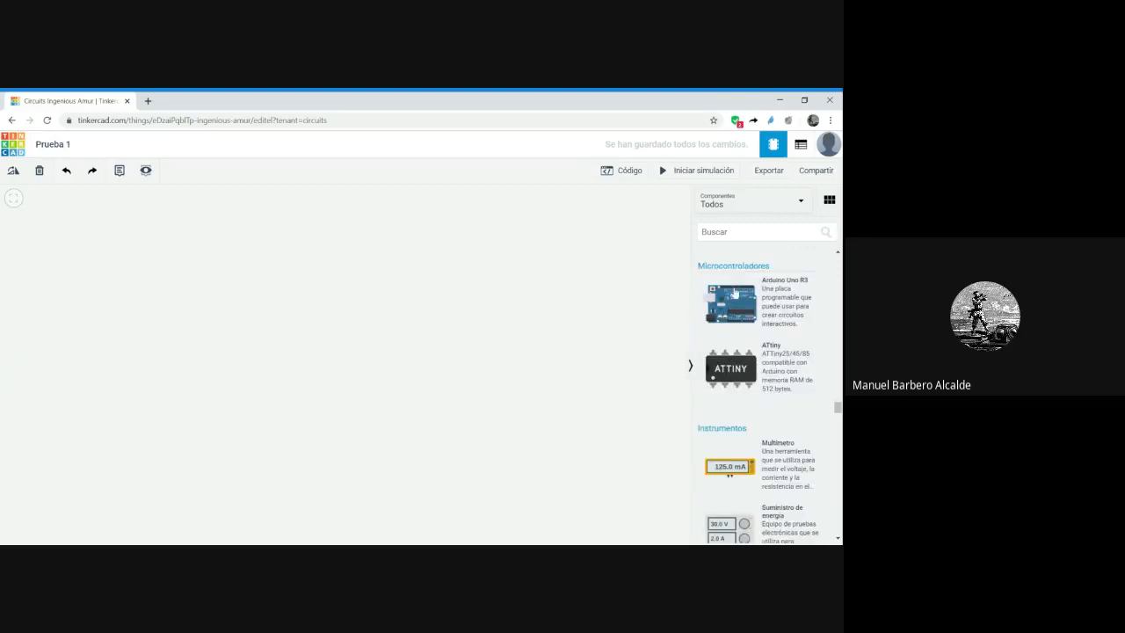
scroll(743, 306, "down", 2)
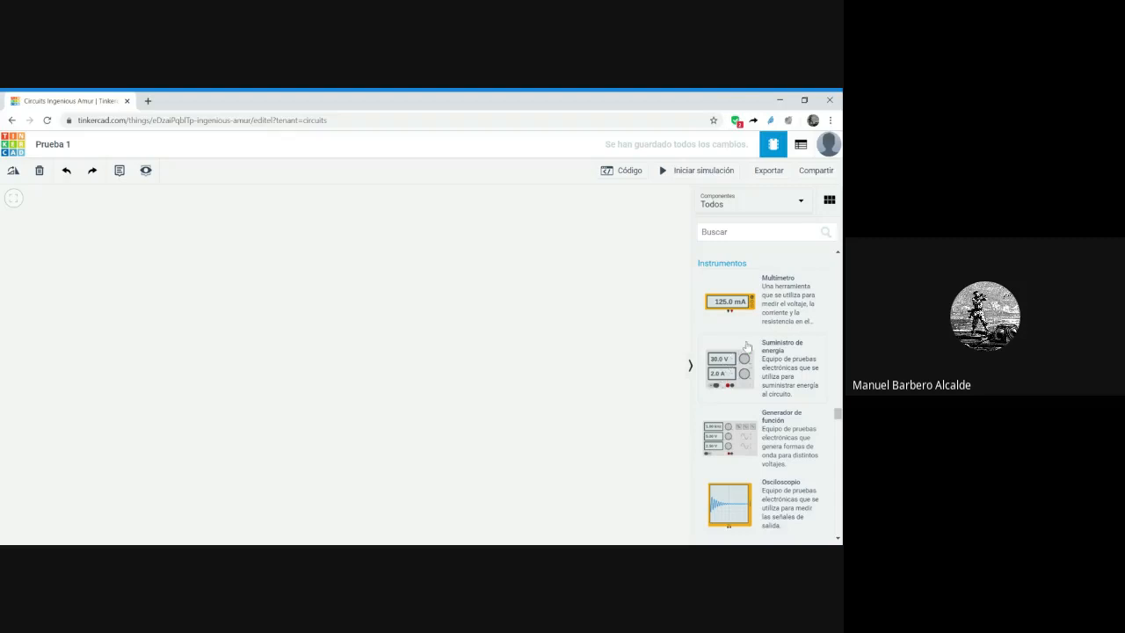
scroll(746, 352, "down", 2)
scroll(752, 363, "up", 1)
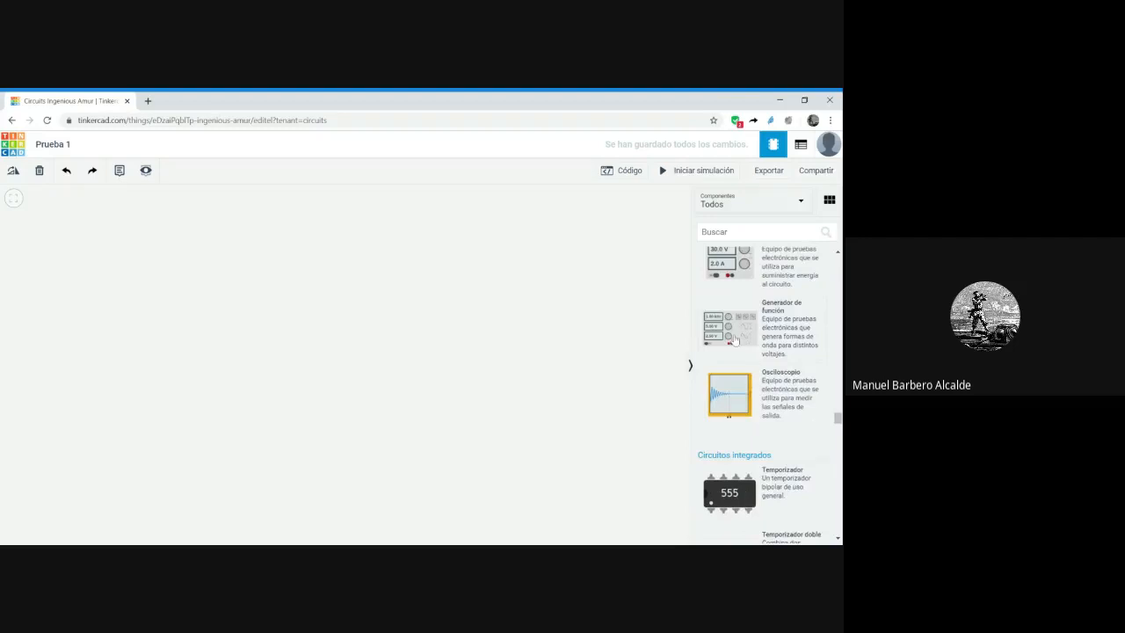
- Look through the Circuitos integrados group and the remaining relays, regulators and logic chips, and return to the start of the library
scroll(752, 387, "down", 8)
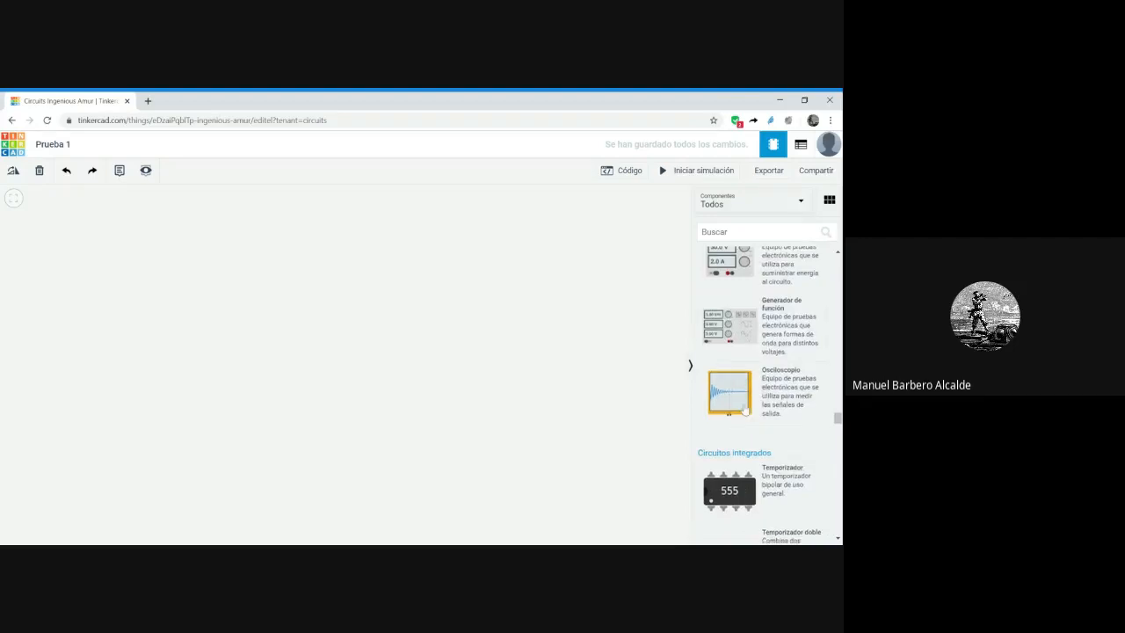
scroll(736, 403, "down", 8)
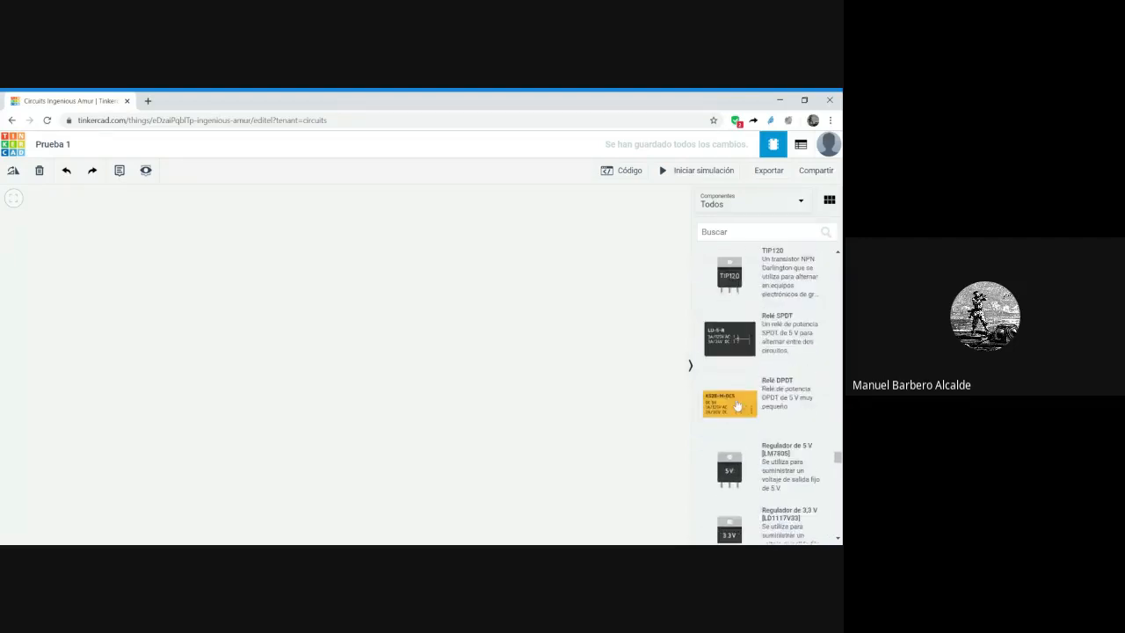
scroll(736, 393, "up", 4)
scroll(768, 387, "down", 5)
scroll(770, 386, "down", 8)
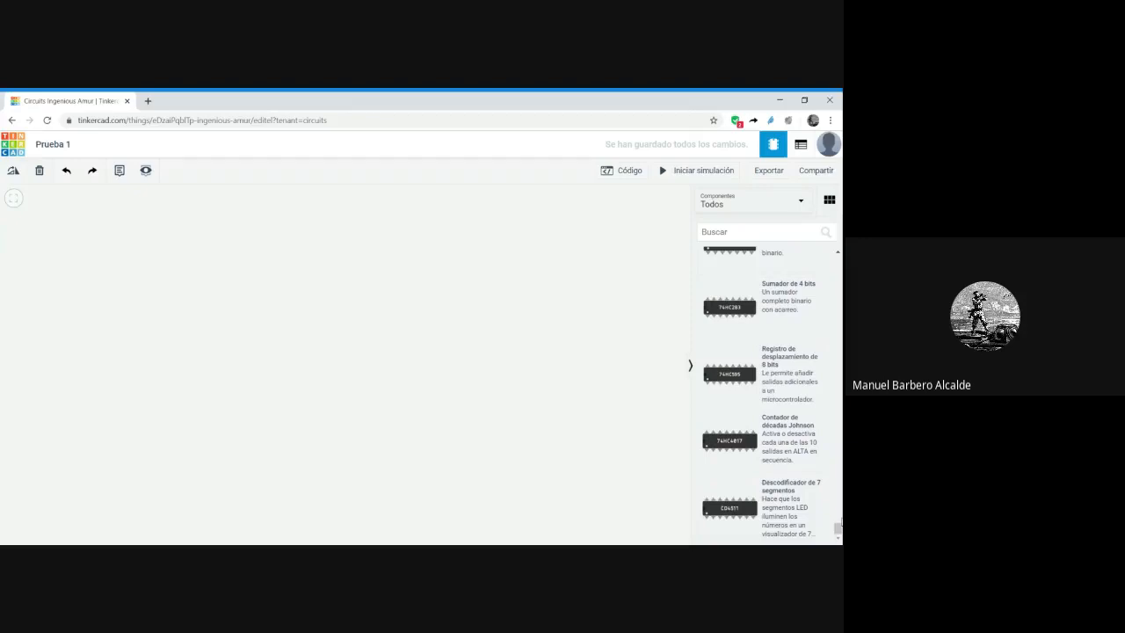
left_click_drag(838, 528, 838, 261)
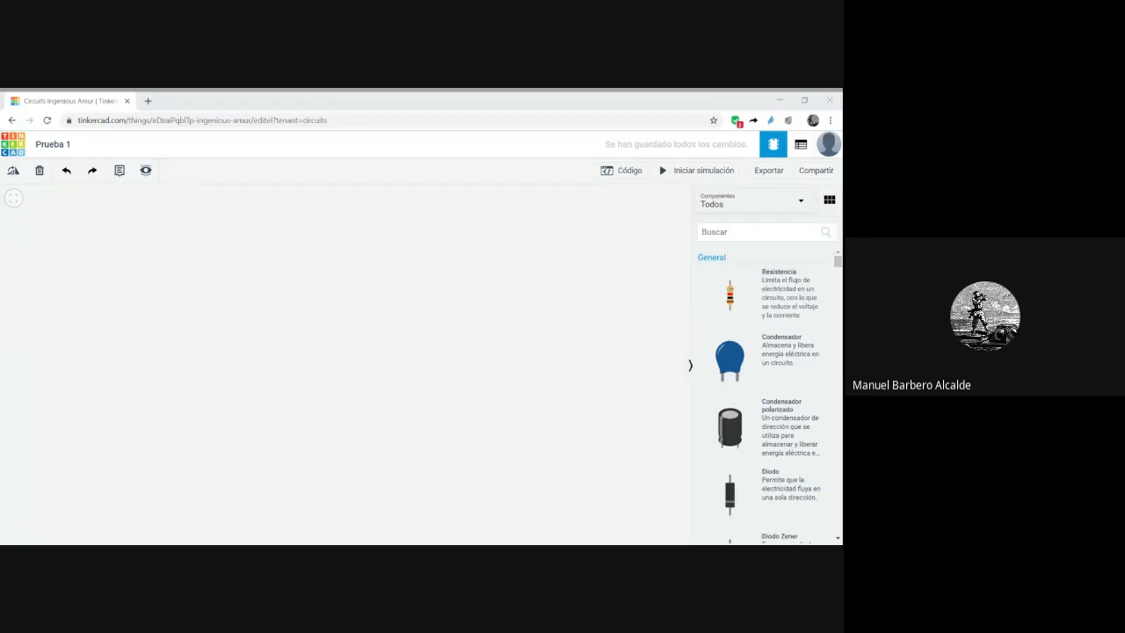
- Place a 9 V battery at the left of the workspace and rotate it upright so its terminals point up
left_click(312, 518)
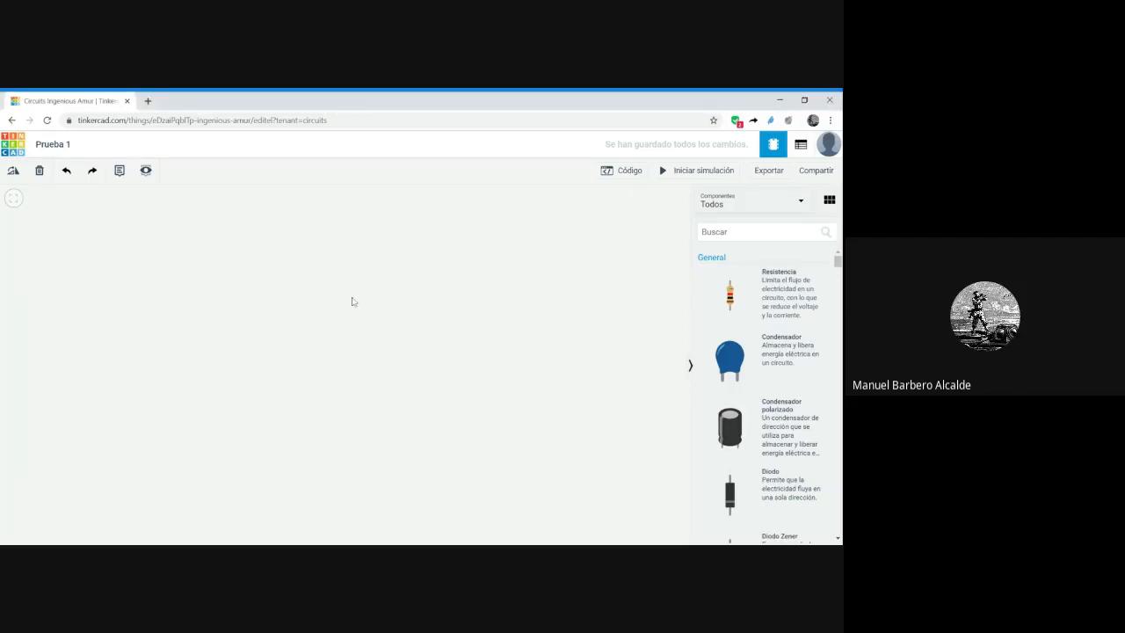
left_click_drag(838, 261, 838, 389)
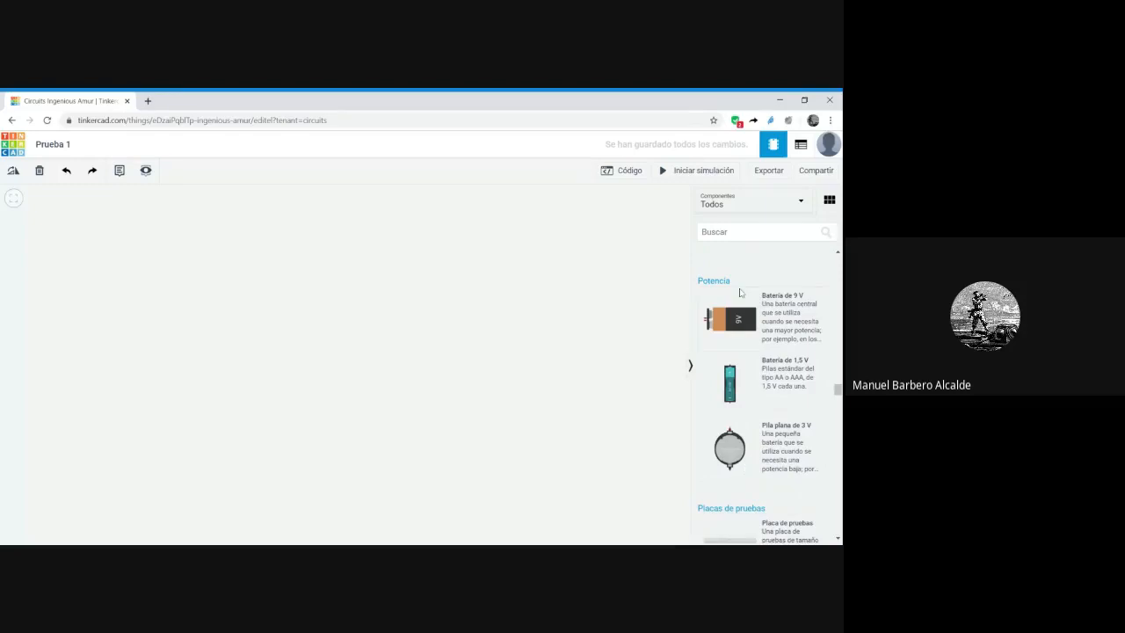
left_click_drag(740, 325, 59, 384)
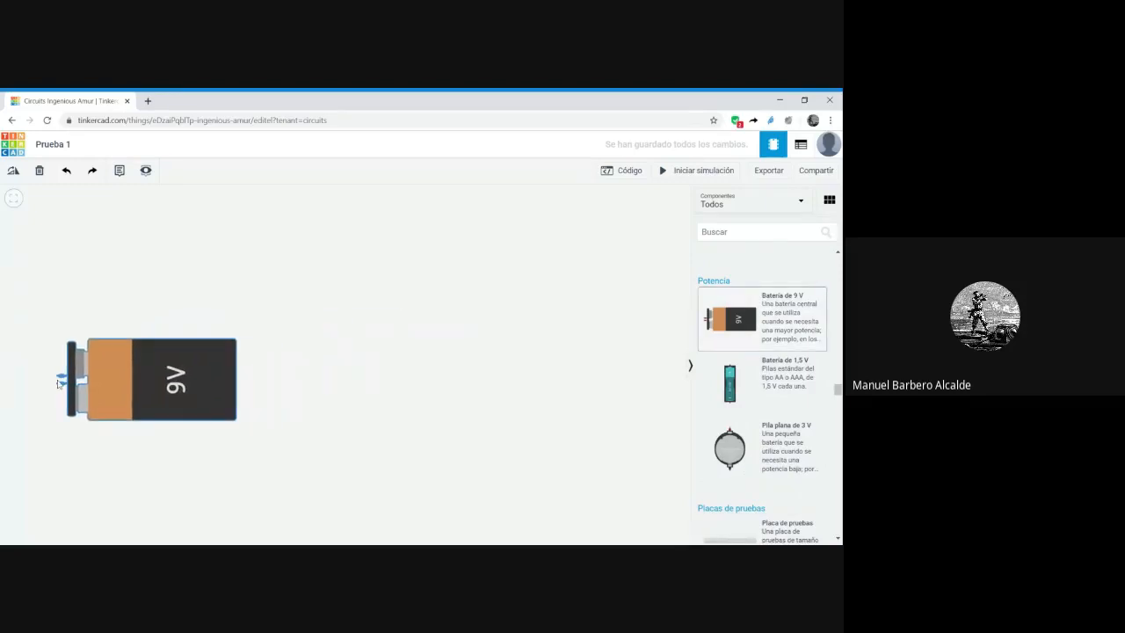
left_click(14, 171)
left_click(14, 170)
left_click(14, 171)
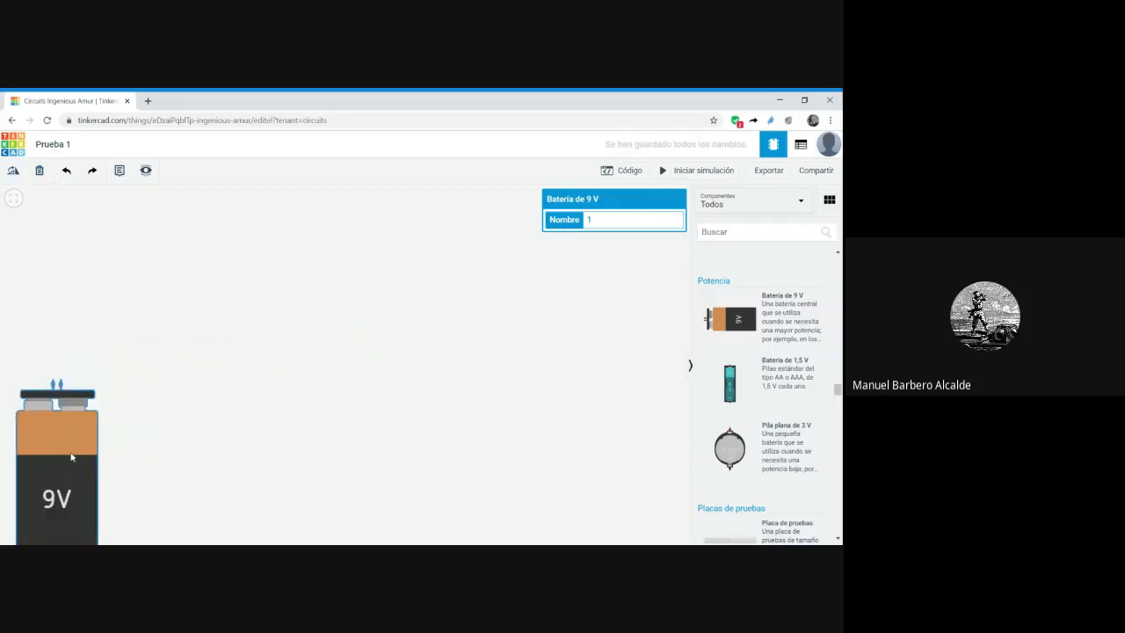
left_click_drag(72, 457, 112, 378)
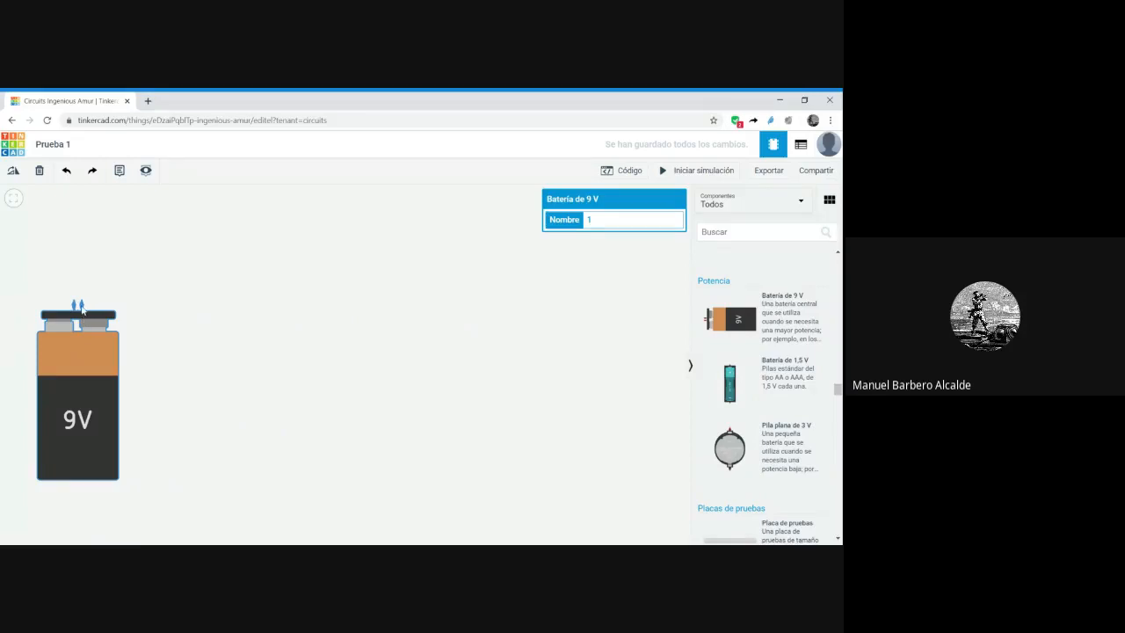
left_click(136, 304)
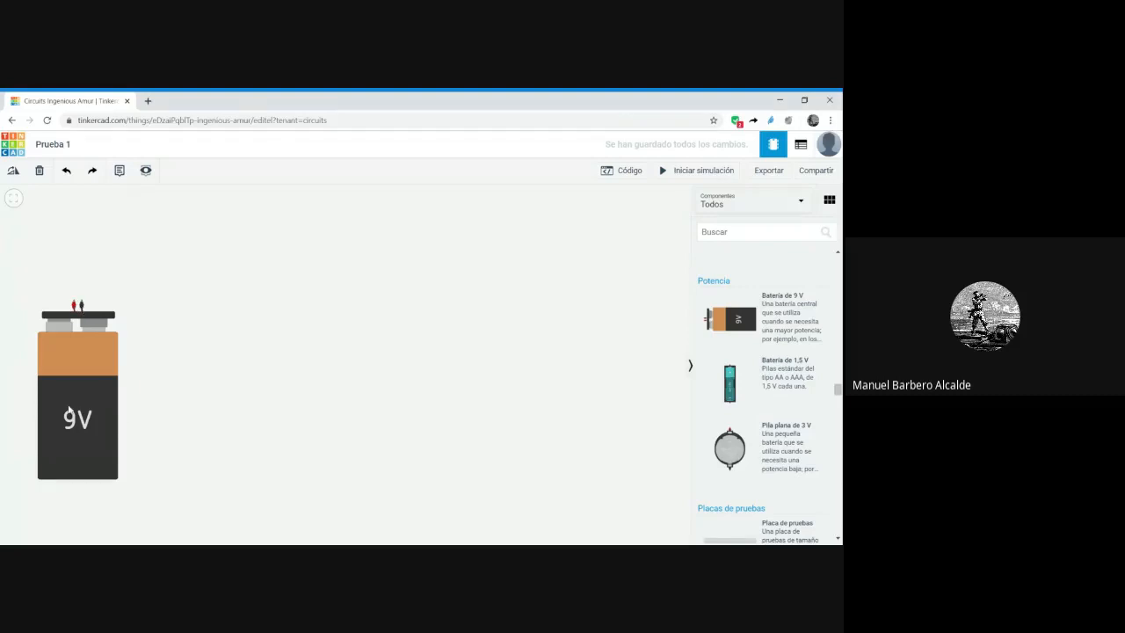
- Check the 9 V battery's properties, deselect it and bring the component library back to the General group
left_click(70, 412)
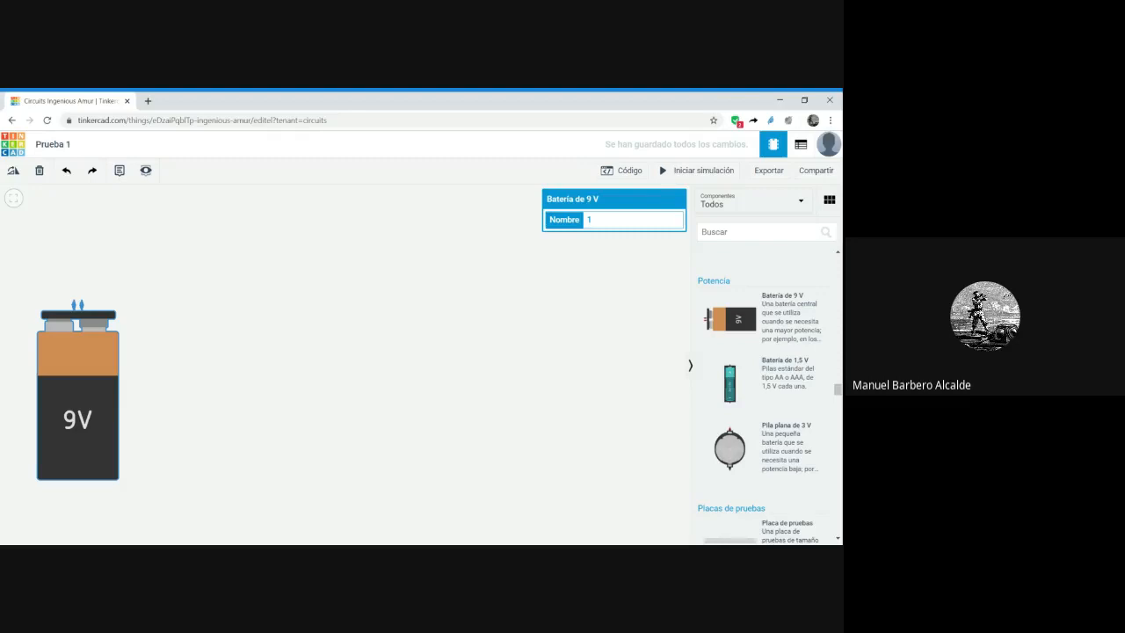
left_click(557, 308)
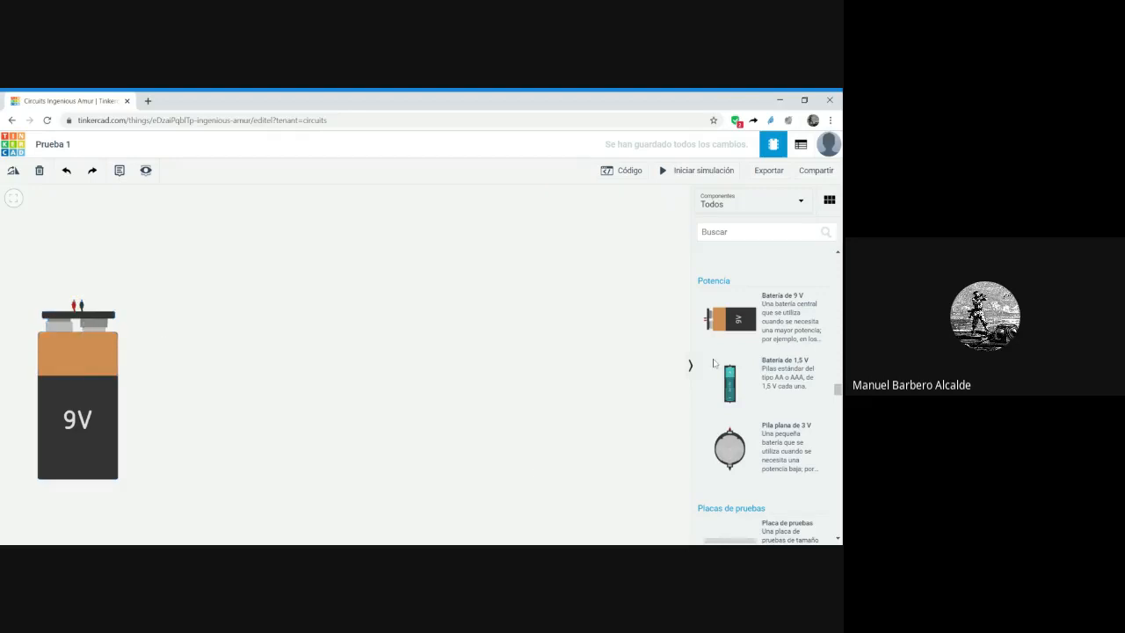
scroll(763, 366, "up", 2)
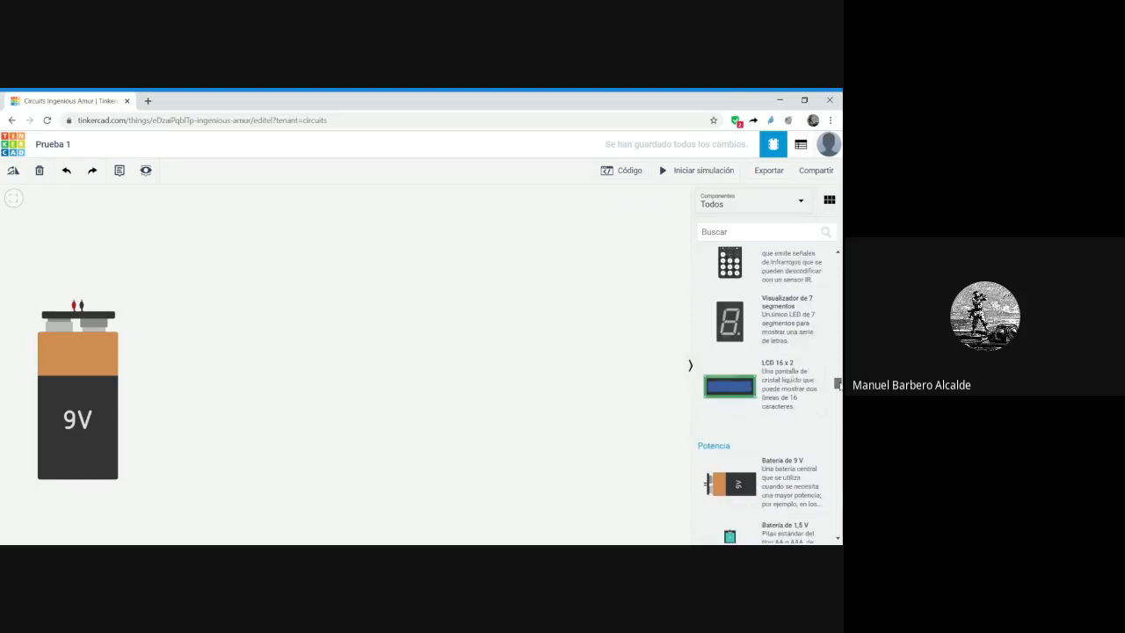
left_click_drag(836, 384, 837, 257)
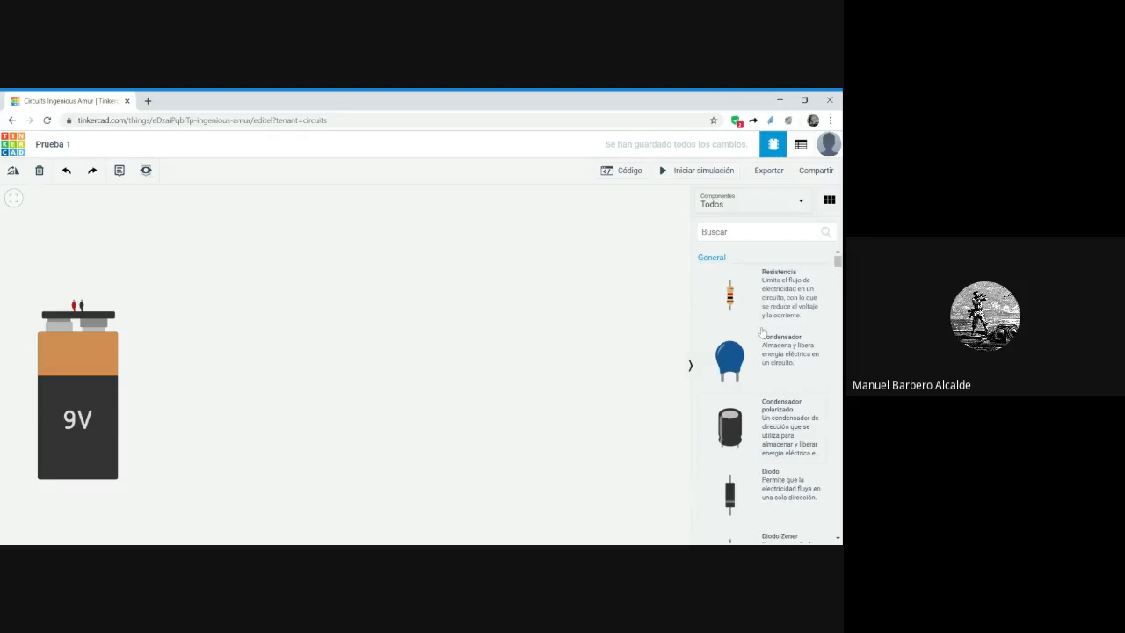
- Place a resistor near the middle of the workspace and a slide switch (Interruptor deslizante) below it
left_click_drag(731, 295, 475, 289)
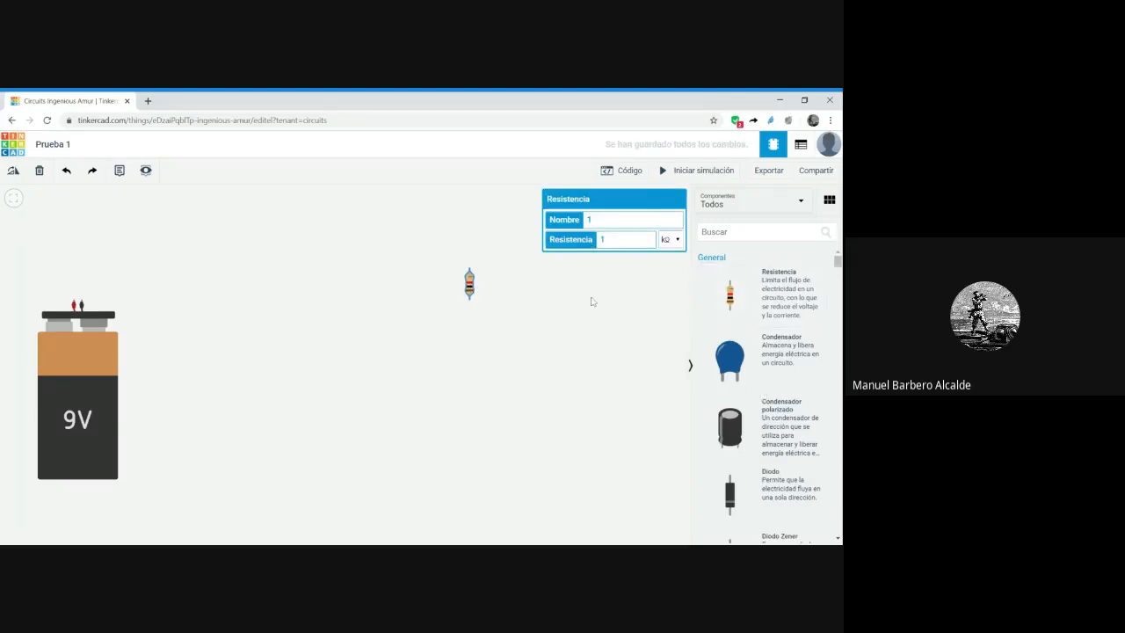
scroll(773, 342, "down", 3)
scroll(774, 345, "down", 3)
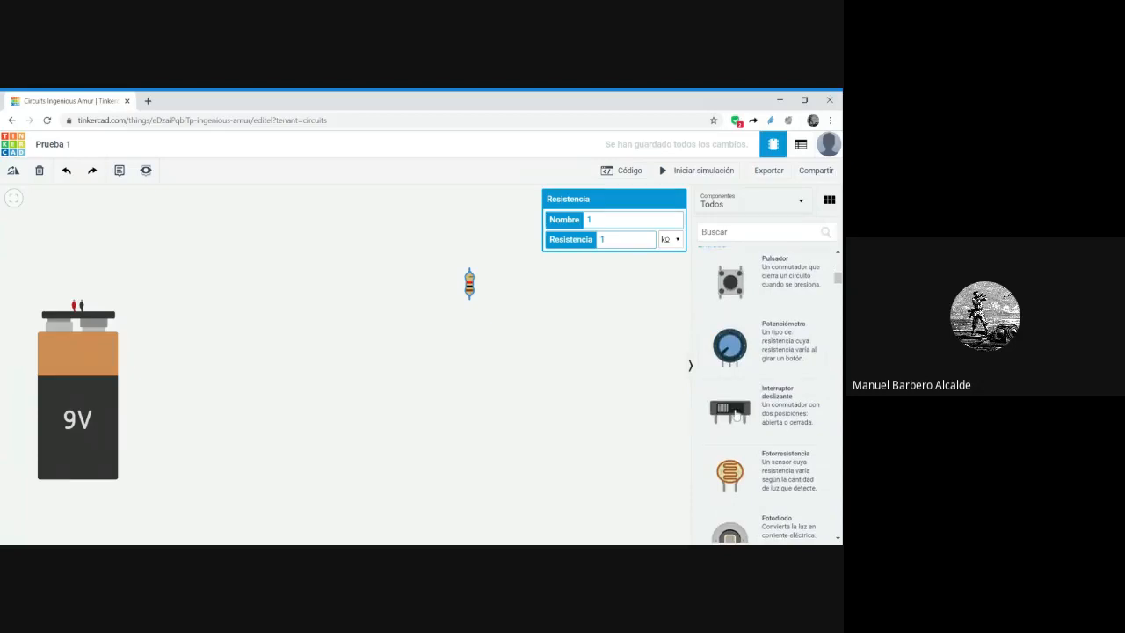
left_click_drag(737, 413, 475, 384)
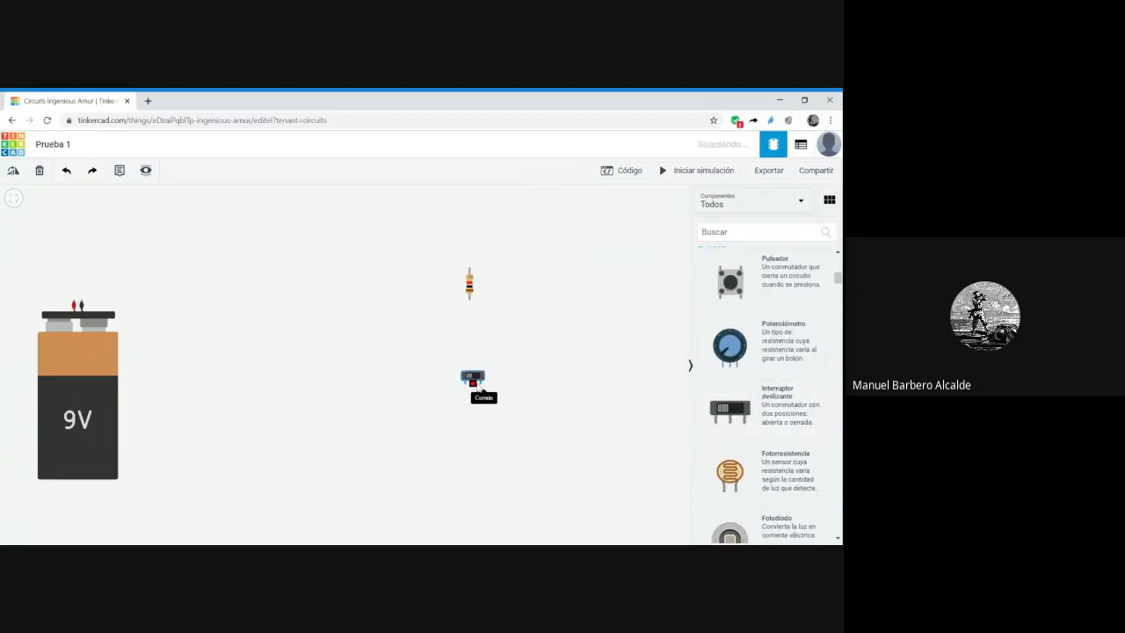
- Place a red LED from the Salida group above the battery, between it and the resistor
scroll(767, 430, "down", 1)
scroll(767, 430, "down", 10)
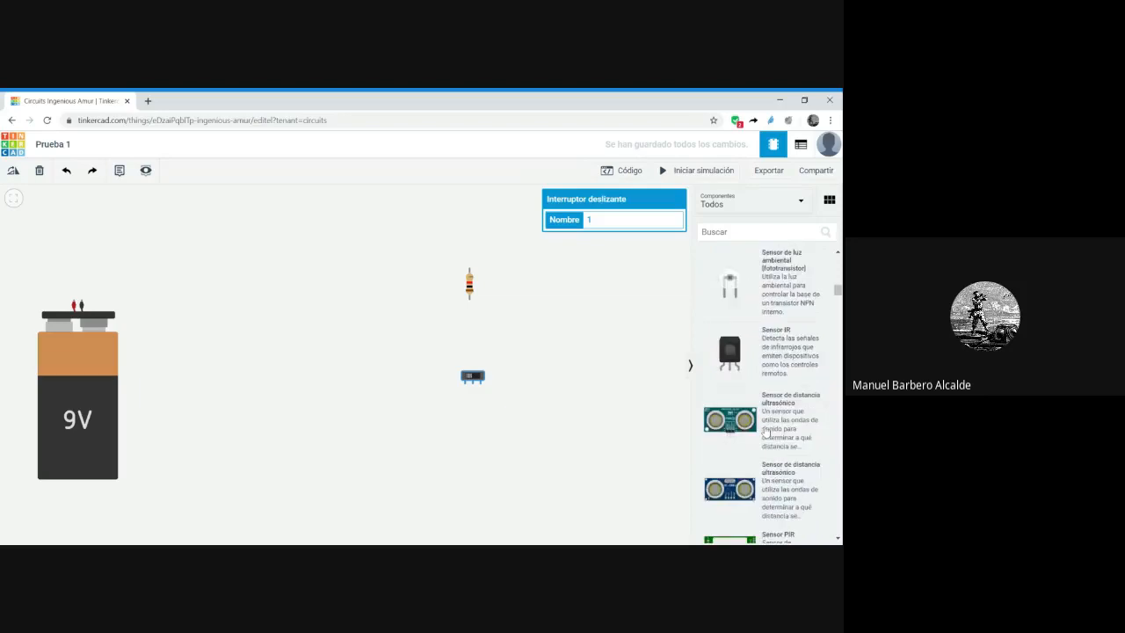
scroll(764, 432, "down", 3)
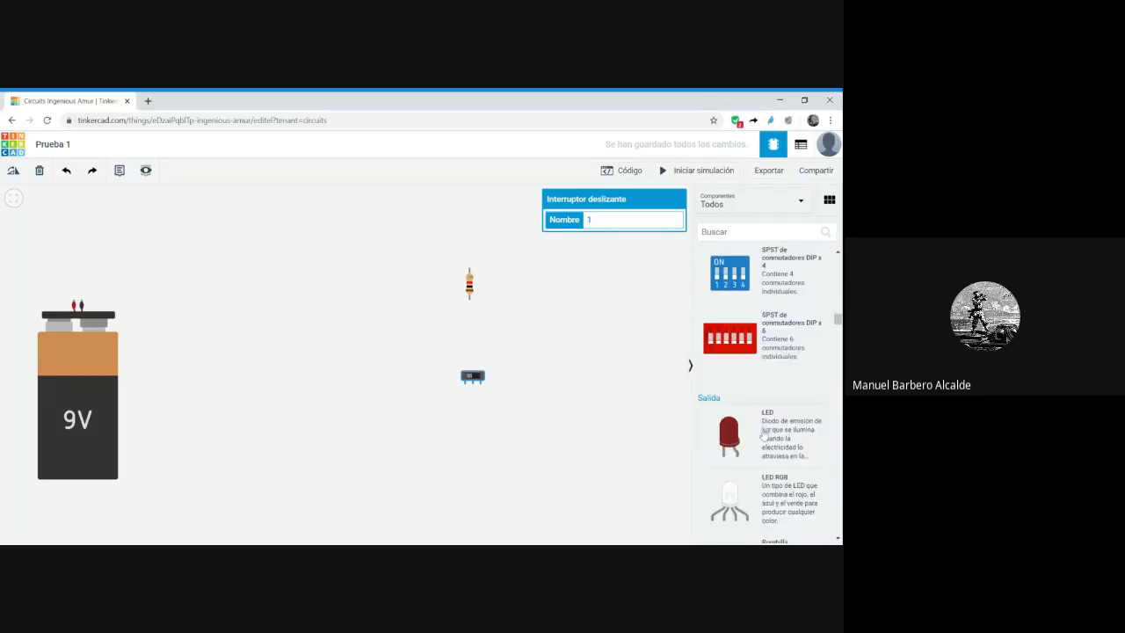
left_click_drag(730, 437, 328, 255)
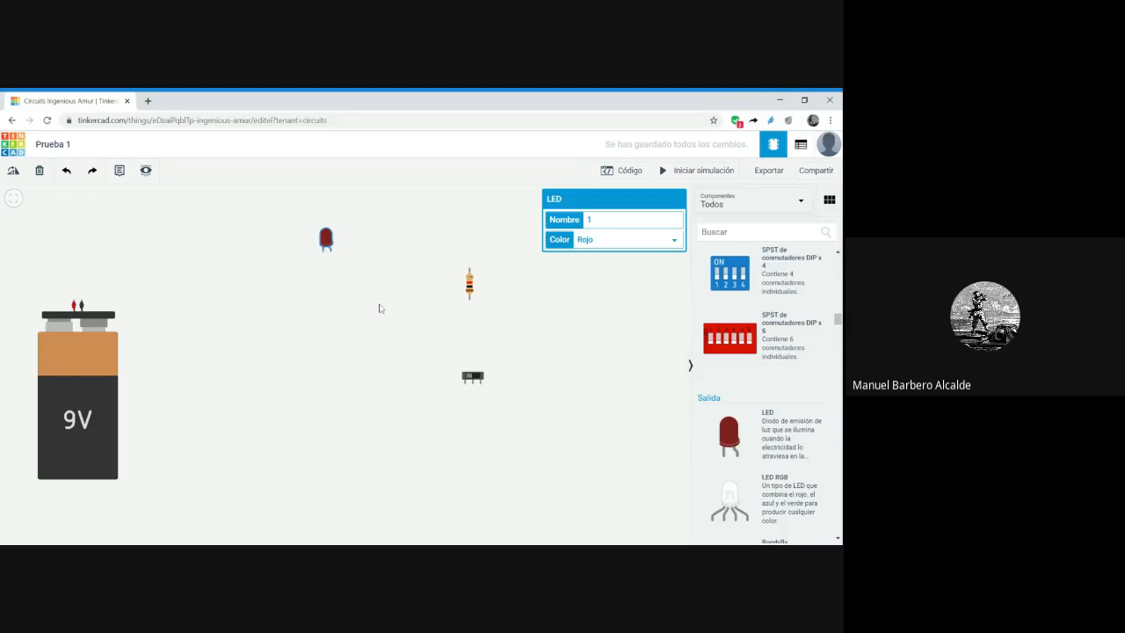
- Check the properties of the resistor and the slide switch, then deselect them
left_click(473, 285)
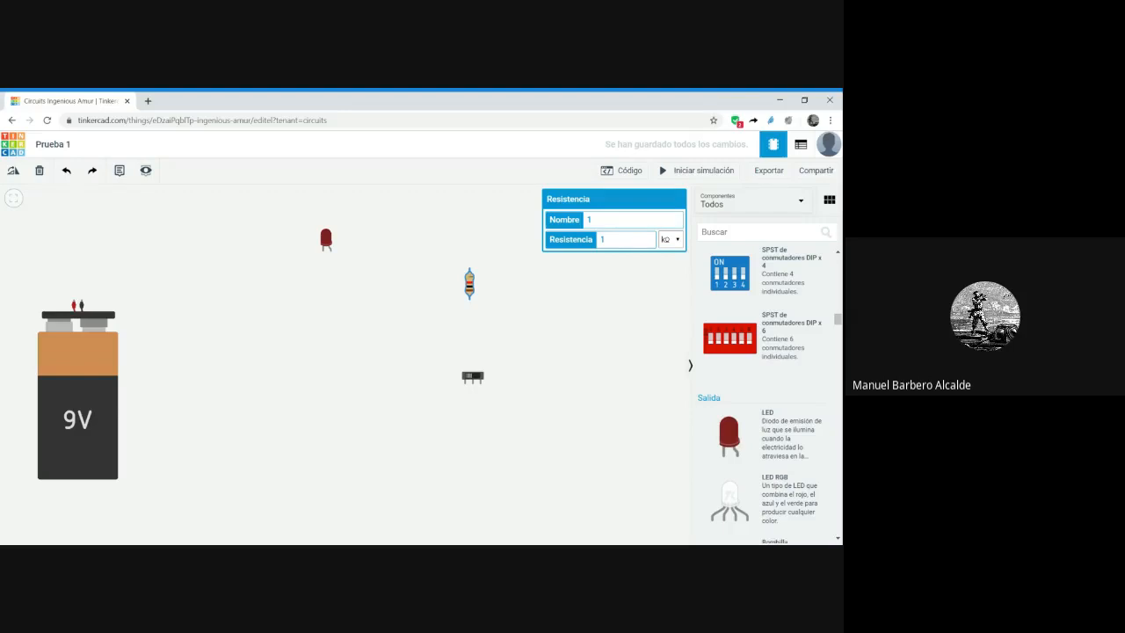
left_click(602, 303)
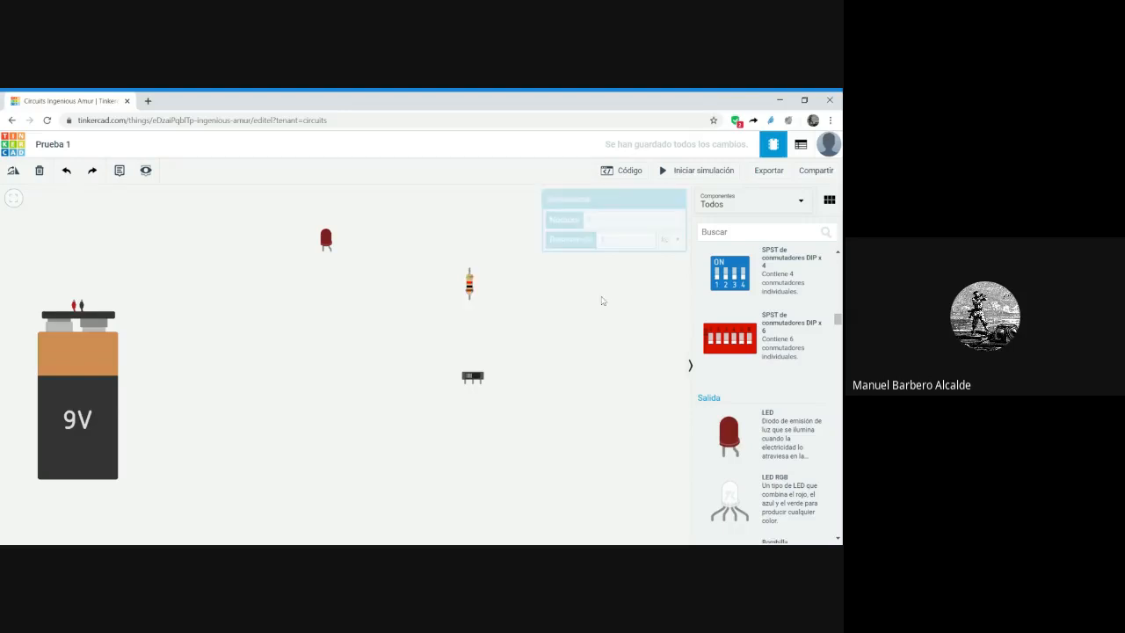
left_click(470, 286)
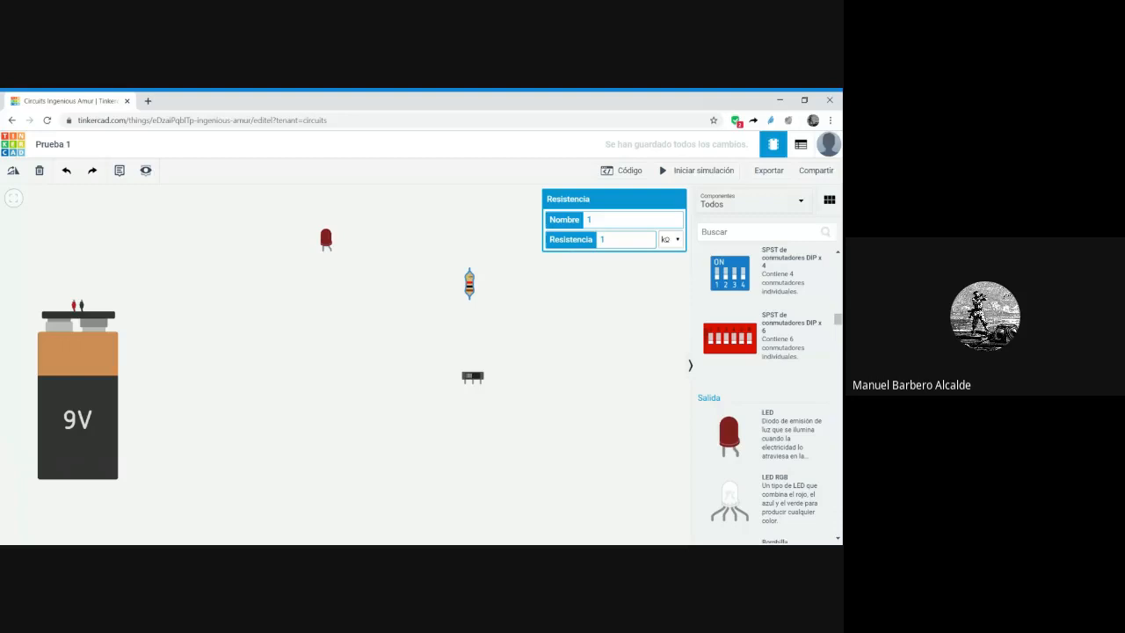
left_click(475, 378)
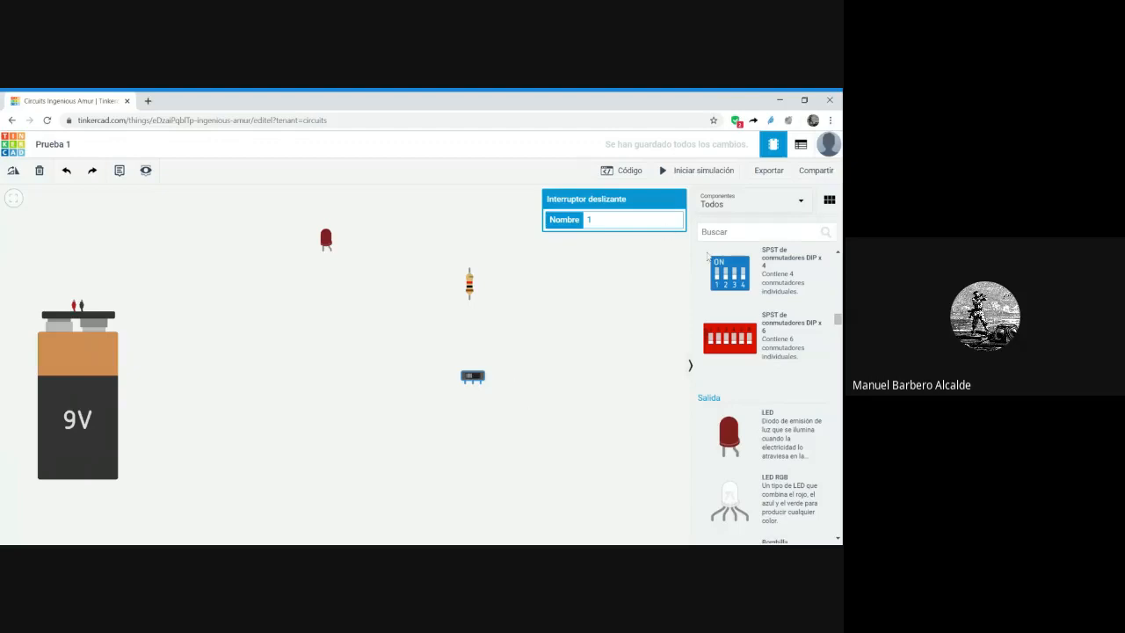
left_click(544, 475)
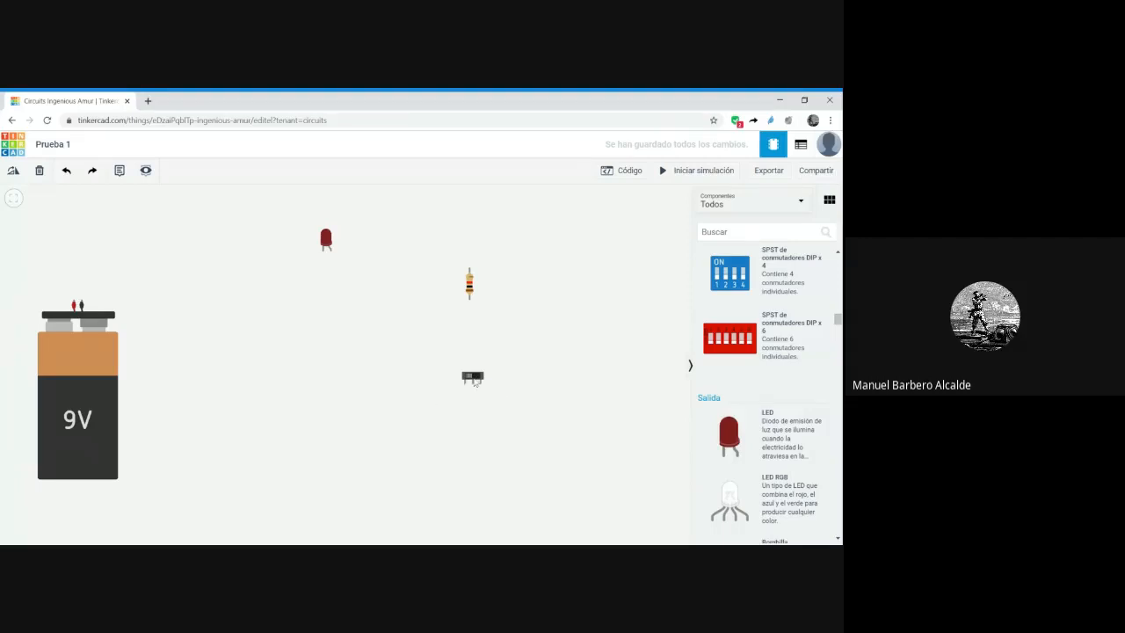
- Bring the switch and LED closer to the battery and attach the resistor's upper end to the LED's straight leg
left_click_drag(475, 380, 274, 345)
left_click_drag(325, 240, 212, 207)
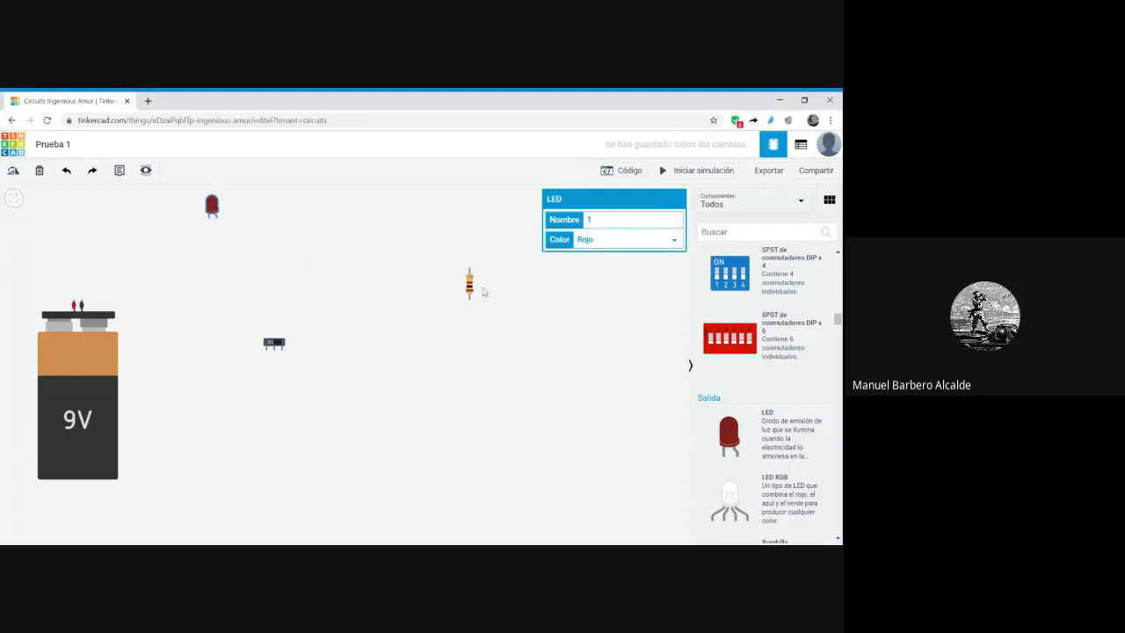
left_click_drag(470, 284, 211, 239)
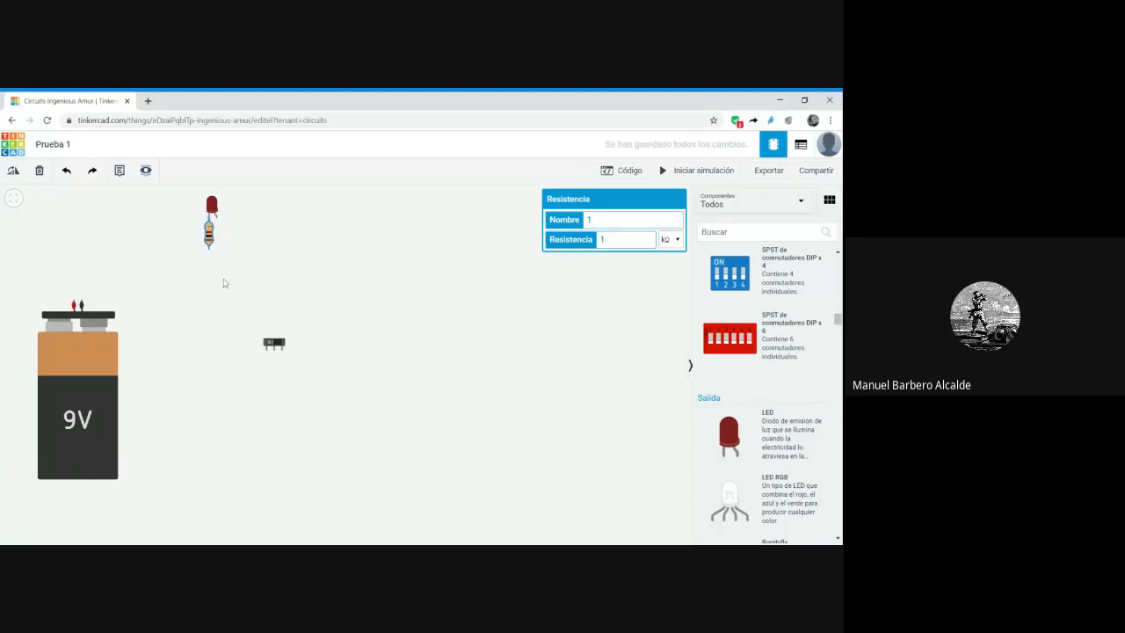
left_click(334, 243)
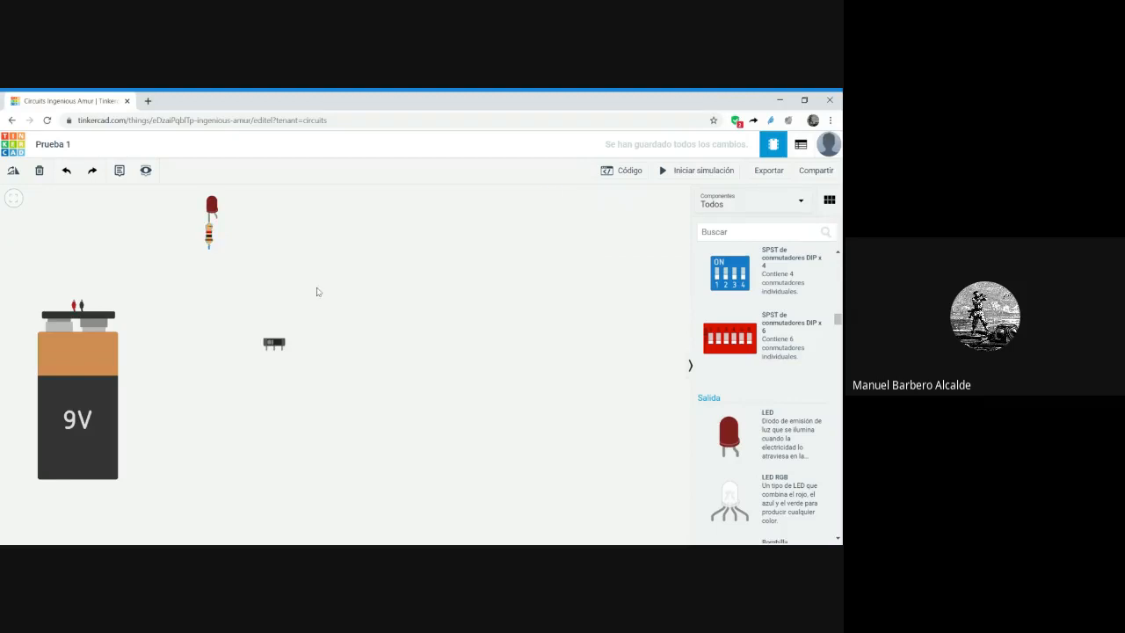
- Move the slide switch under the resistor and rotate it until its terminals point up
left_click_drag(280, 343, 203, 310)
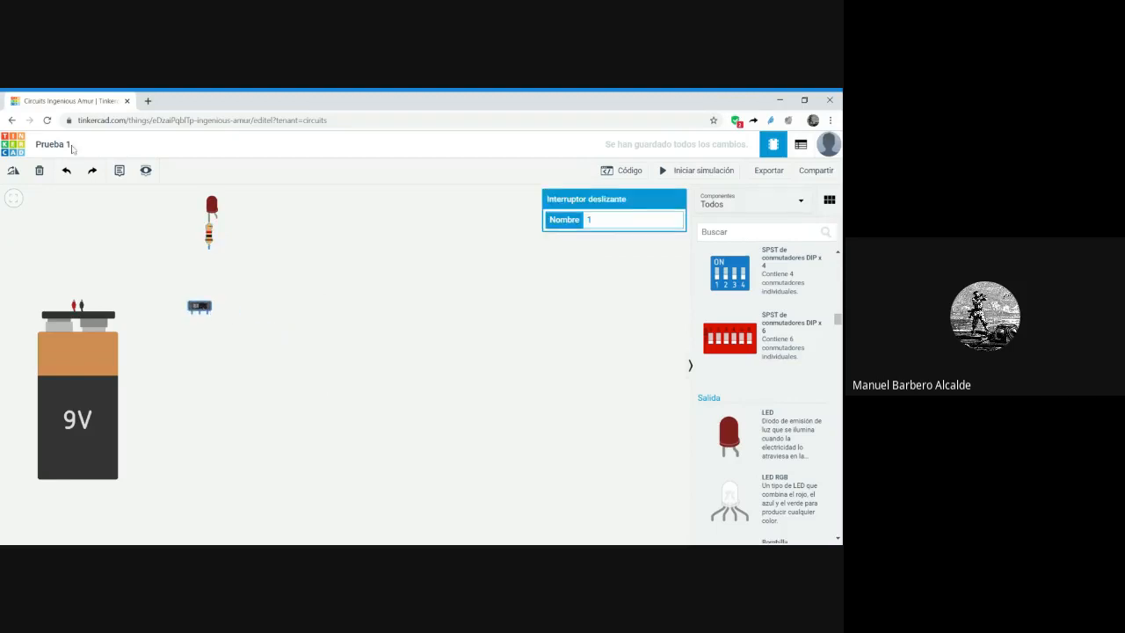
left_click(13, 173)
left_click(13, 173)
left_click(13, 174)
left_click(13, 173)
left_click(14, 173)
left_click(13, 173)
left_click(13, 173)
left_click(14, 174)
left_click(13, 173)
left_click(13, 173)
left_click(13, 173)
left_click(13, 174)
left_click(14, 173)
- Draw a trial cable from the resistor's lower terminal to the switch's middle terminal and delete it
left_click(211, 254)
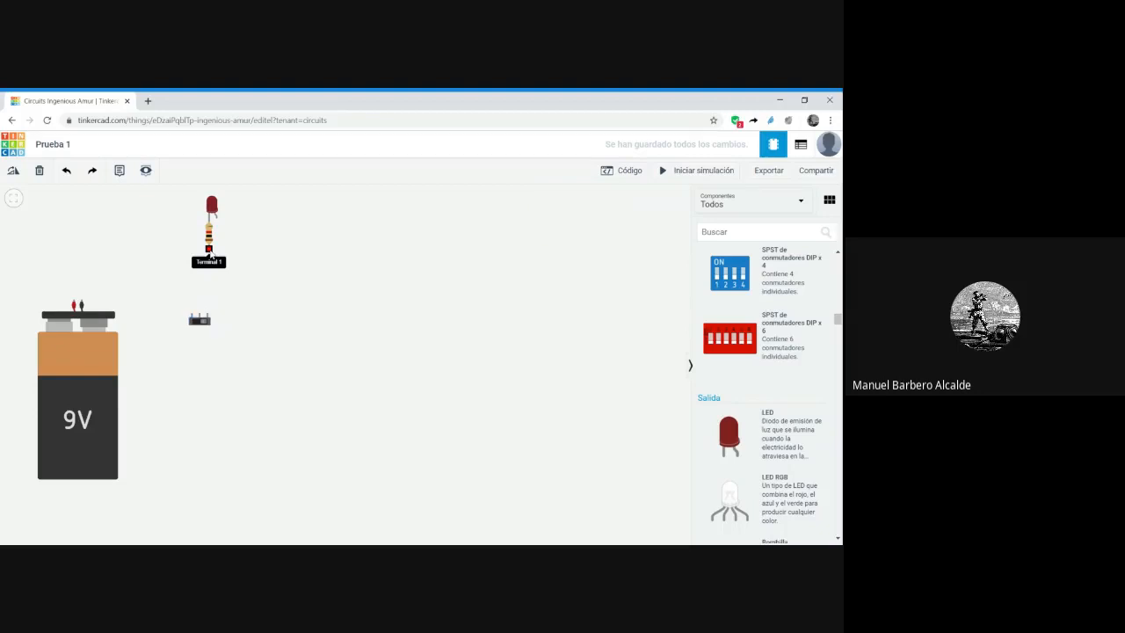
left_click(211, 253)
left_click(199, 314)
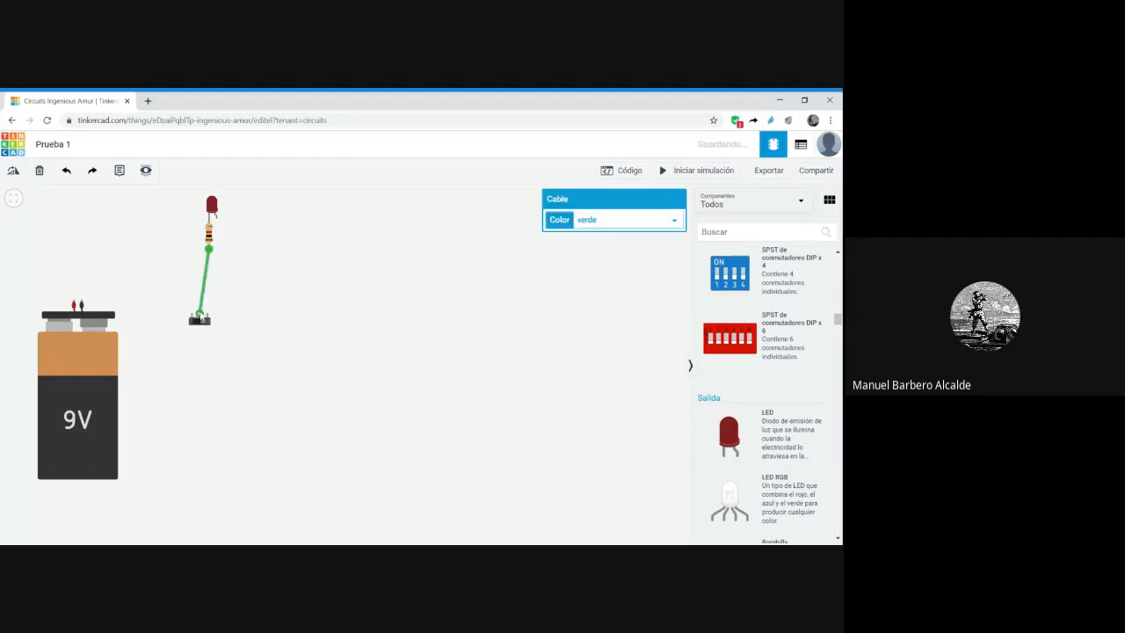
left_click(306, 309)
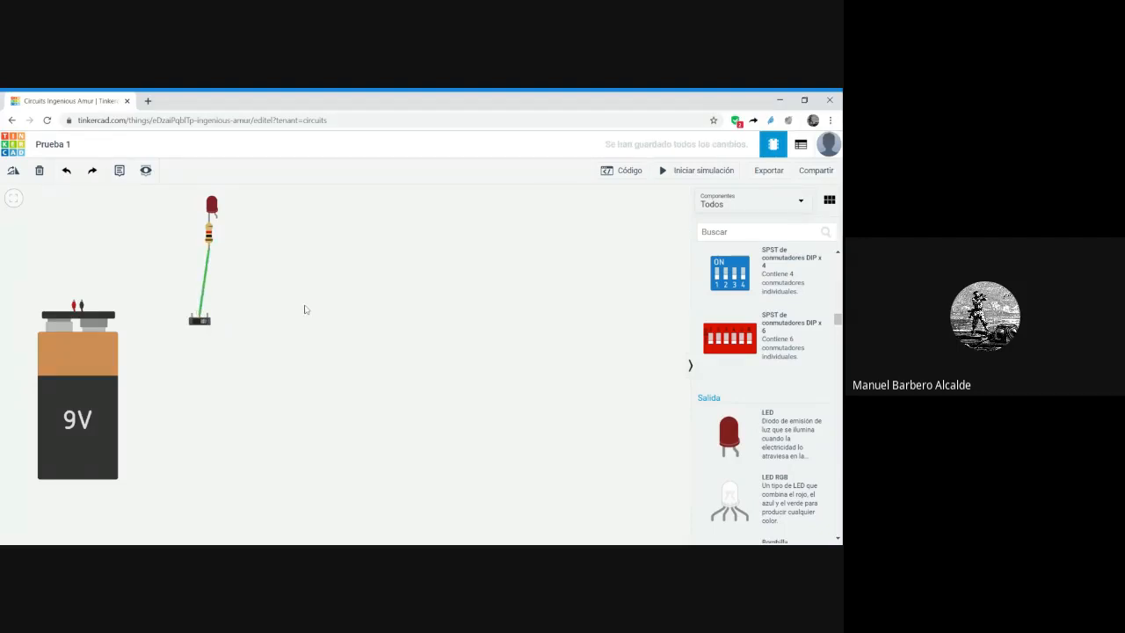
left_click(204, 281)
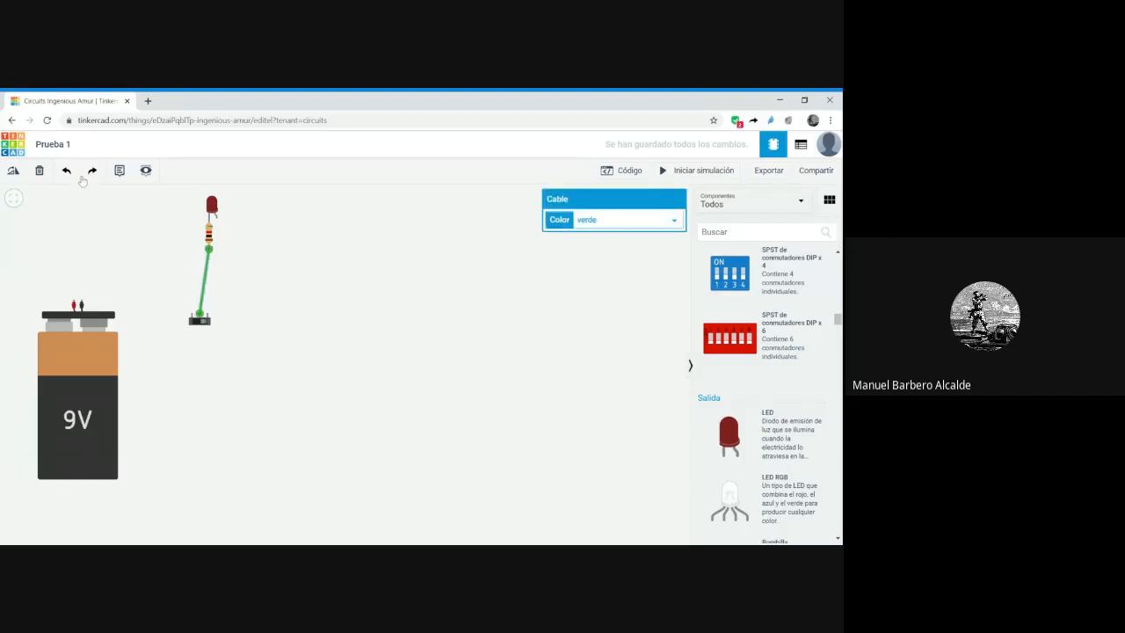
left_click(39, 173)
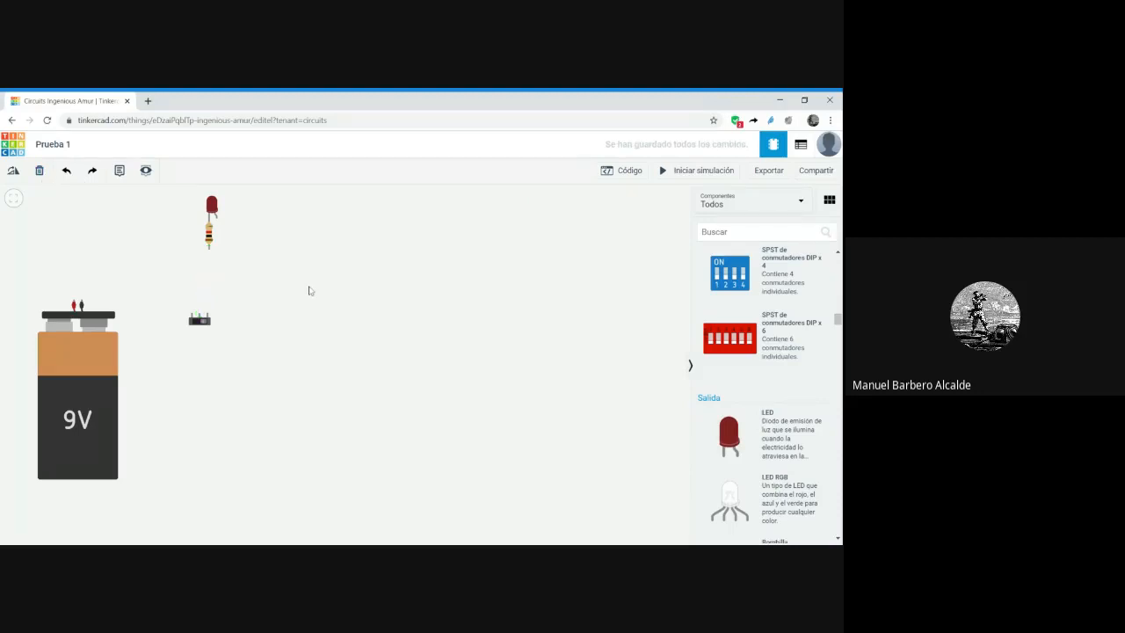
- Wire the resistor's lower terminal to the switch's middle terminal and color the cable black
left_click(210, 253)
left_click(202, 316)
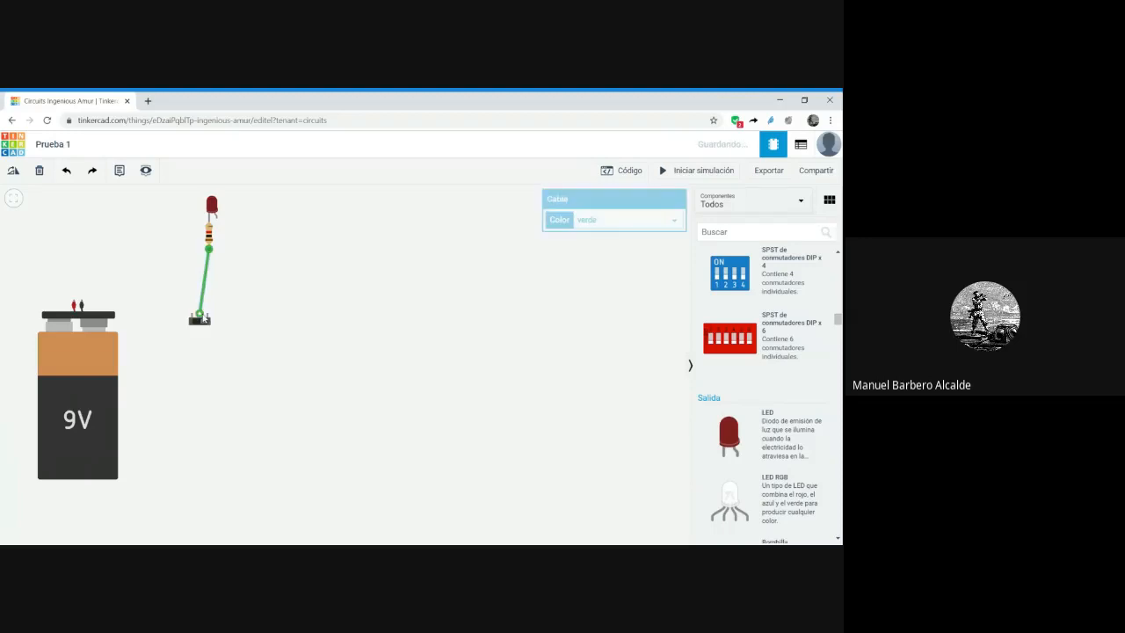
left_click(273, 299)
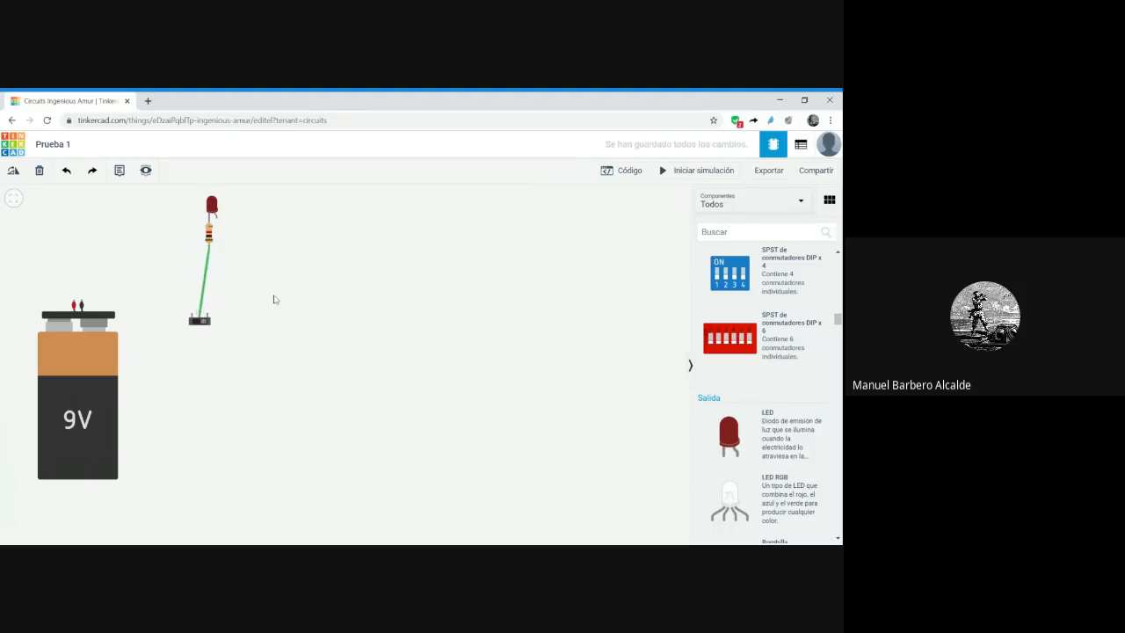
left_click(206, 284)
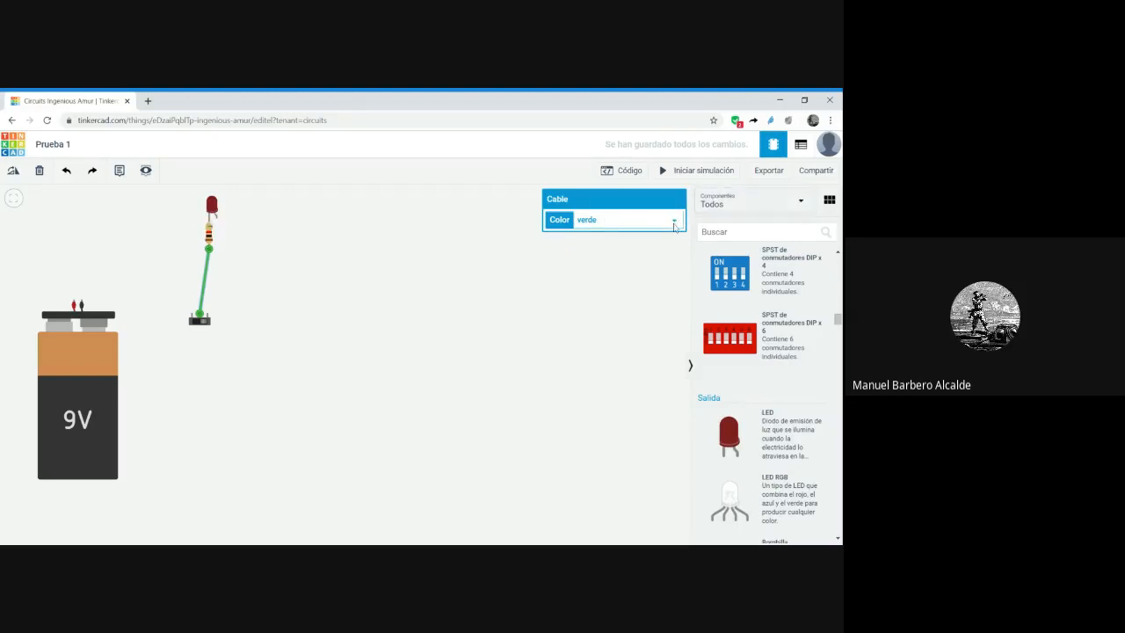
left_click(666, 233)
left_click(430, 433)
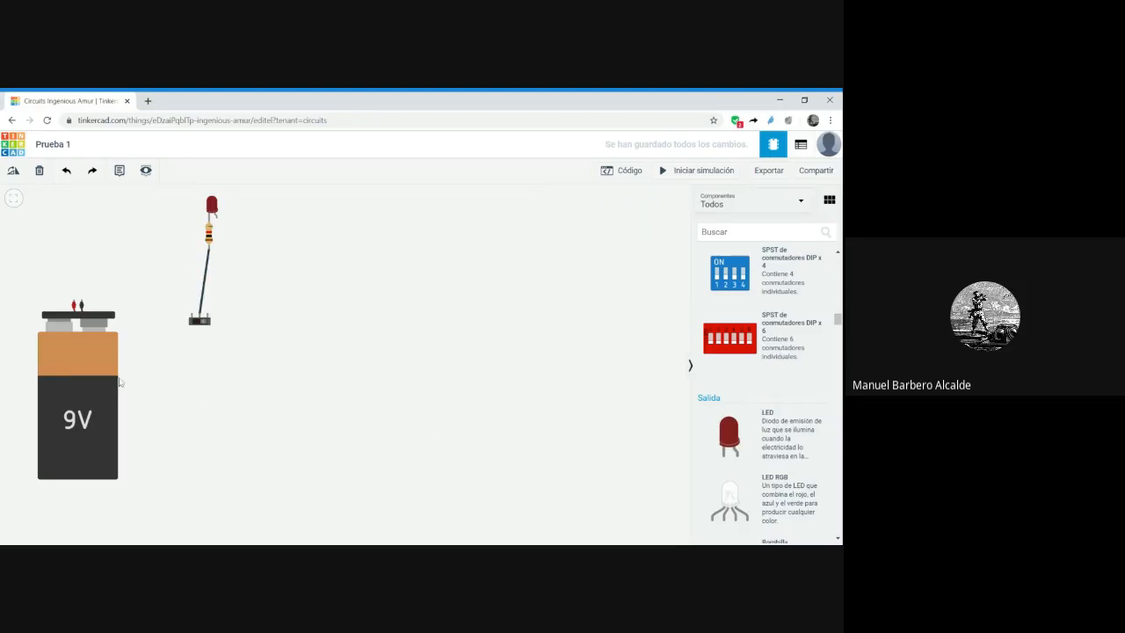
- Move the 9 V battery to the right of the slide switch, slightly lower, and deselect it
left_click_drag(83, 382, 349, 403)
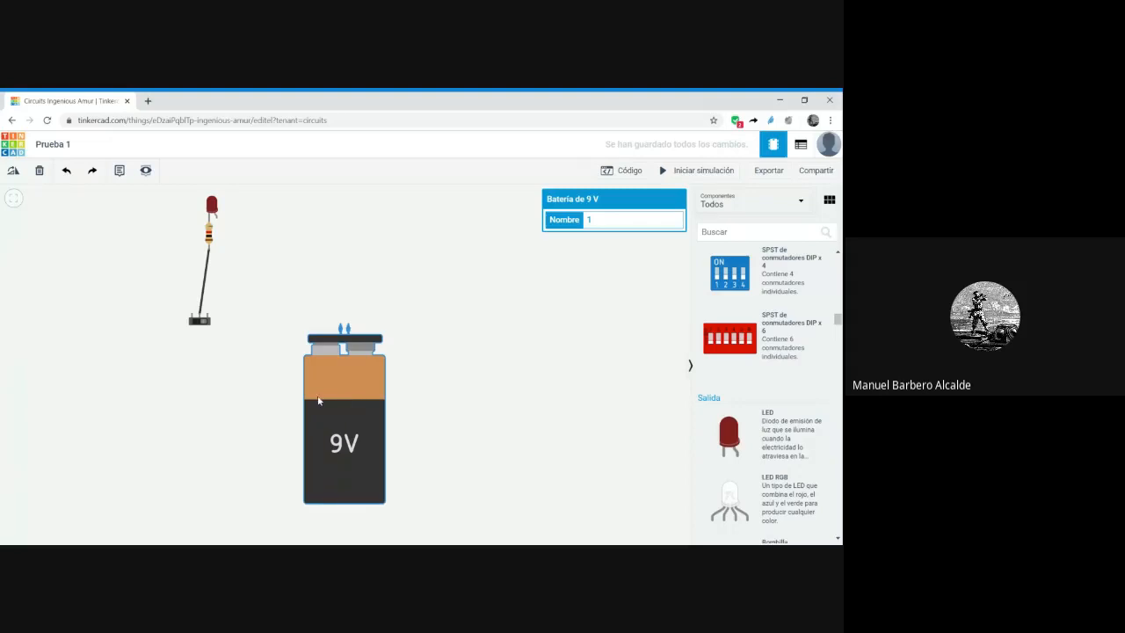
left_click(233, 358)
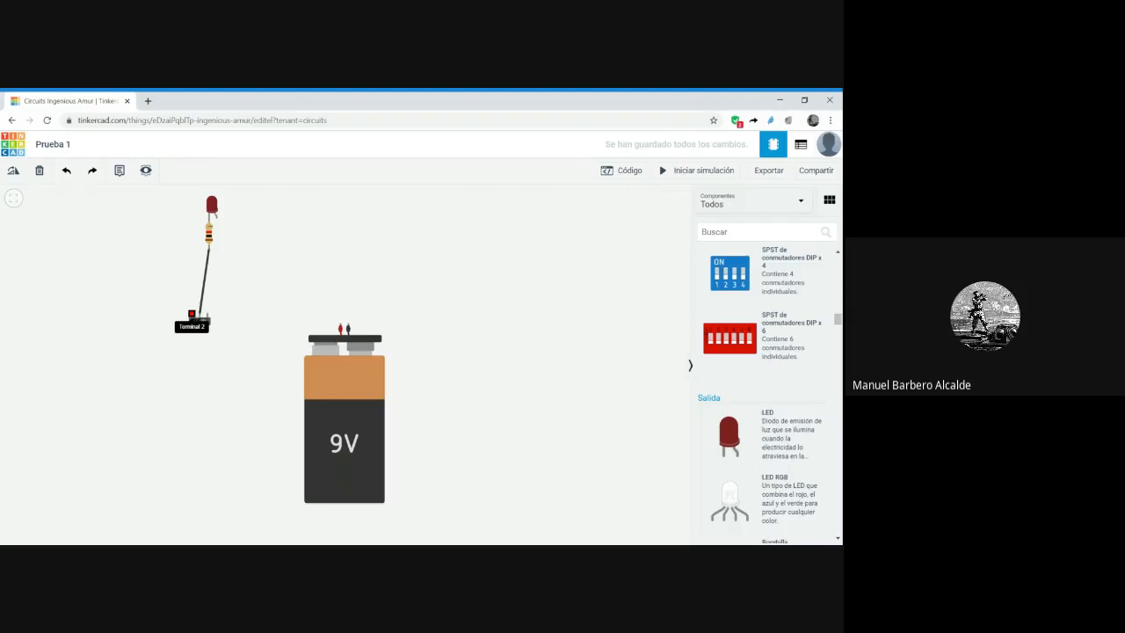
- Route a cable with right-angle bends from the switch's Terminal 2 under the switch to the battery's negative terminal and color it black
left_click(192, 314)
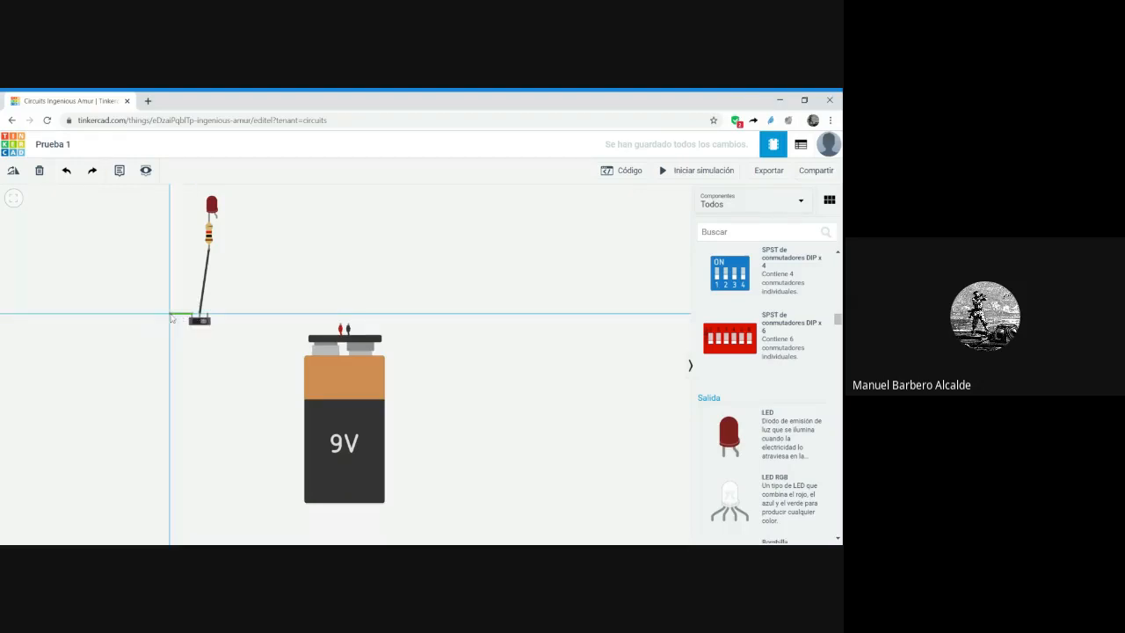
left_click(171, 315)
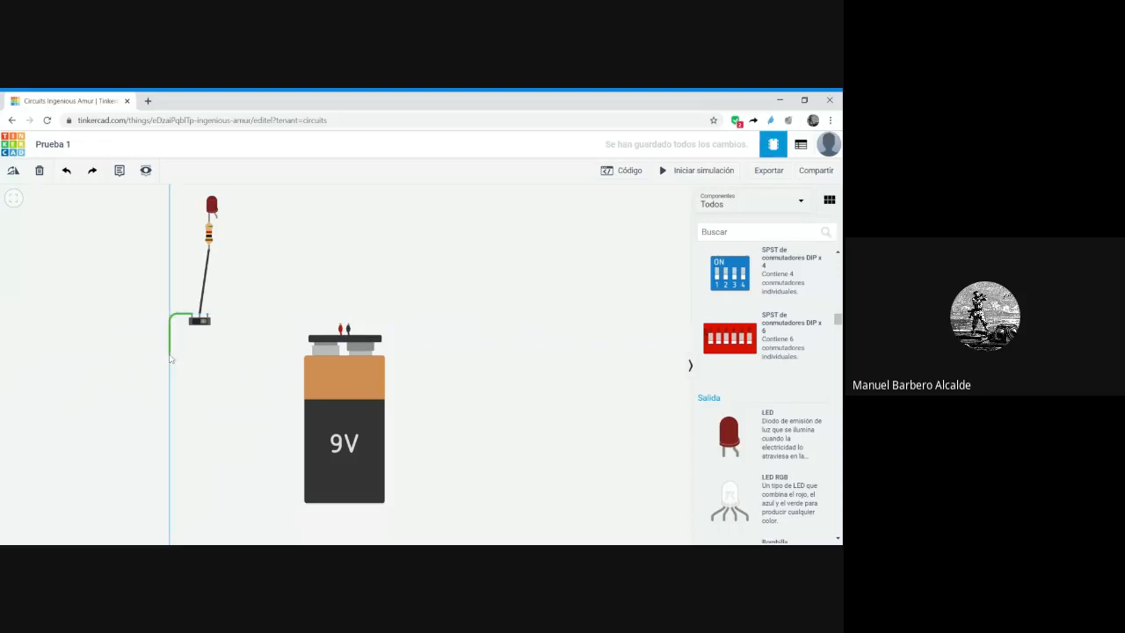
left_click(172, 354)
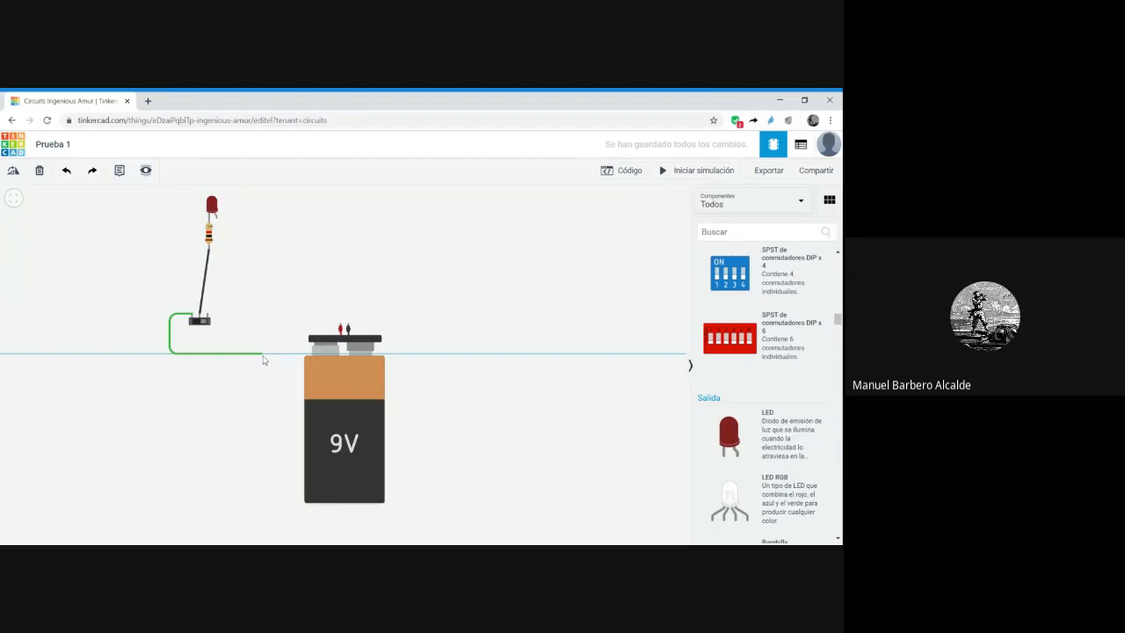
left_click(261, 354)
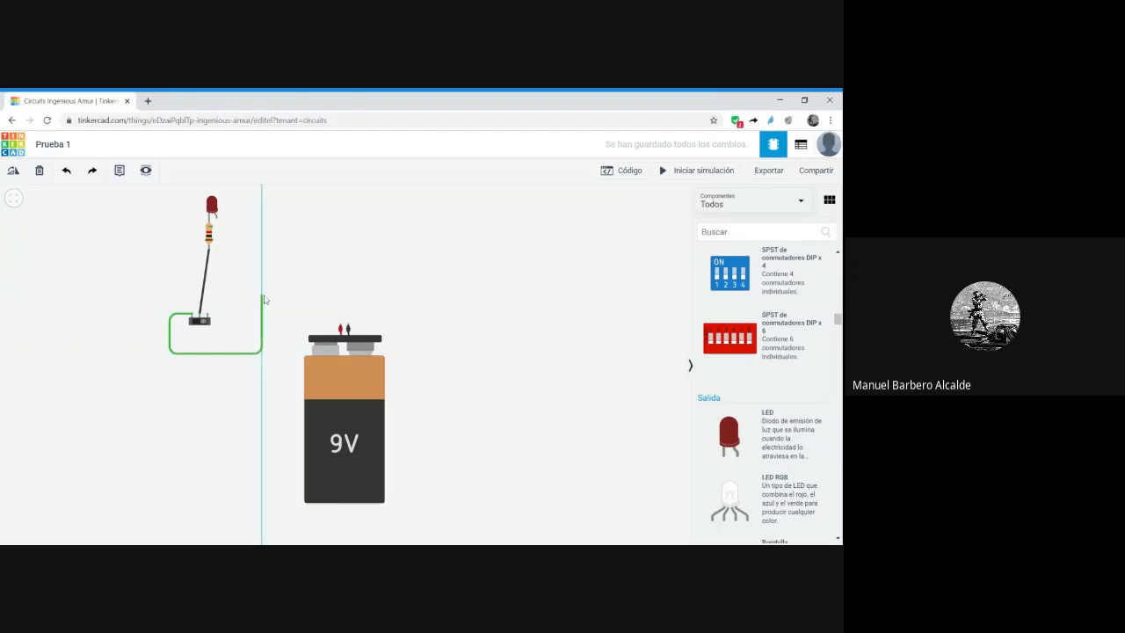
left_click(262, 297)
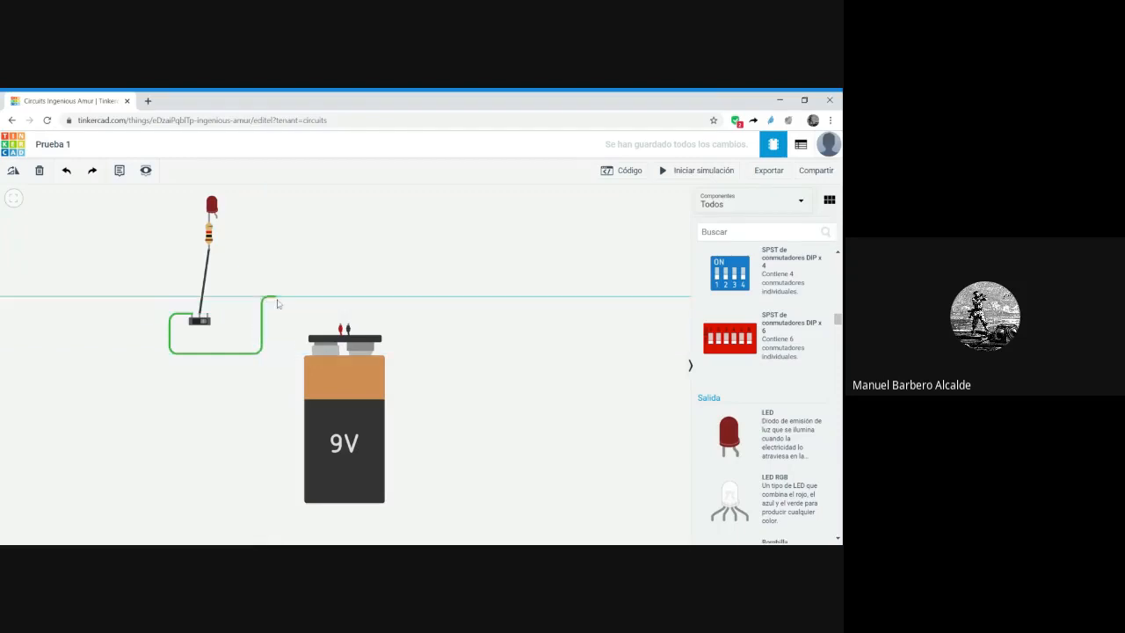
left_click(350, 300)
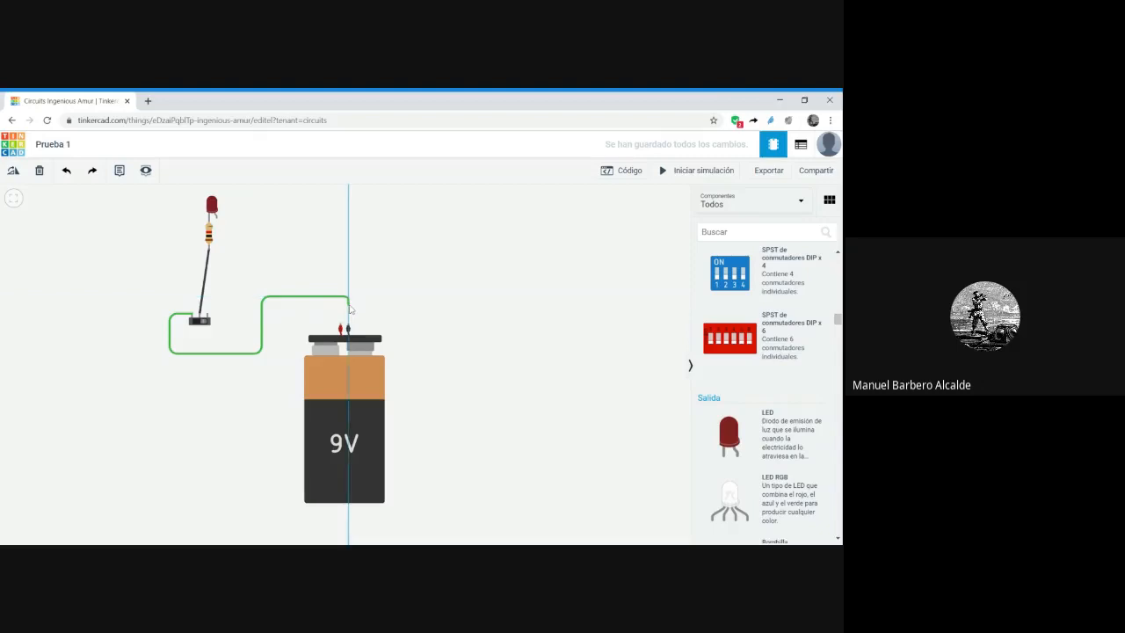
left_click(349, 327)
left_click(349, 328)
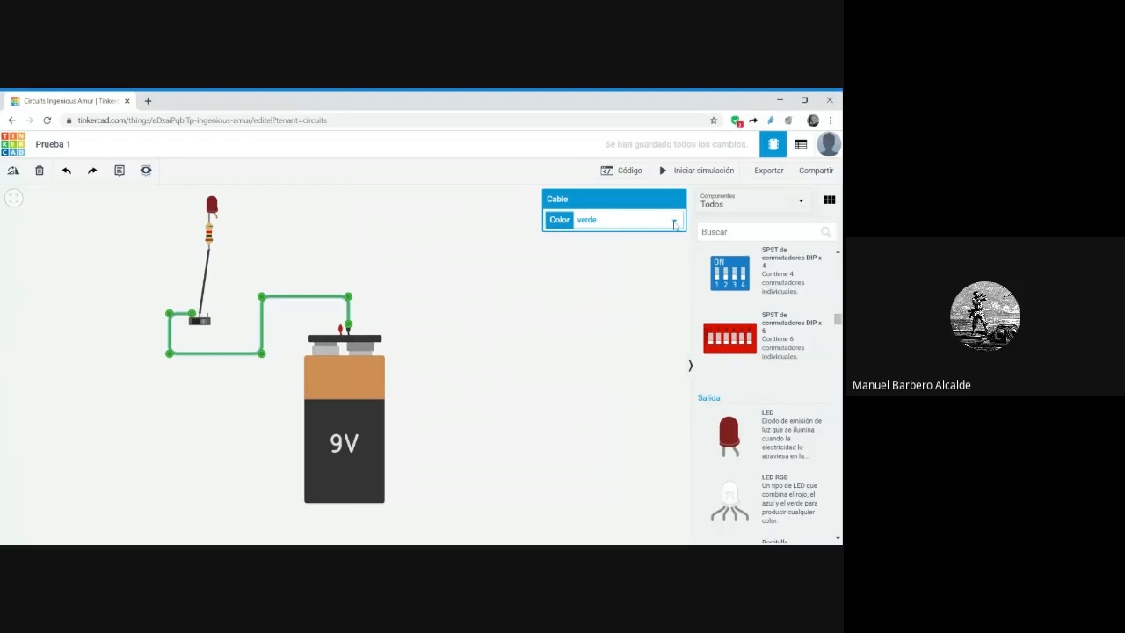
left_click(395, 223)
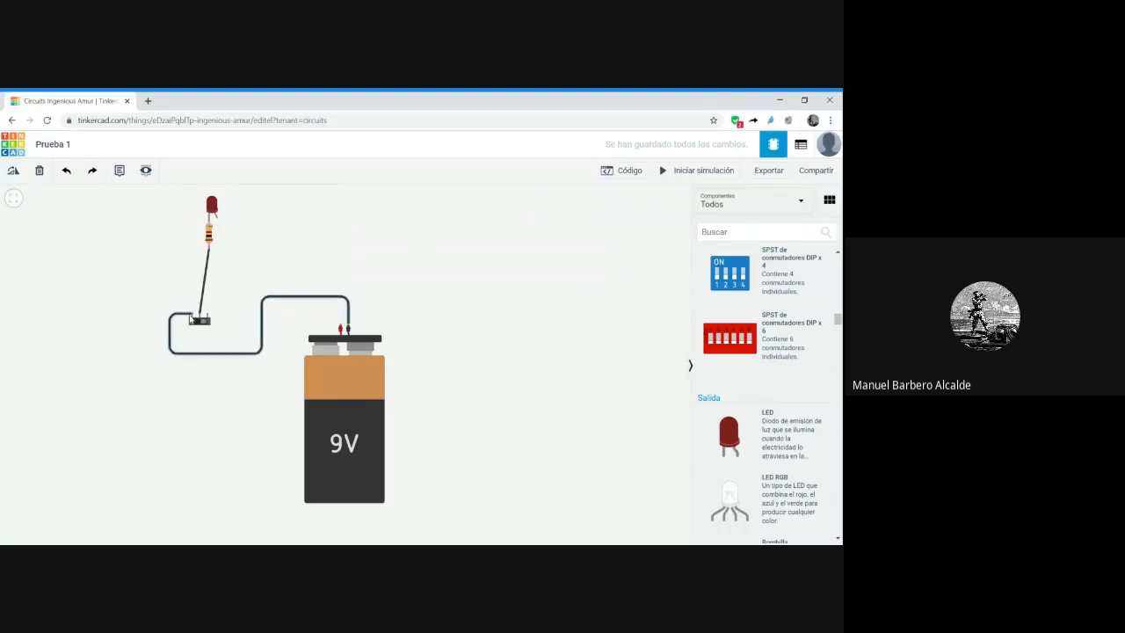
- Draw a direct cable from the LED's anode to the battery's positive terminal and delete it
left_click(216, 219)
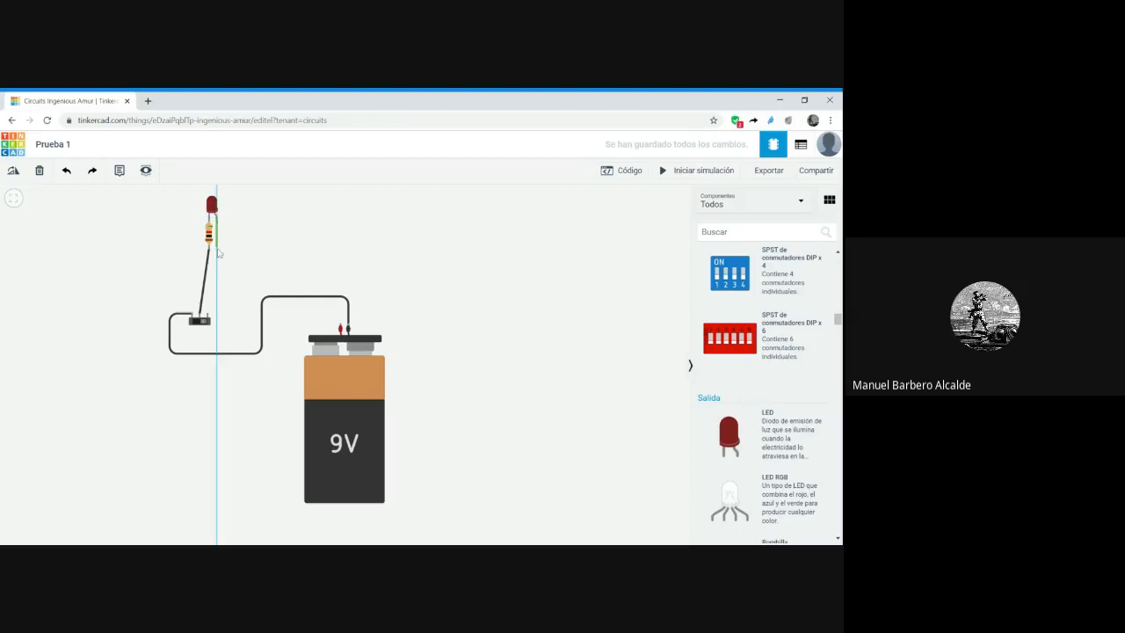
left_click(340, 326)
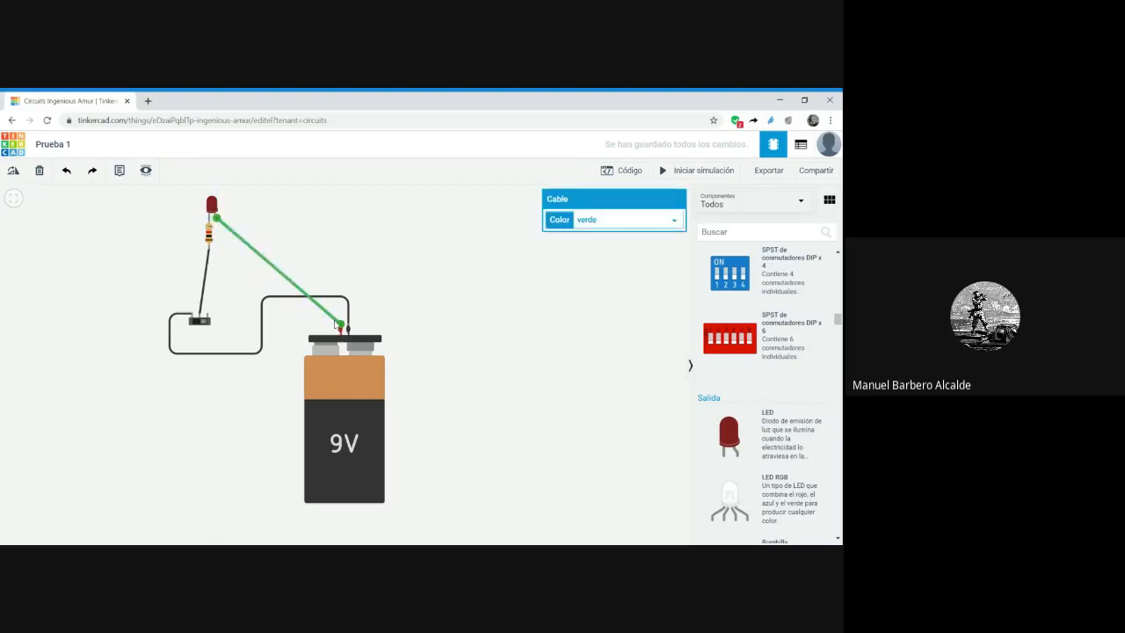
left_click(410, 235)
left_click(277, 272)
left_click(40, 171)
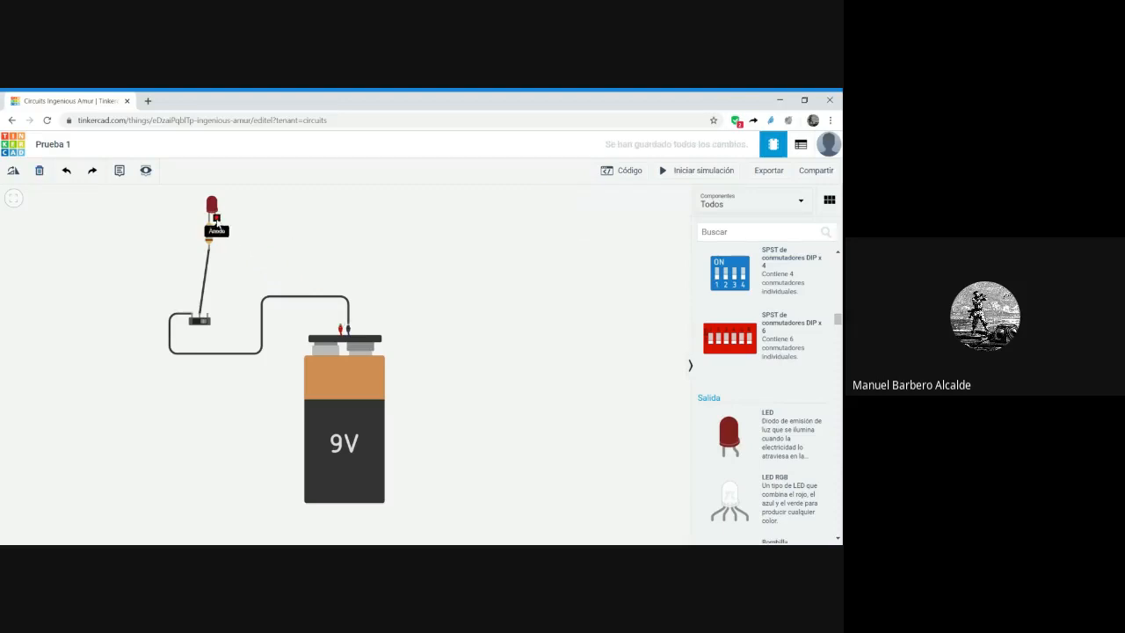
- Route a cable with right-angle bends from the LED's anode to the battery's positive terminal, straighten its vertical run and deselect it
left_click(214, 217)
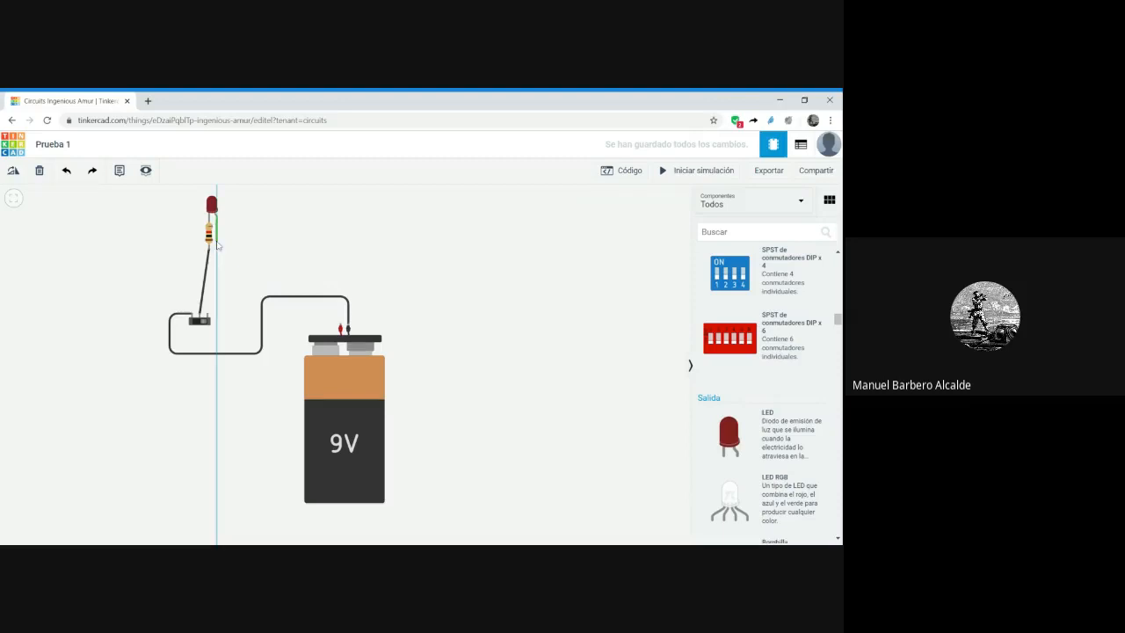
left_click(217, 242)
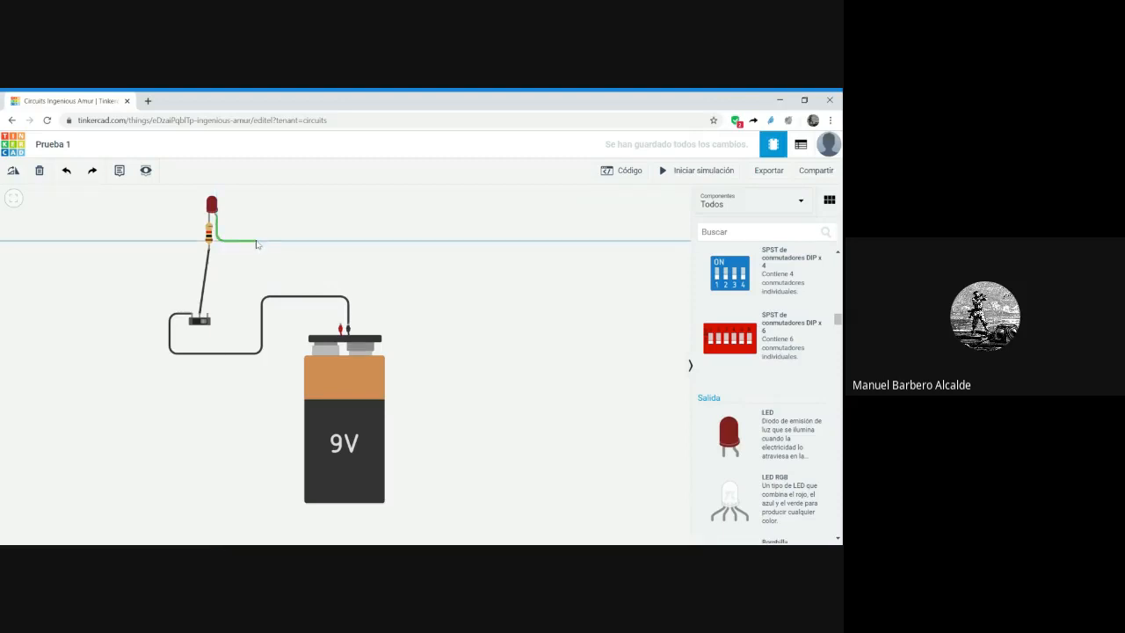
left_click(335, 241)
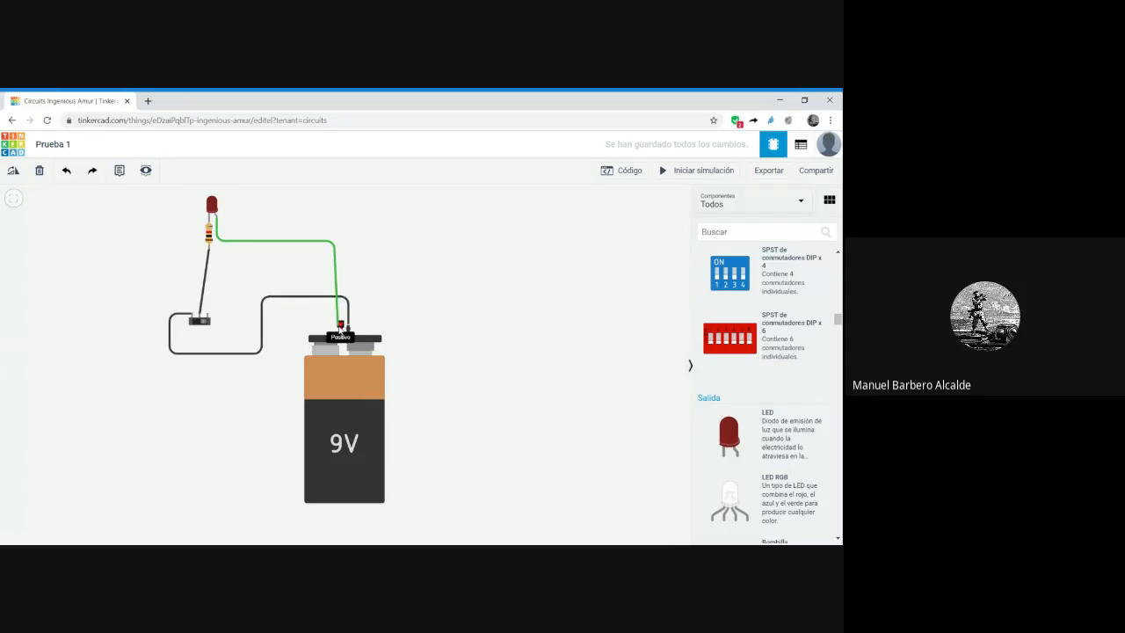
left_click(340, 326)
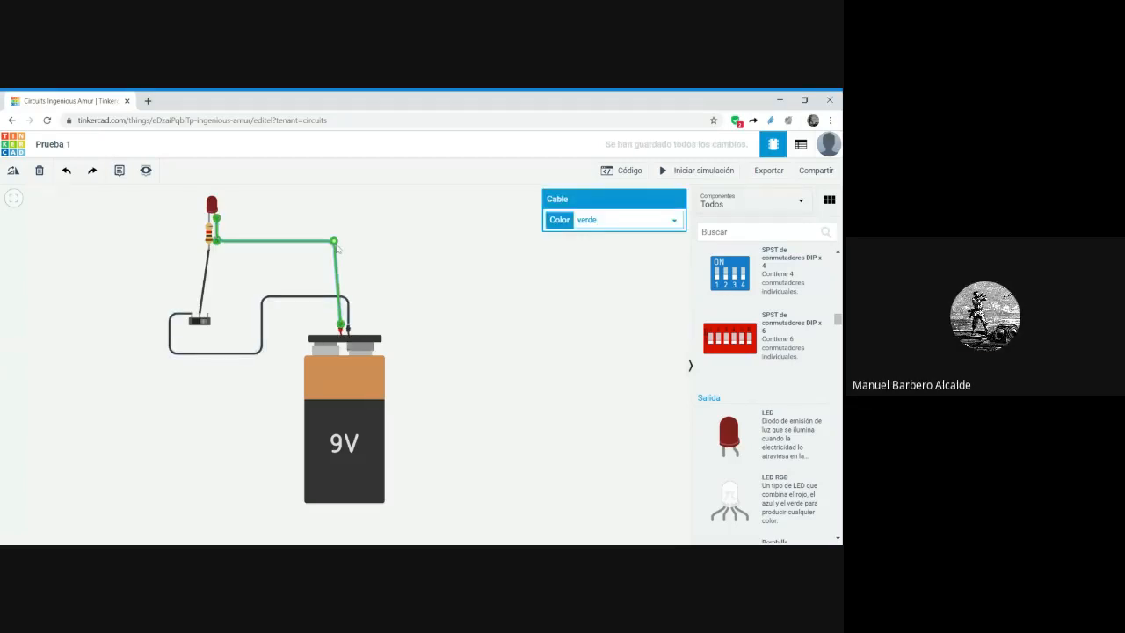
left_click_drag(334, 242, 340, 241)
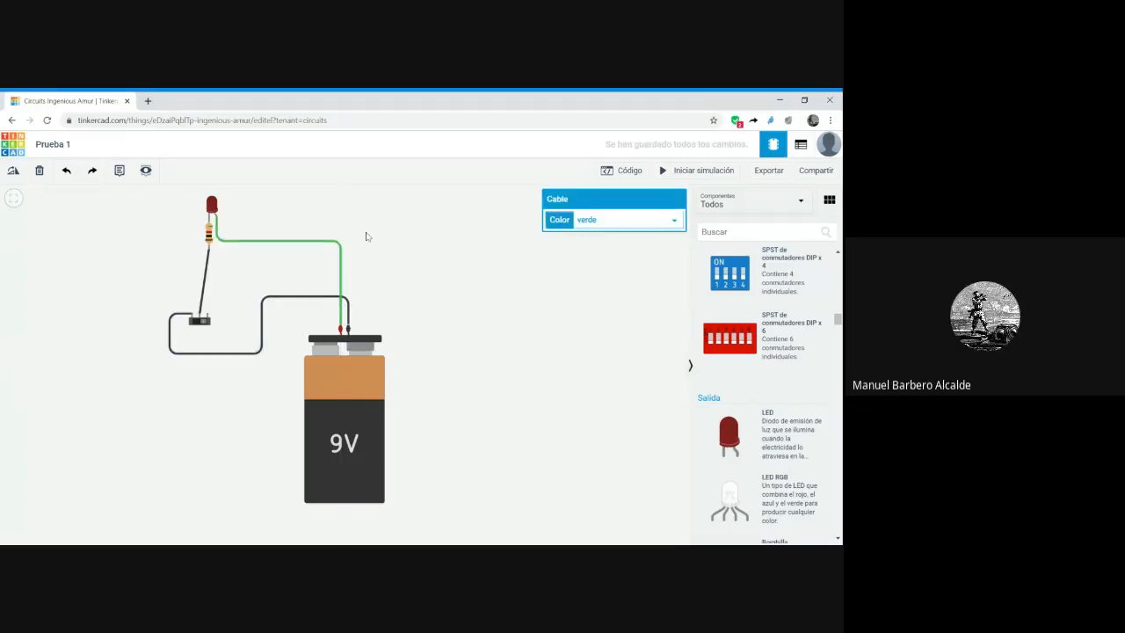
left_click(393, 207)
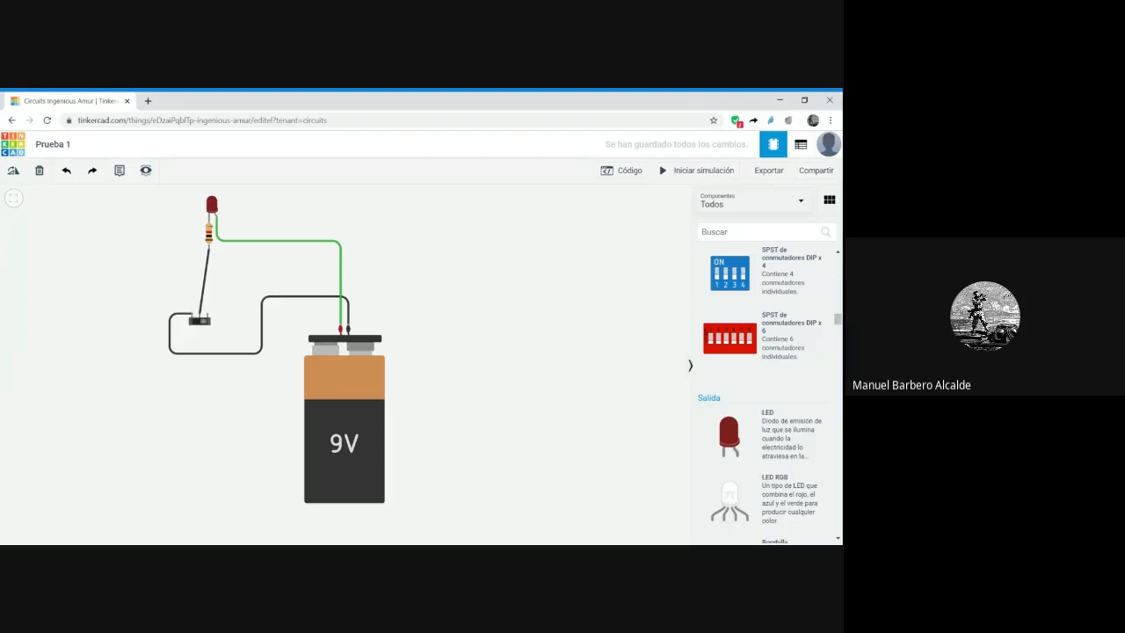
- Set the resistor's resistance to 360 Ω and check the entered value and unit
left_click(209, 231)
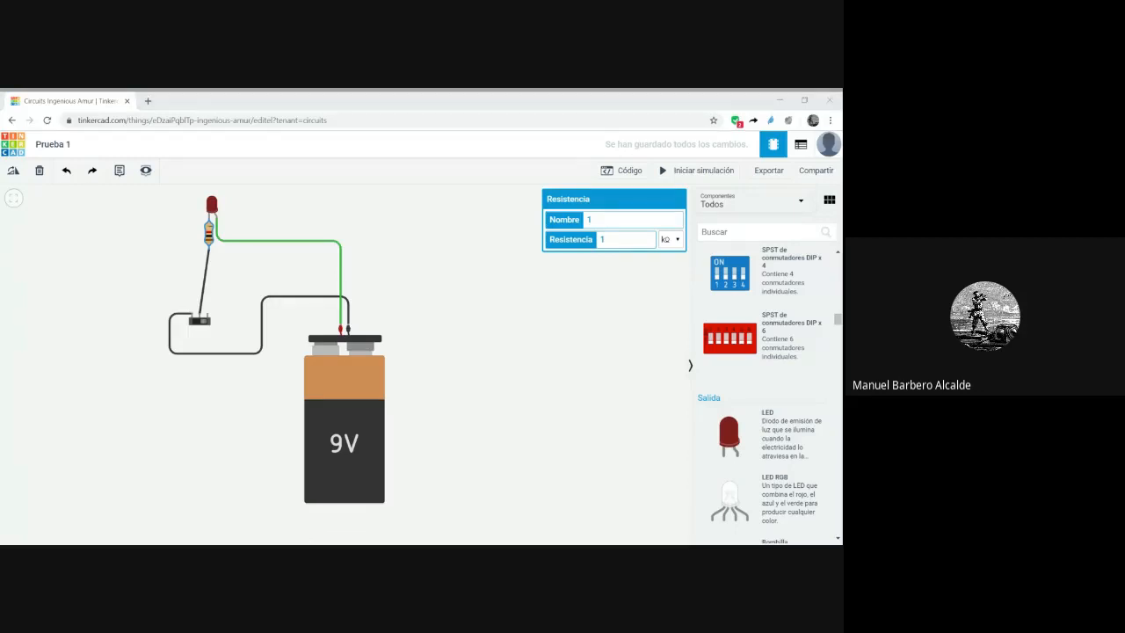
key("alt+Tab")
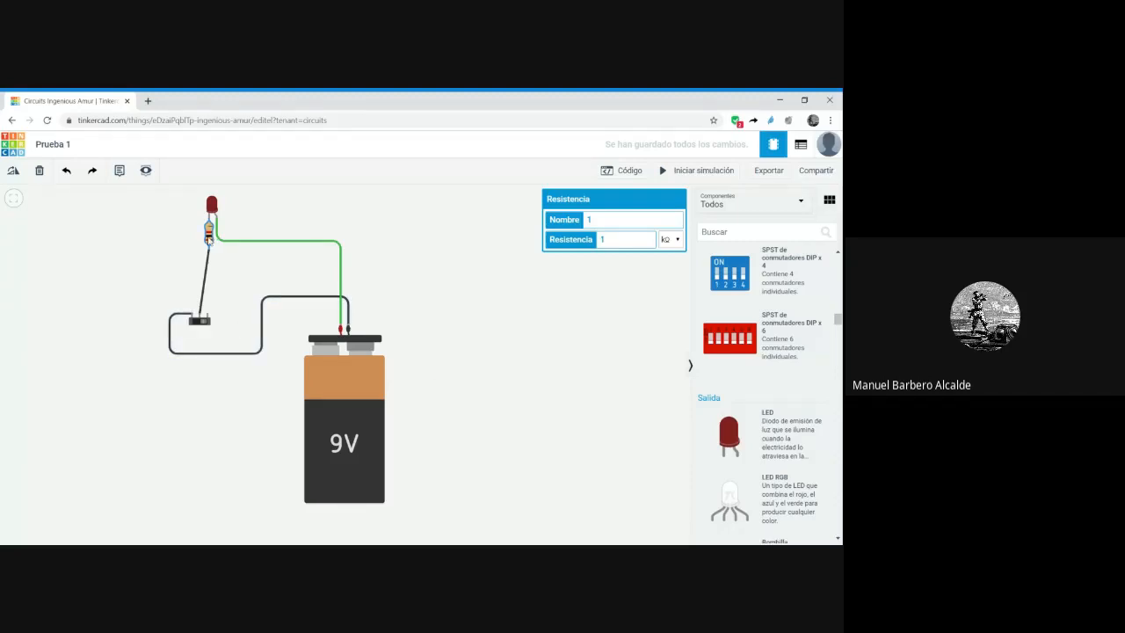
left_click(676, 254)
left_click(632, 240)
key("BackSpace")
type("360")
left_click(636, 360)
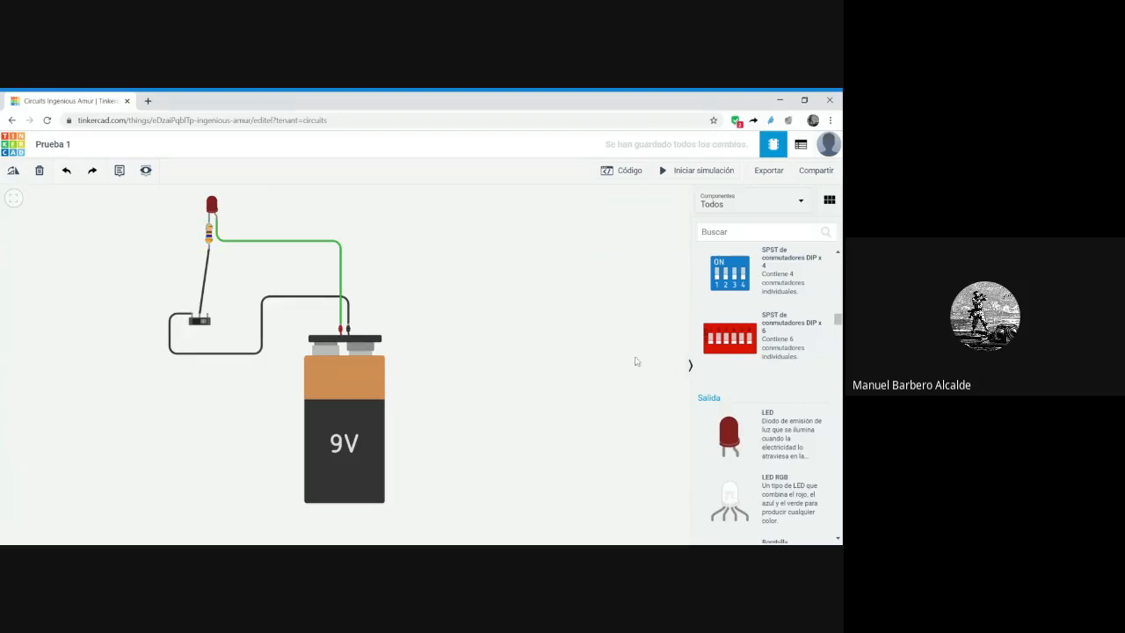
left_click(209, 237)
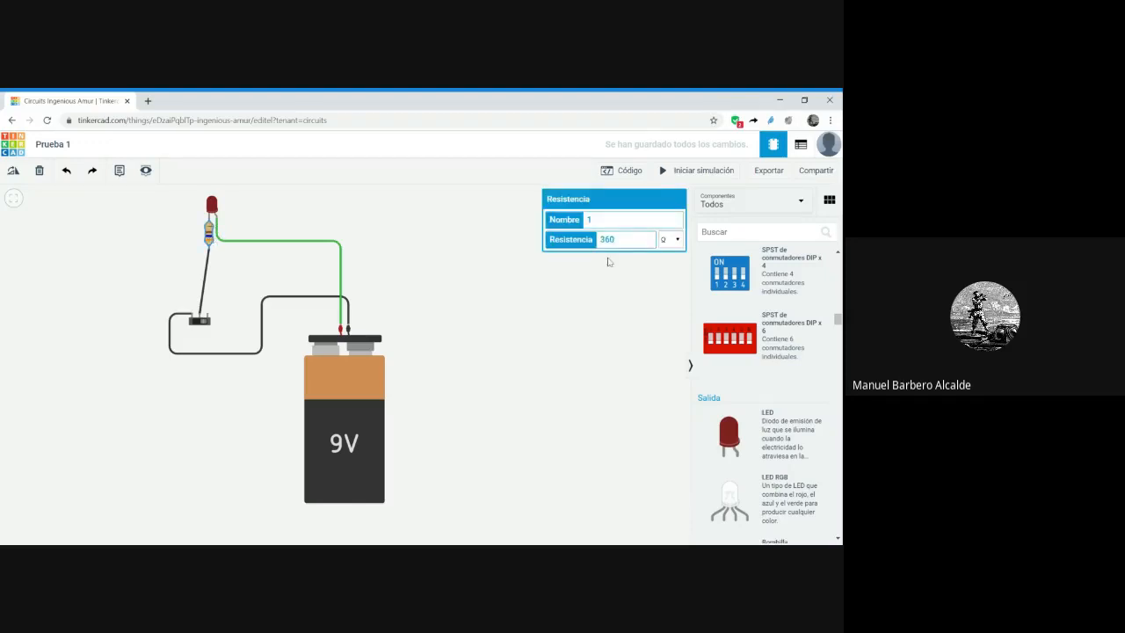
left_click(576, 322)
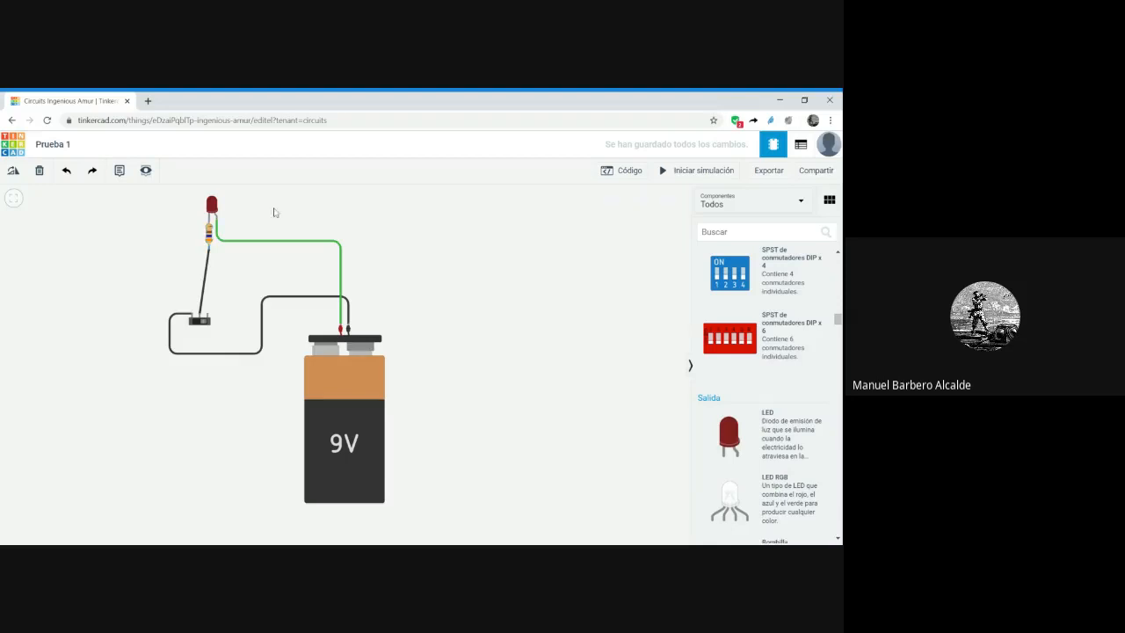
- Change the LED's color to green and deselect it
left_click(211, 204)
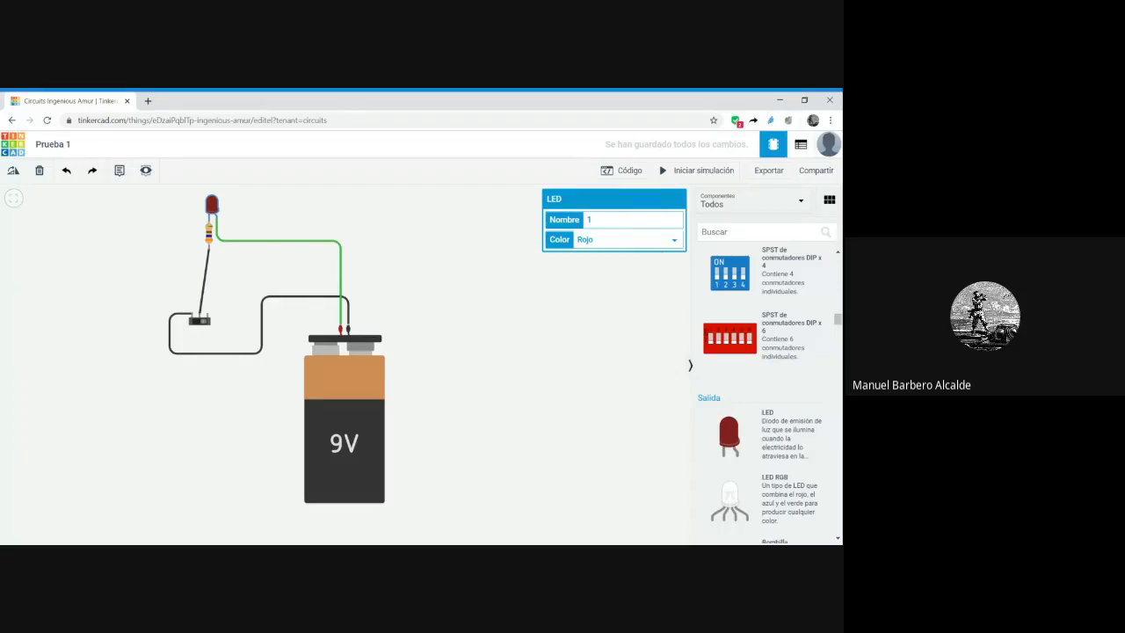
left_click(560, 320)
key("Up")
left_click(588, 345)
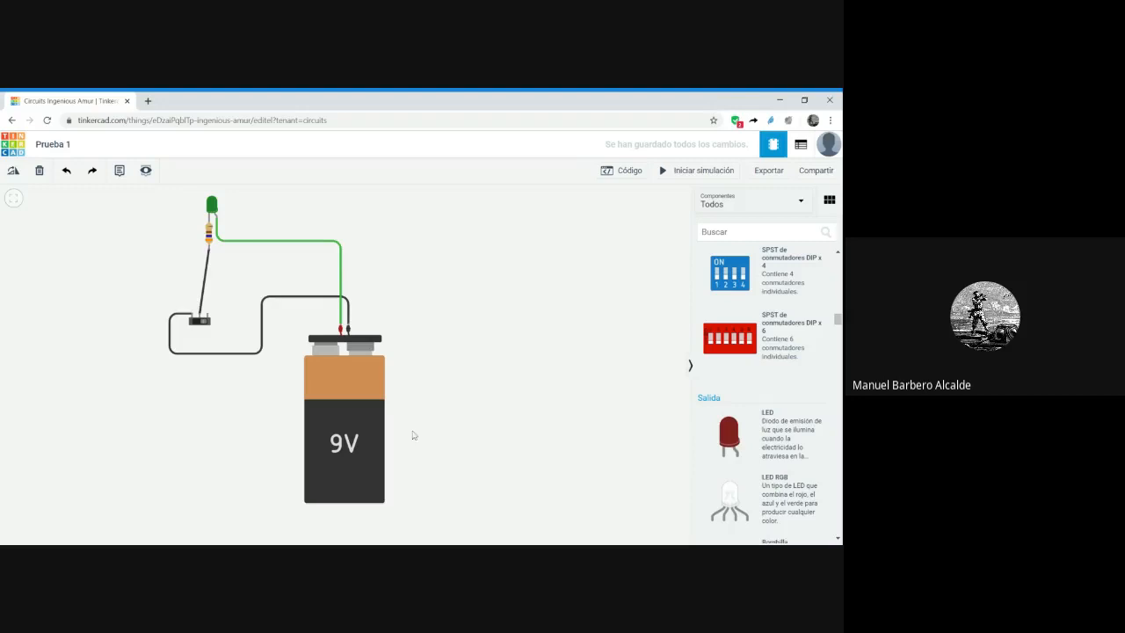
- Color the cable between the LED's anode and the battery's positive terminal red
left_click(318, 245)
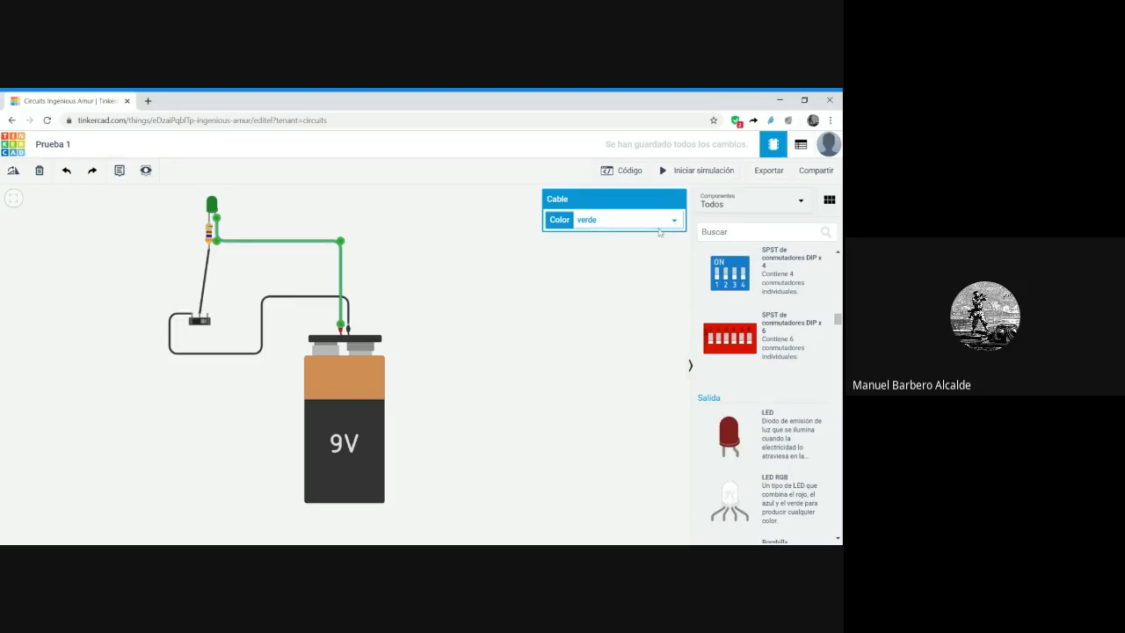
left_click(639, 245)
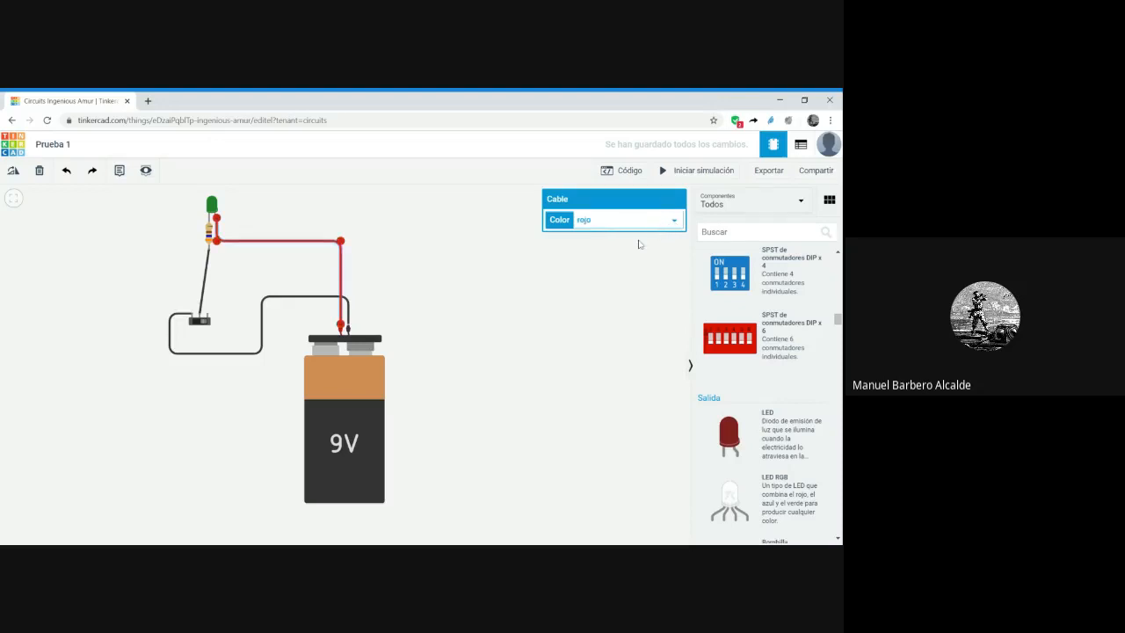
left_click(621, 377)
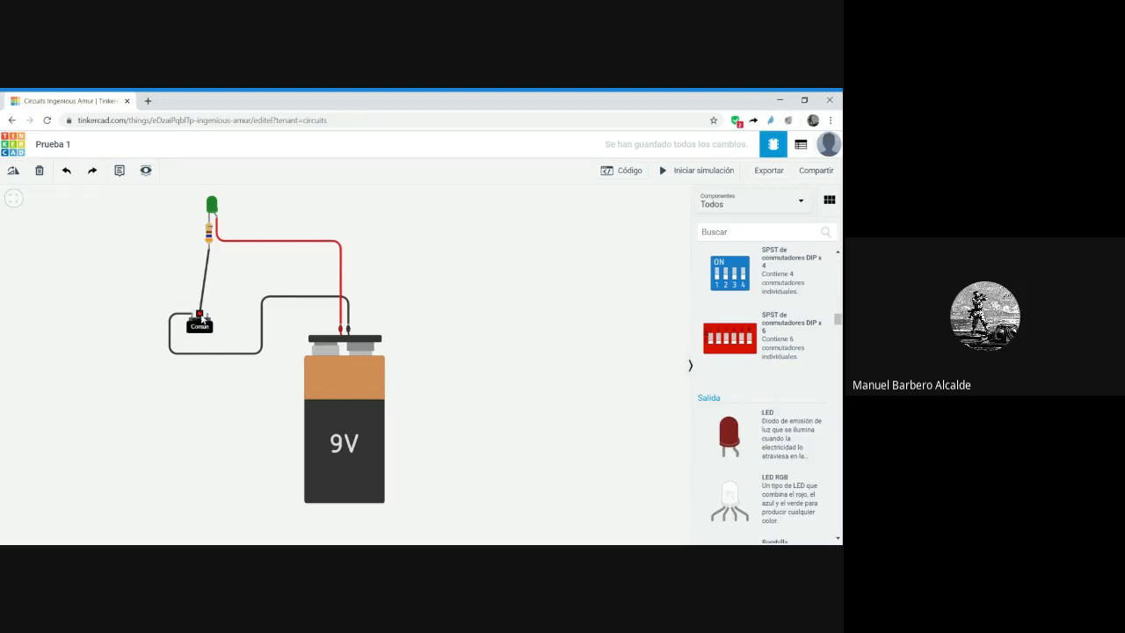
- Start the simulation and toggle the slide switch to test the LED, leaving the switch on
left_click(202, 320)
left_click(204, 316)
left_click(664, 175)
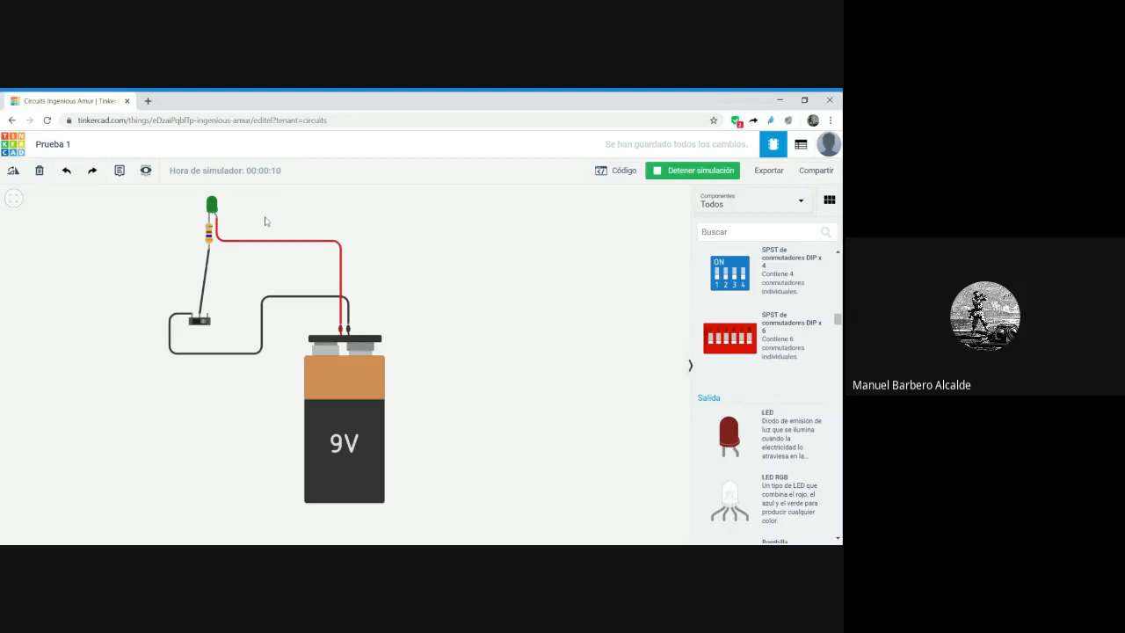
left_click(201, 322)
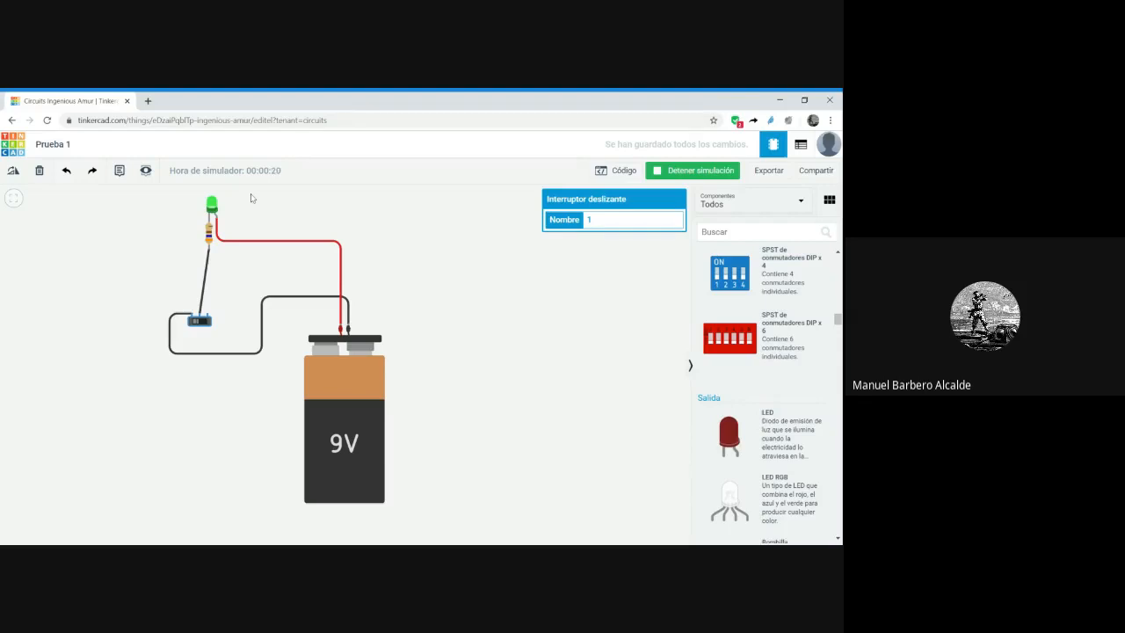
left_click(199, 322)
left_click(204, 323)
left_click(216, 423)
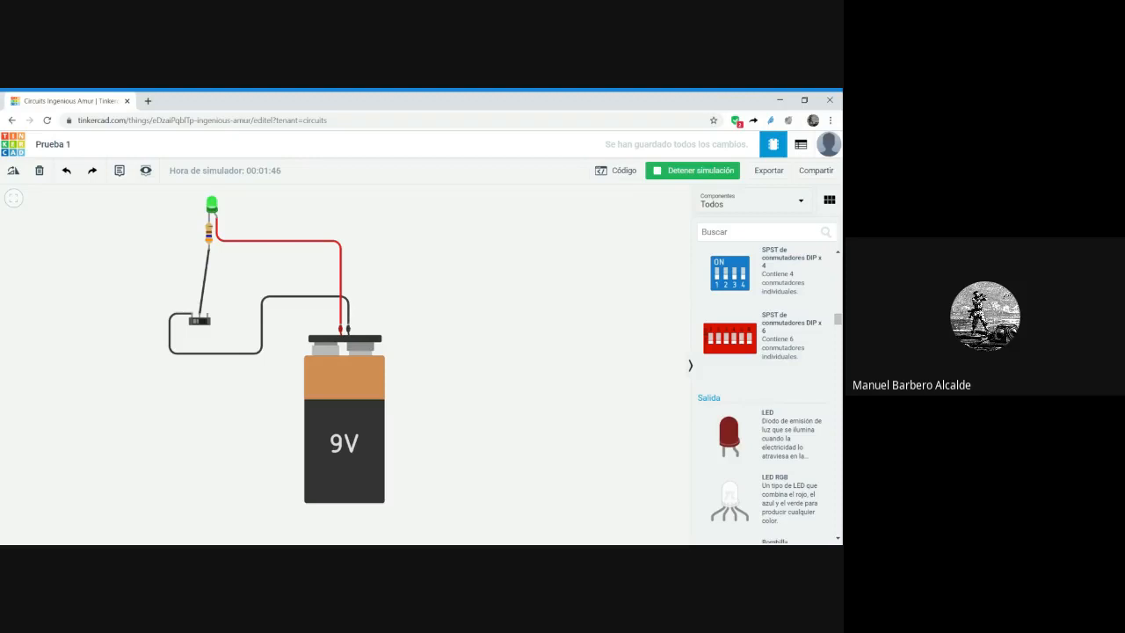
- Set the resistor to 100 Ω while the simulation runs and view the warning on the LED
left_click(214, 242)
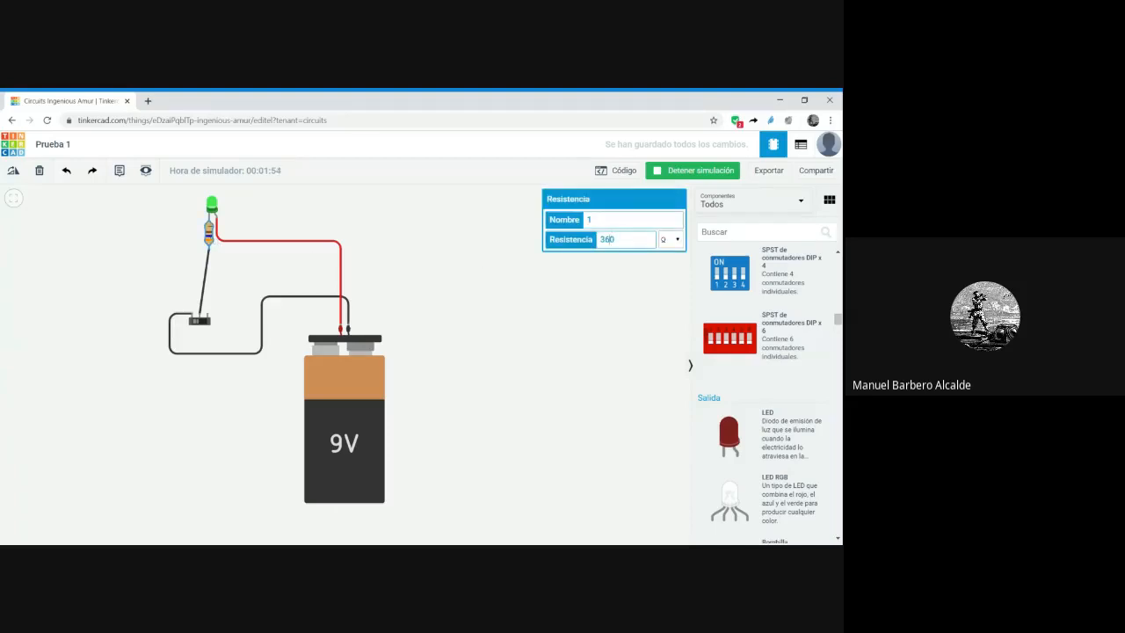
type("0")
type("100")
left_click(638, 365)
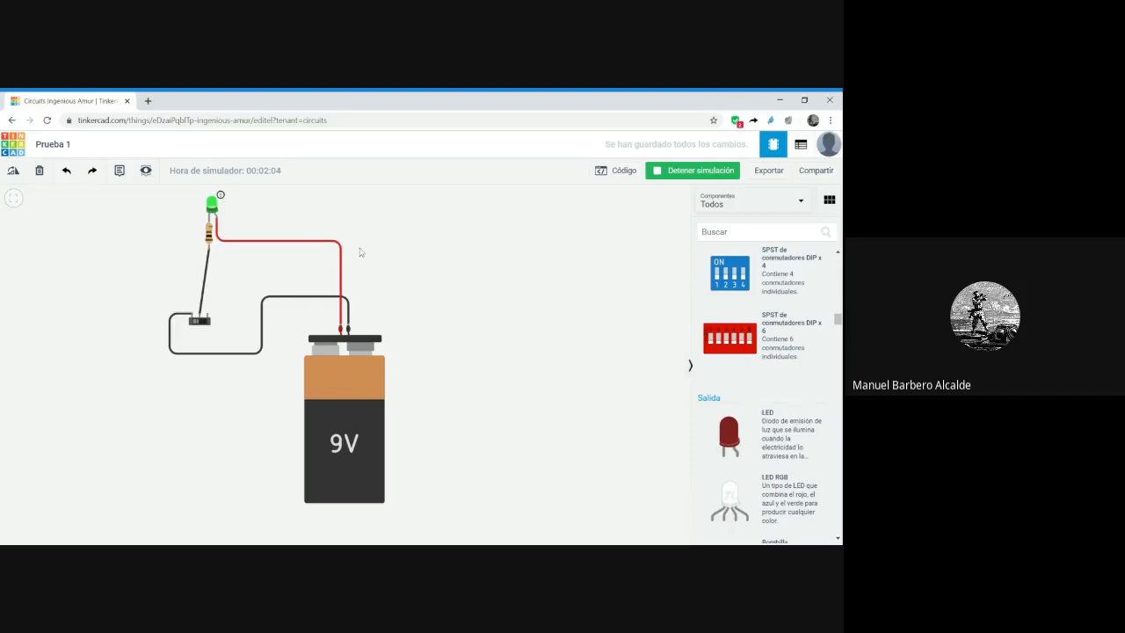
mouse_move(224, 196)
- Lower the resistor to 10 Ω in the running simulation, and raise it to 1000 Ω
left_click(211, 235)
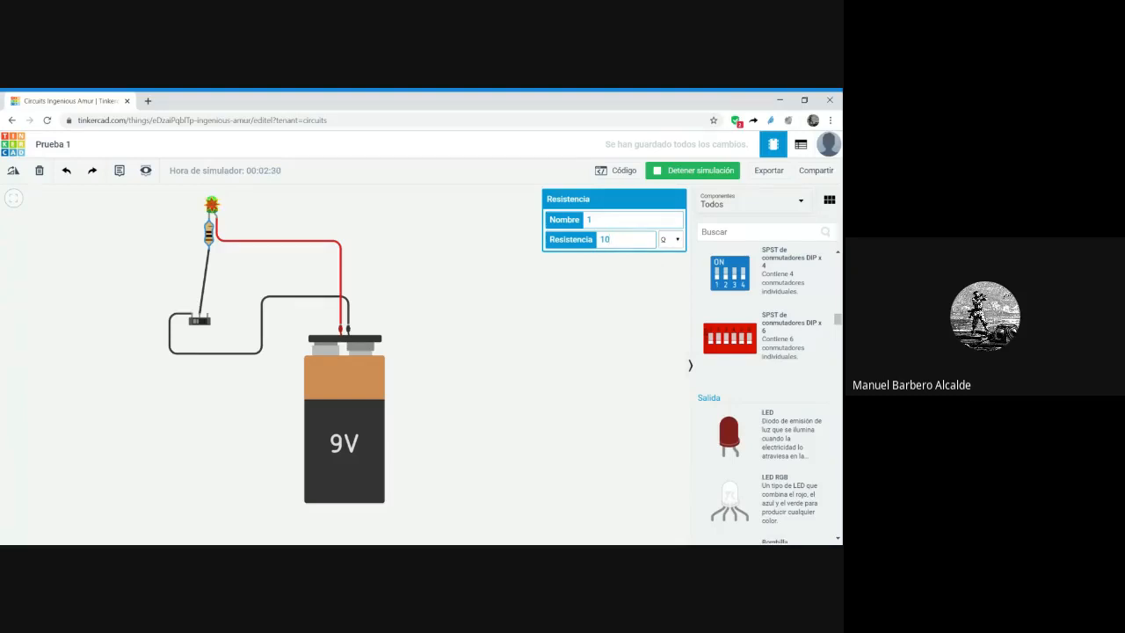
left_click(296, 338)
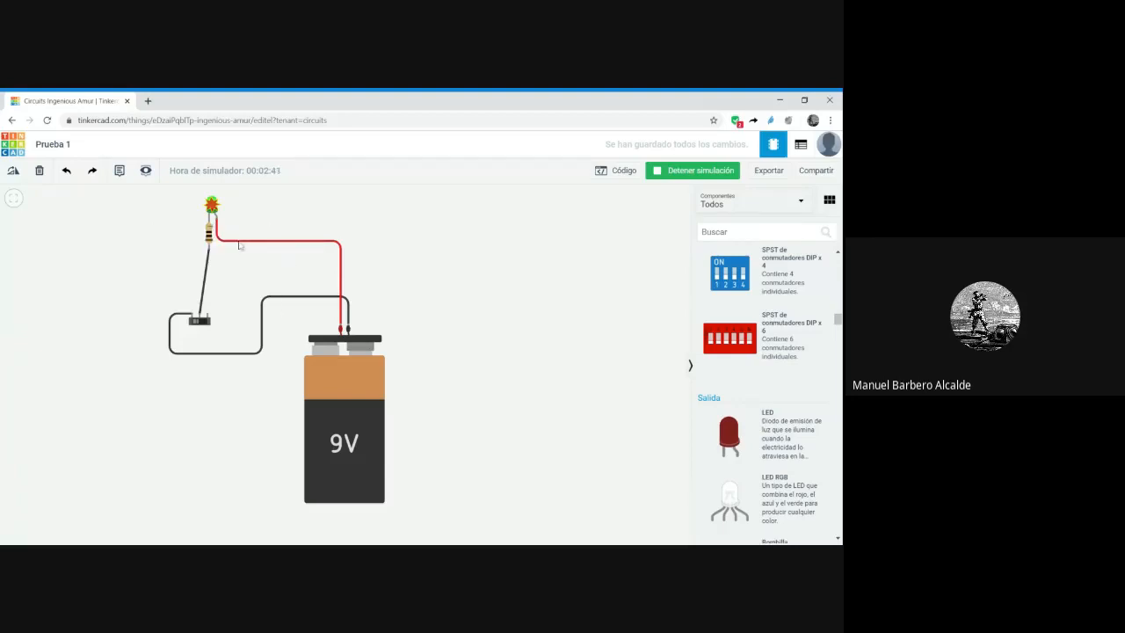
left_click(209, 235)
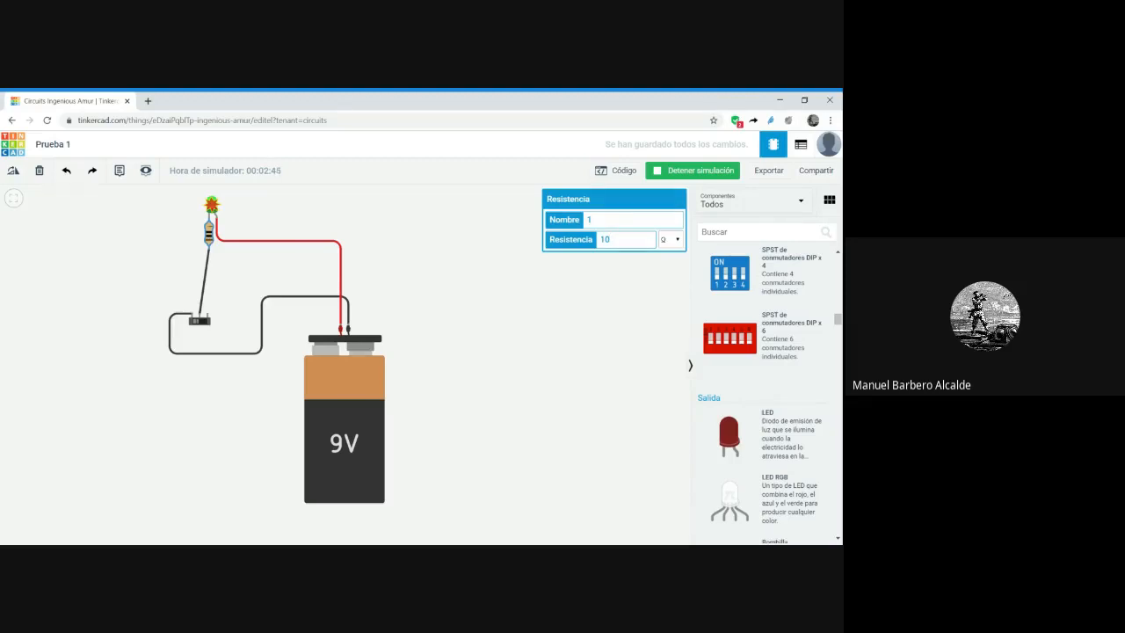
type("00")
left_click(570, 341)
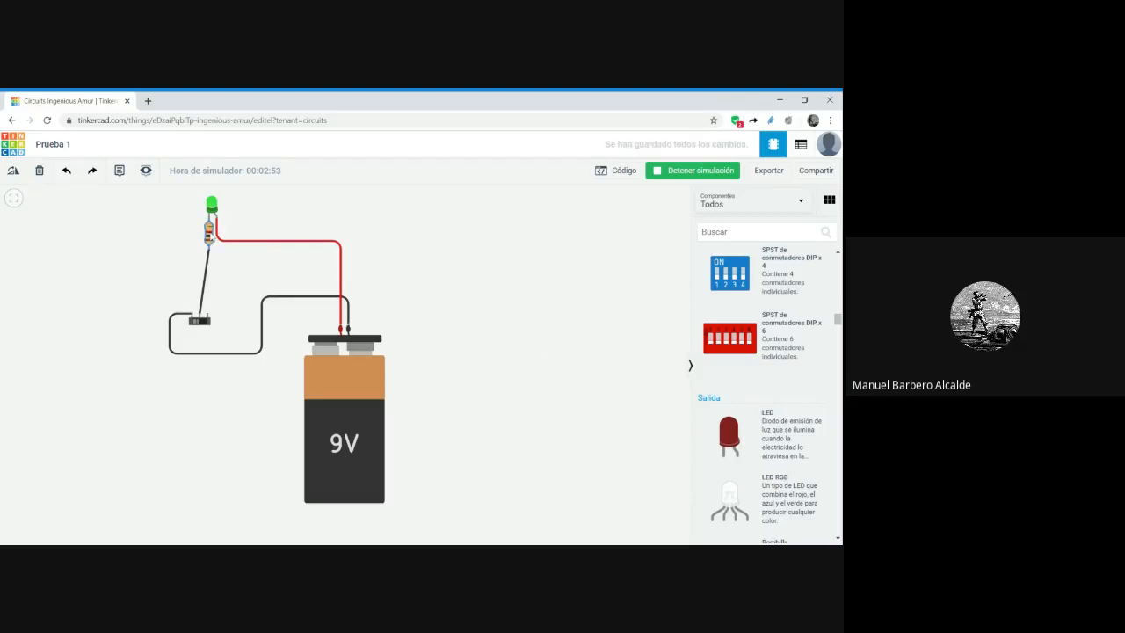
- Raise the resistor to 10000 Ω and to 100000 Ω to compare the LED's brightness
left_click(209, 232)
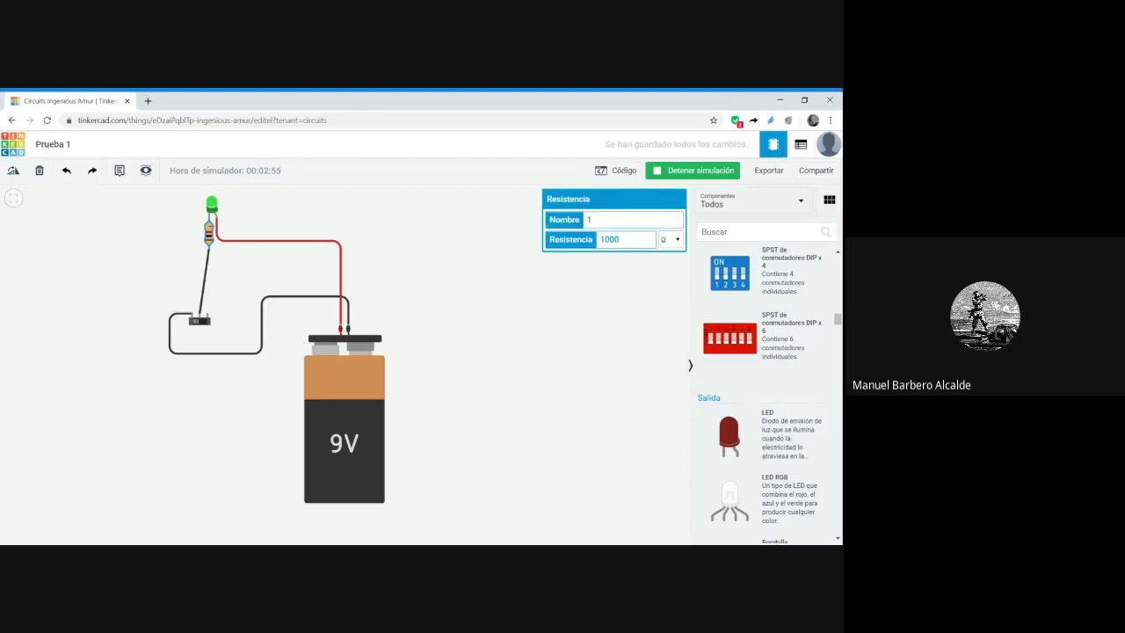
left_click(580, 350)
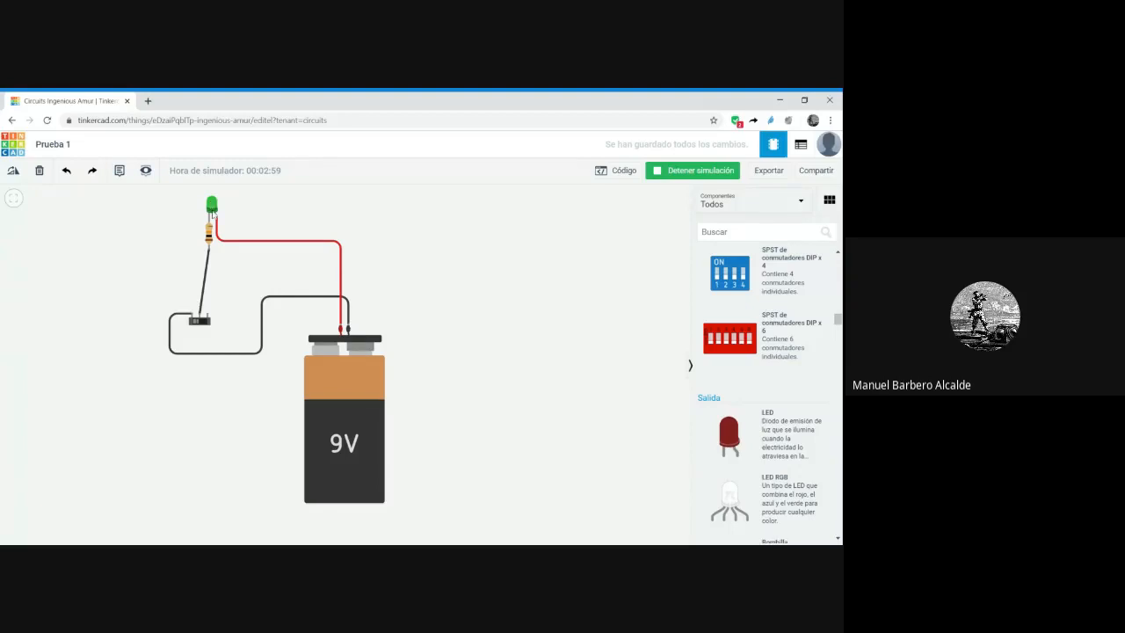
left_click(214, 238)
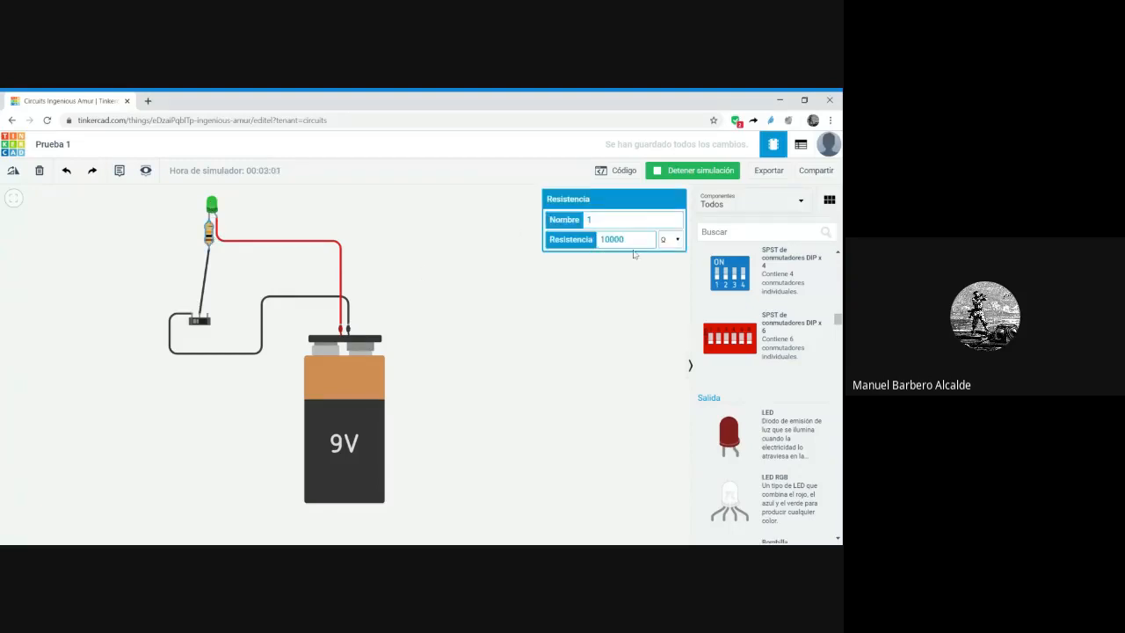
type("0")
left_click(563, 366)
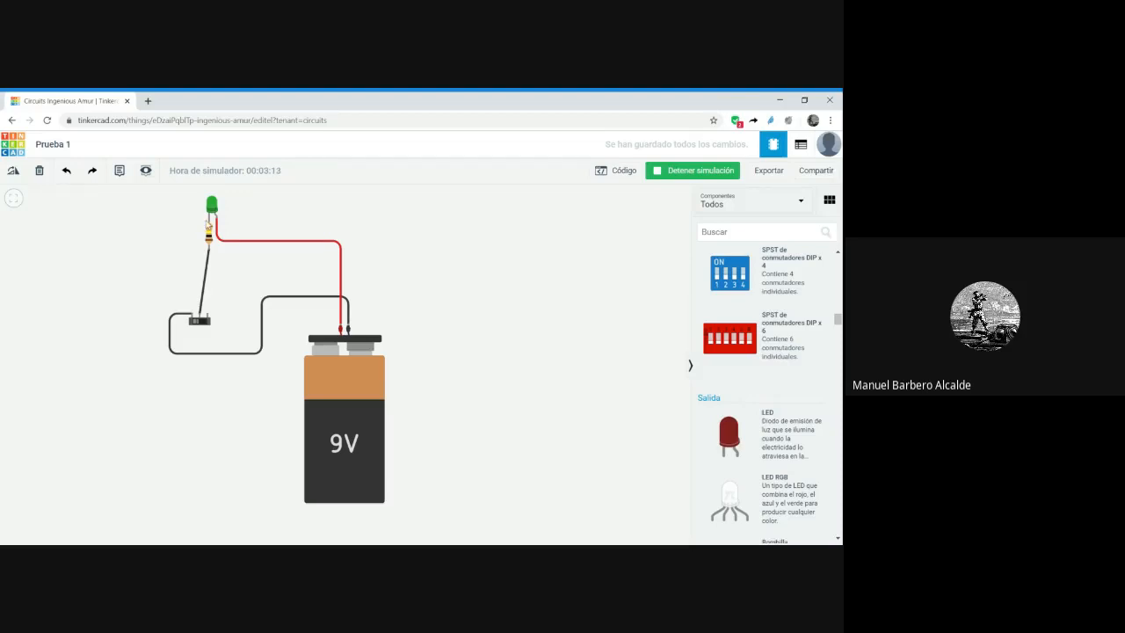
- Set the resistor back to 360 Ω and stop the simulation
left_click(210, 233)
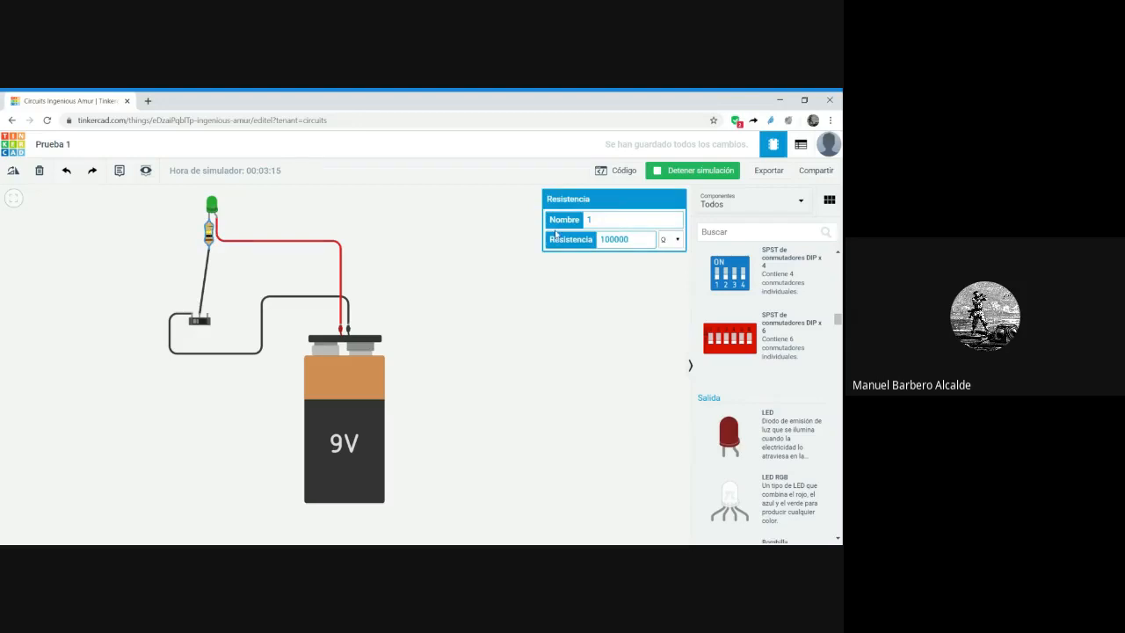
left_click(582, 240)
type("360")
left_click(615, 339)
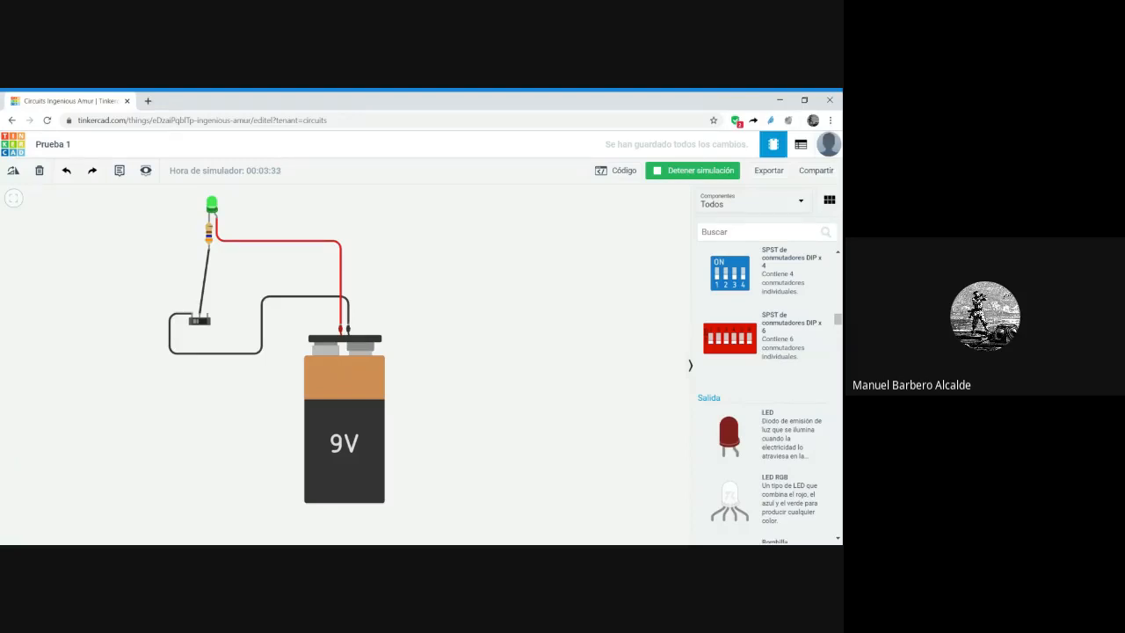
left_click(682, 172)
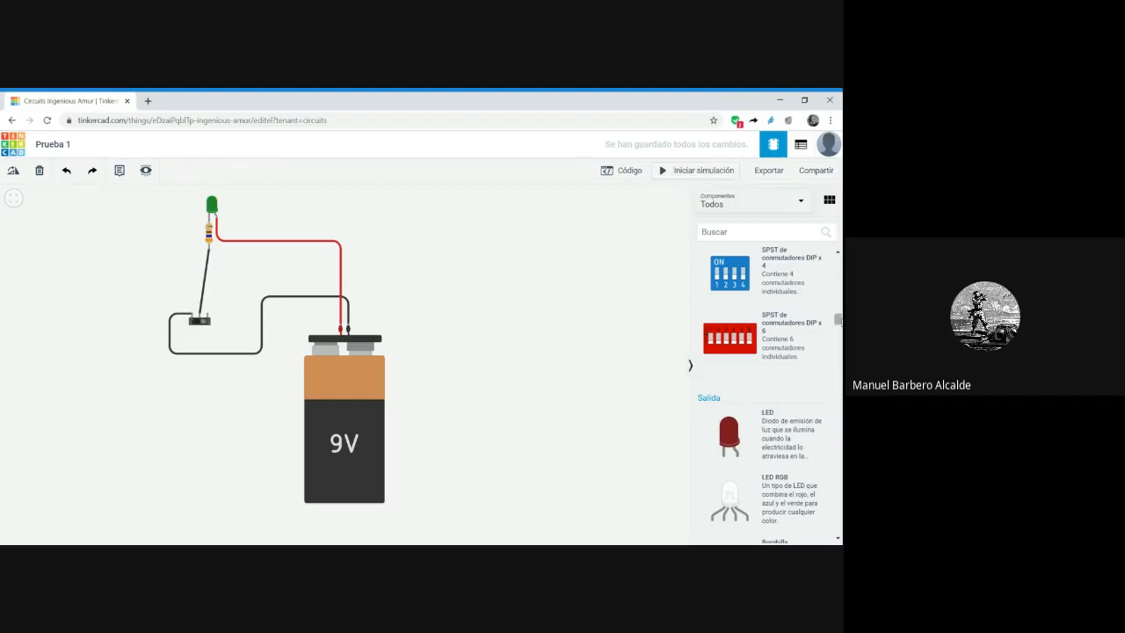
- Add a multimeter from the instruments with its mode set to Voltaje and place it beside the resistor
left_click_drag(838, 320, 837, 416)
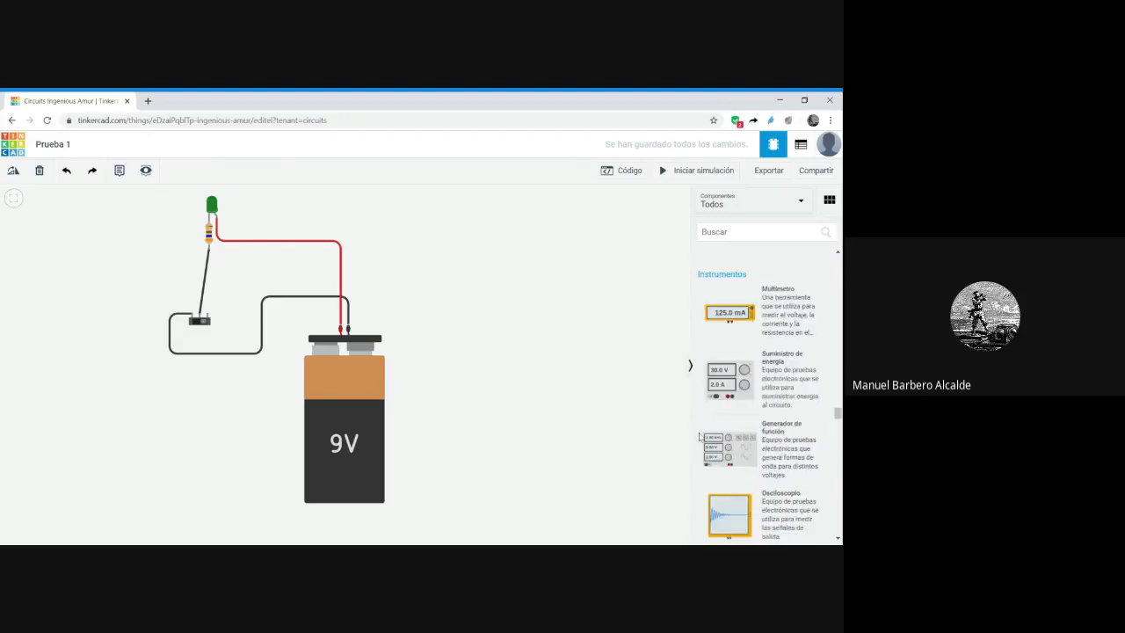
left_click_drag(728, 321, 465, 291)
left_click(551, 378)
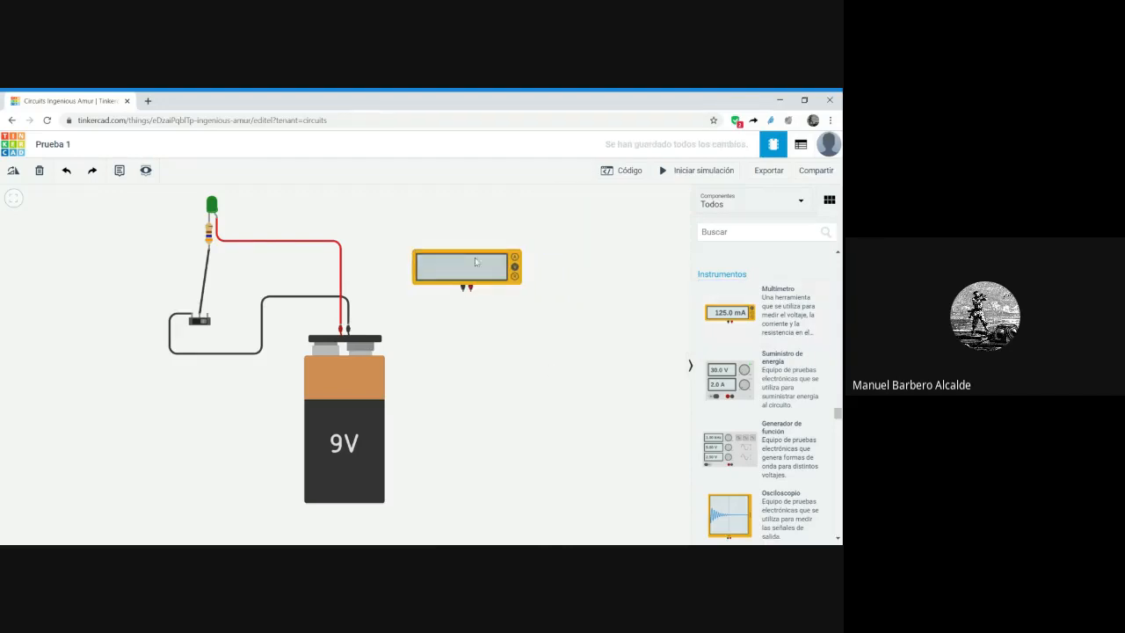
left_click(476, 262)
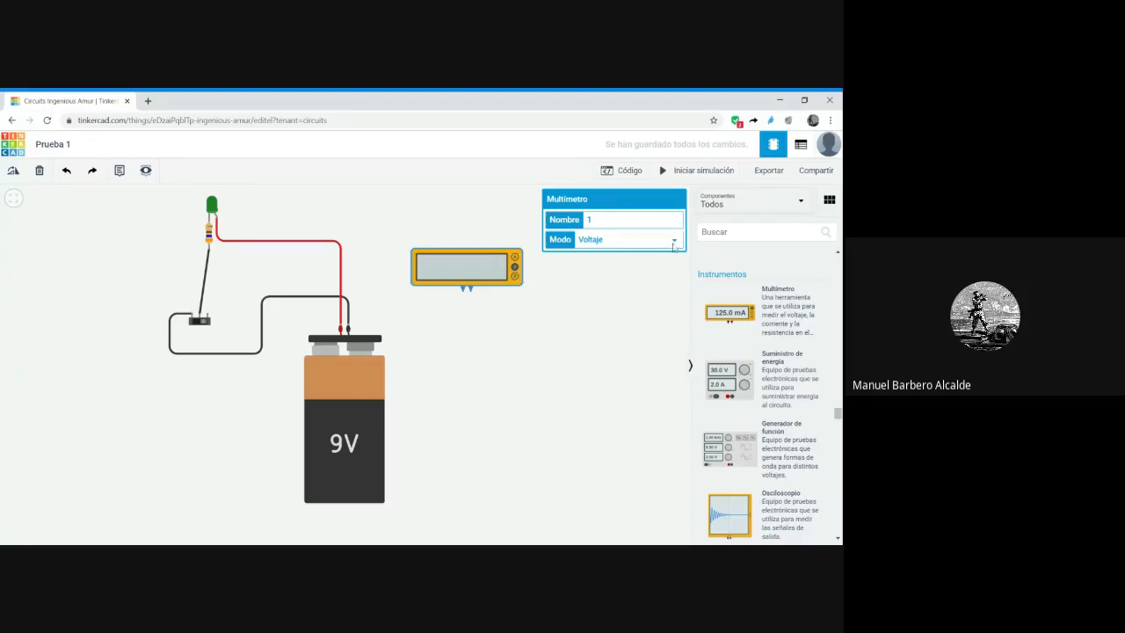
left_click(646, 256)
left_click(648, 274)
left_click(661, 254)
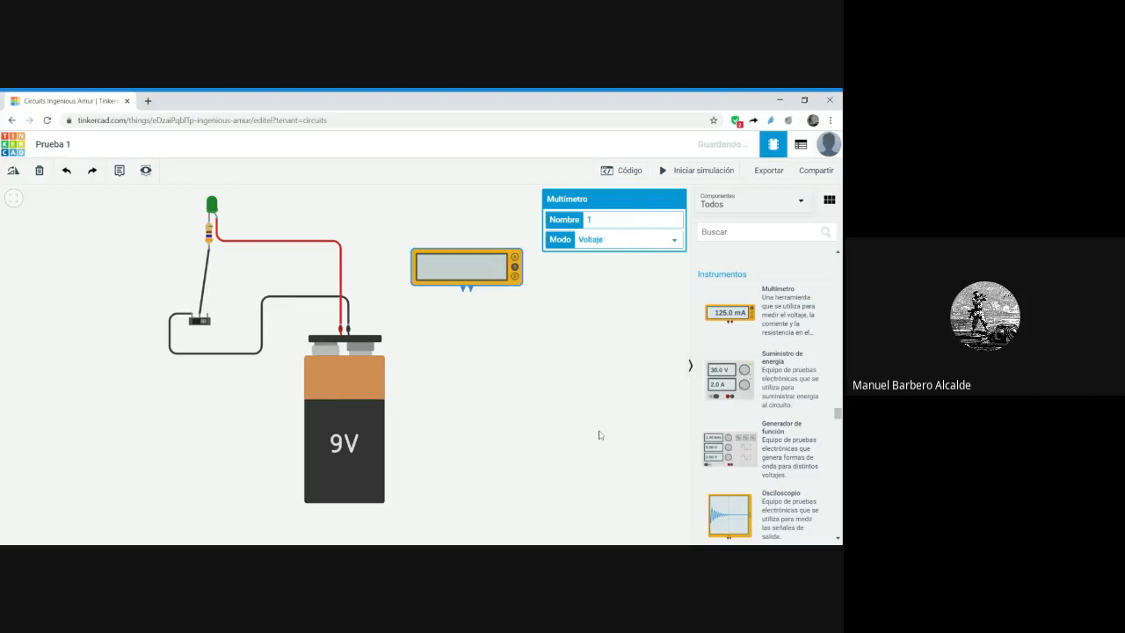
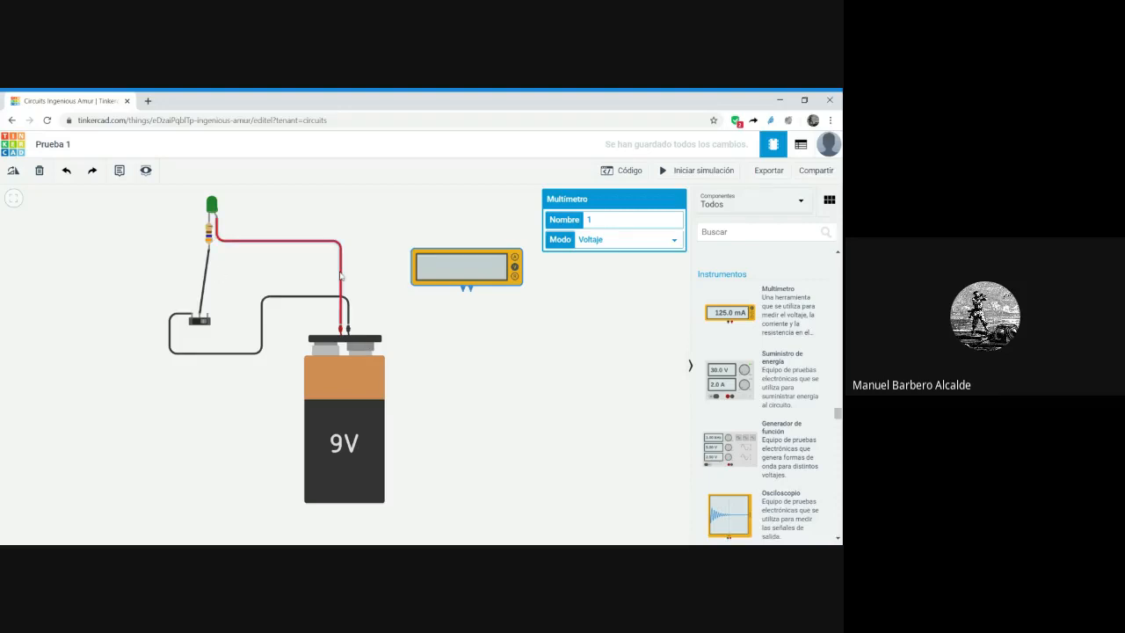
left_click_drag(491, 256, 101, 226)
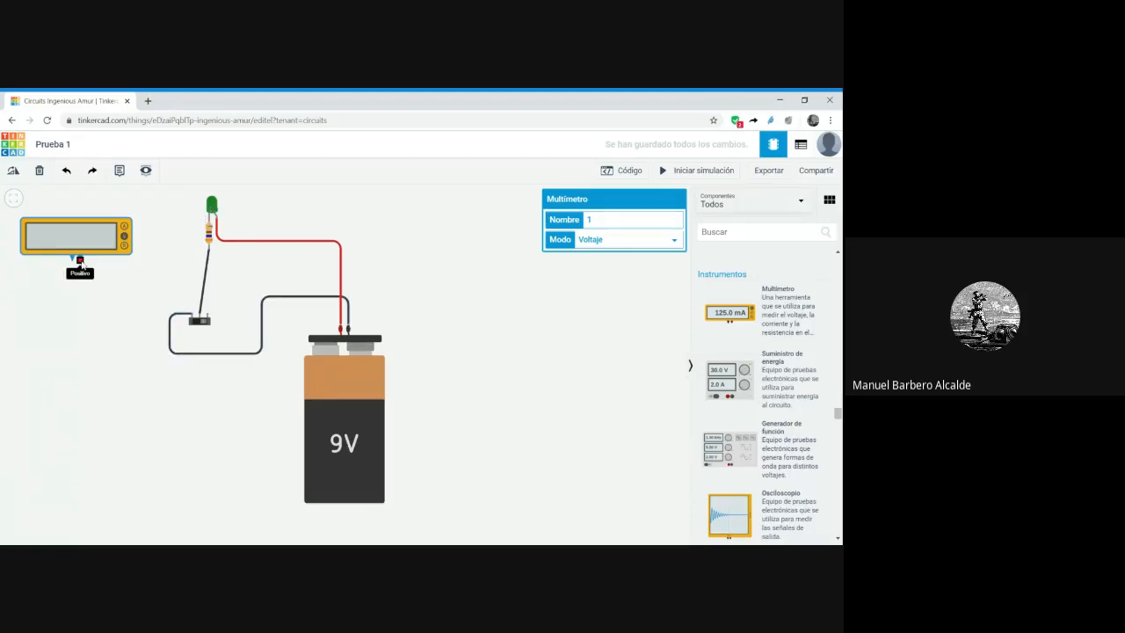
- Wire the multimeter's positive terminal to the LED's cathode at the resistor's upper end and straighten the wire's last segment
left_click(80, 262)
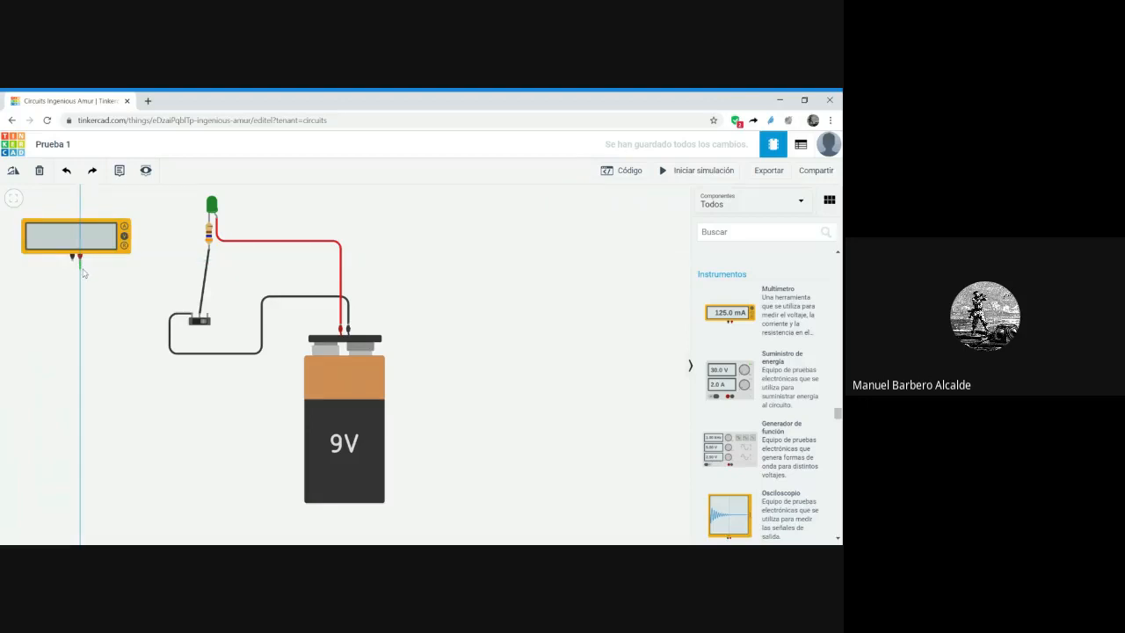
left_click(81, 267)
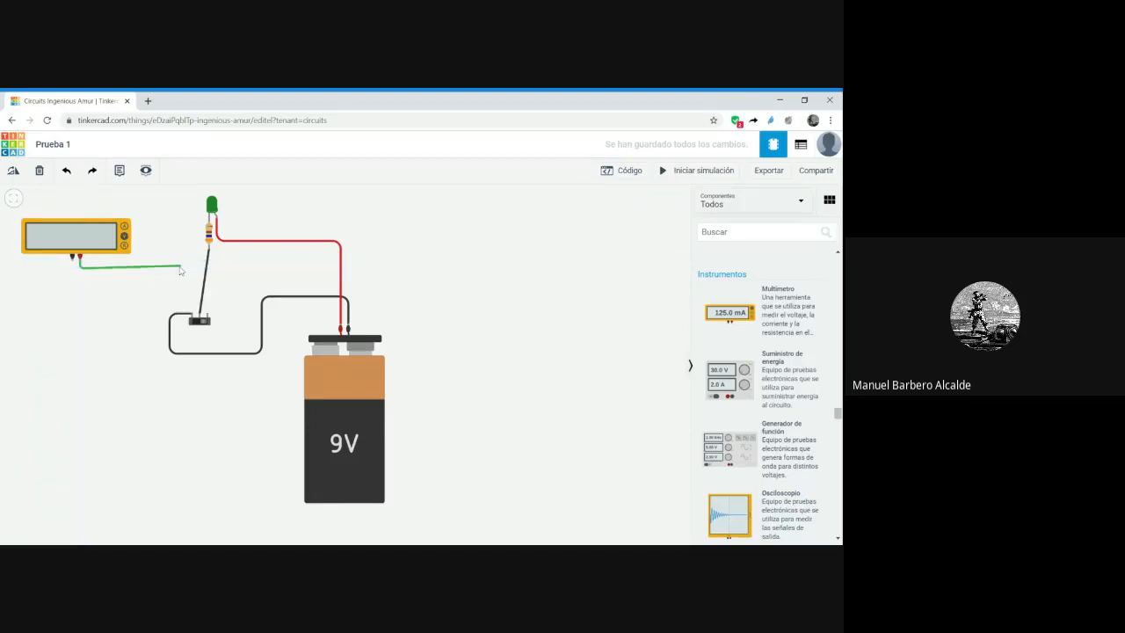
left_click(151, 267)
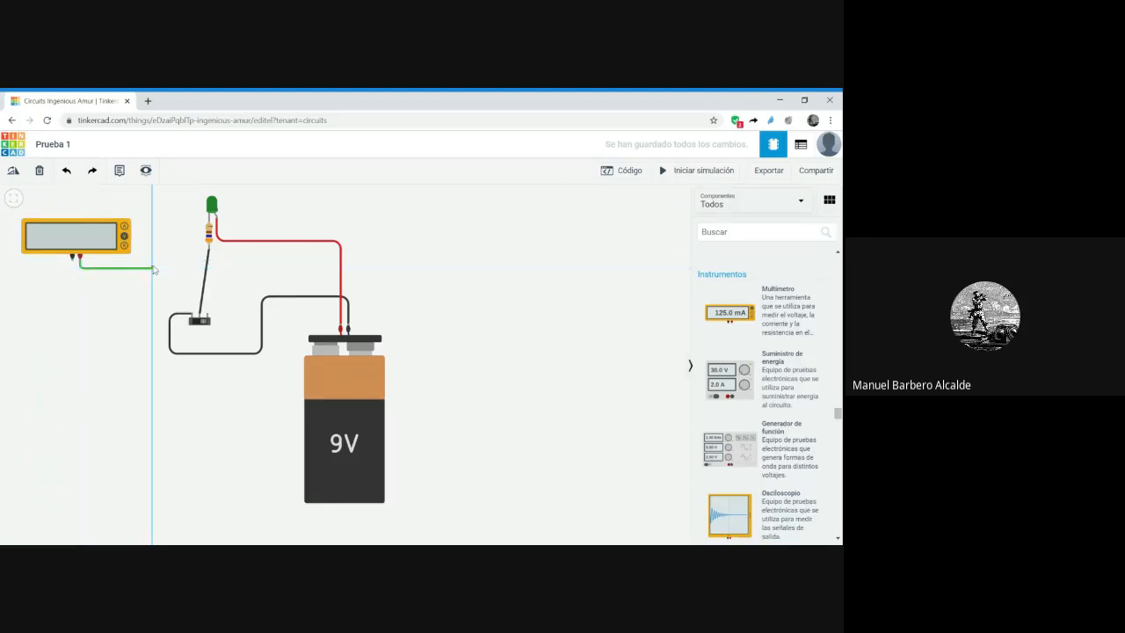
left_click(151, 220)
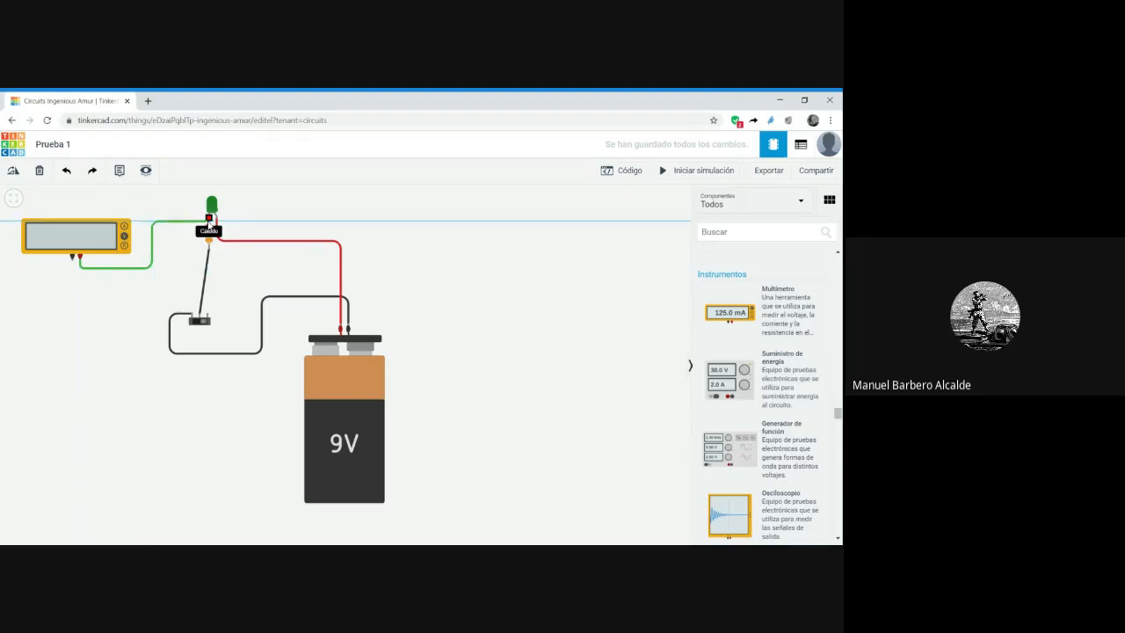
left_click(209, 220)
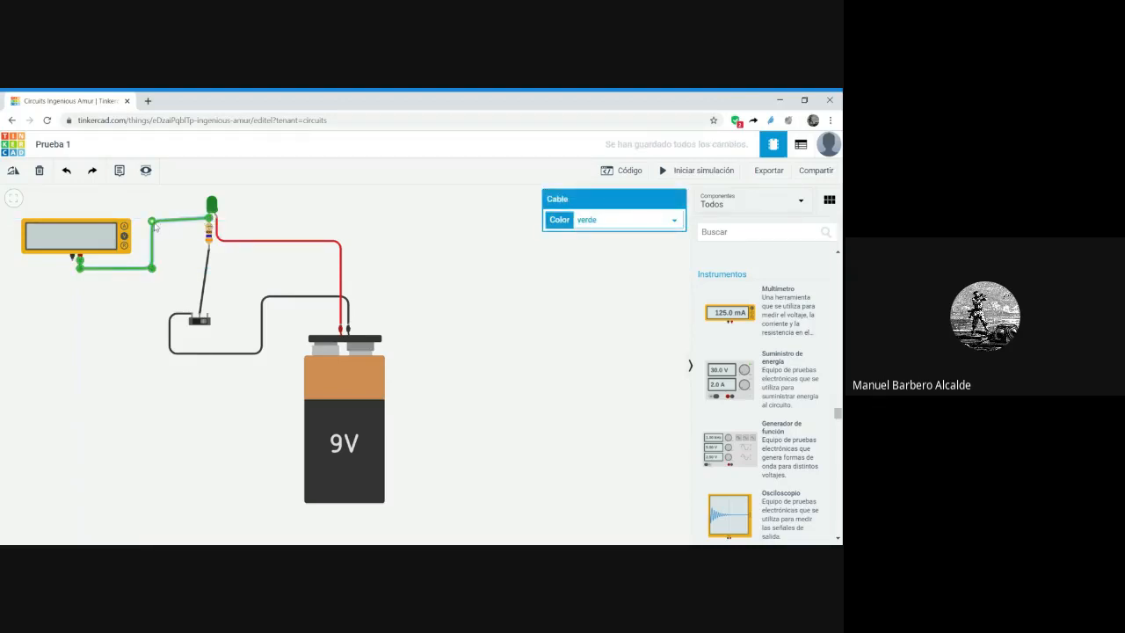
left_click_drag(152, 225, 152, 221)
left_click(165, 235)
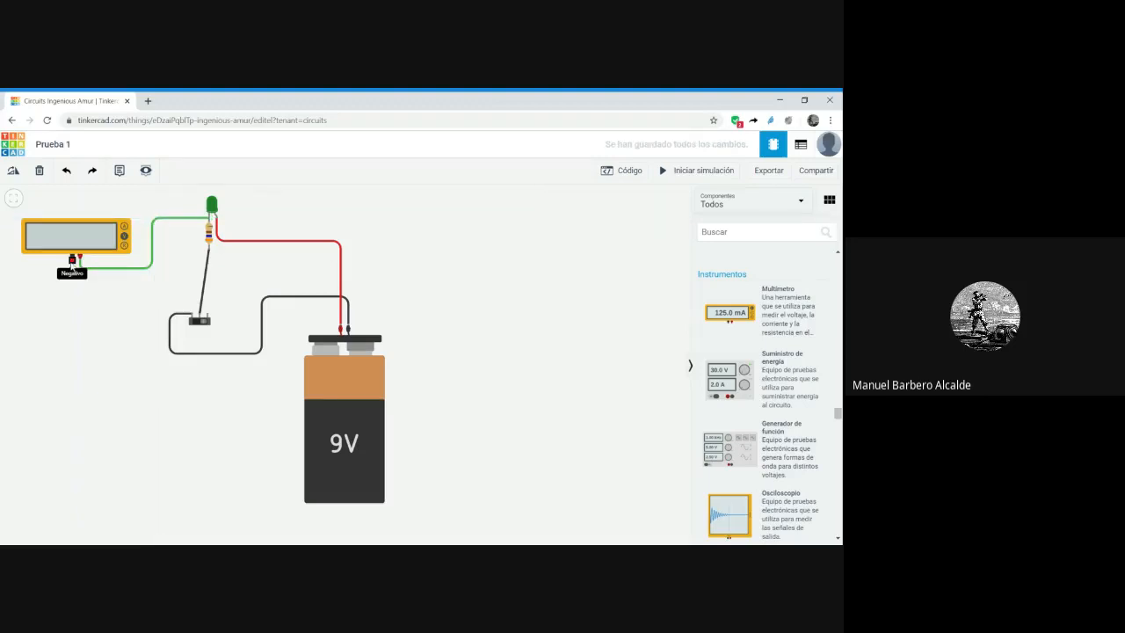
- Wire the same multimeter's negative terminal to the resistor's lower end, with the wire routed at right angles
left_click(72, 262)
left_click(73, 284)
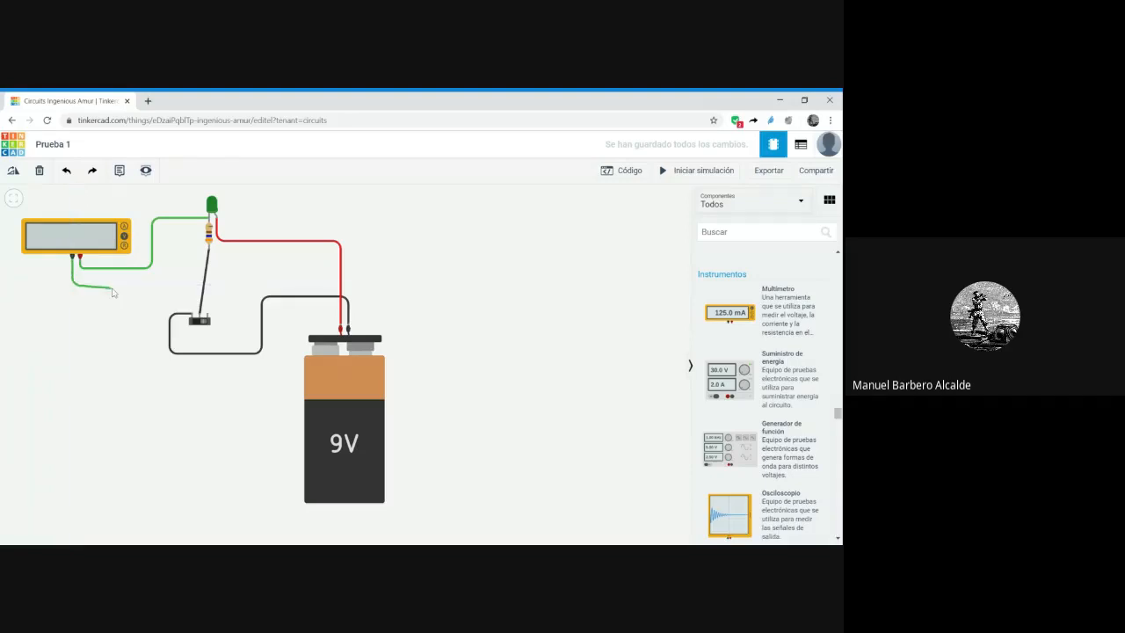
left_click(182, 284)
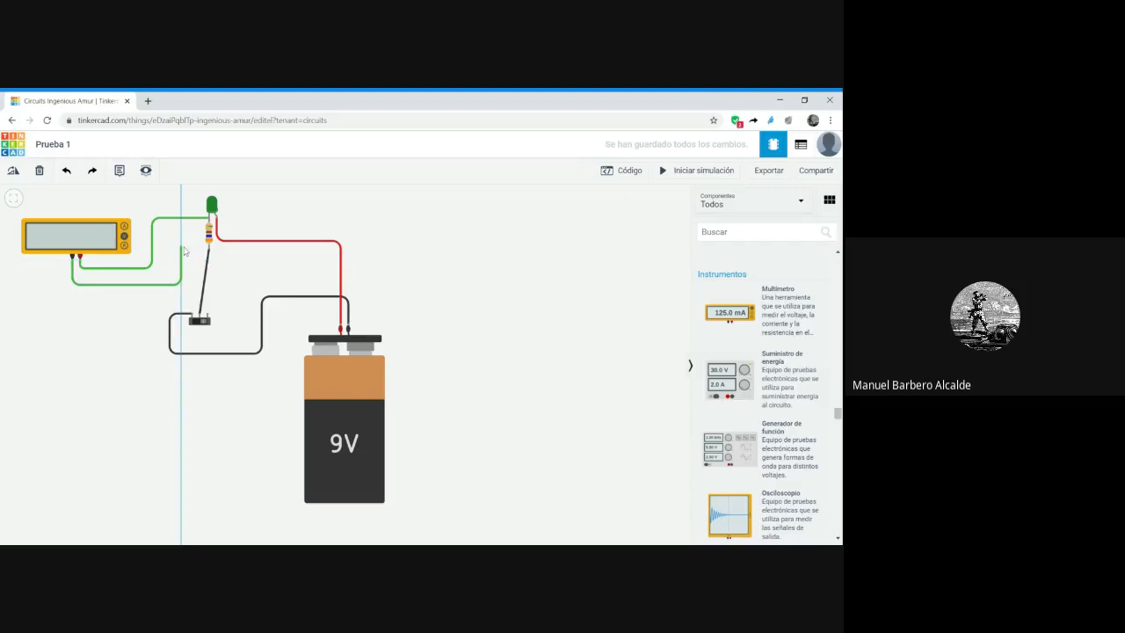
left_click(182, 251)
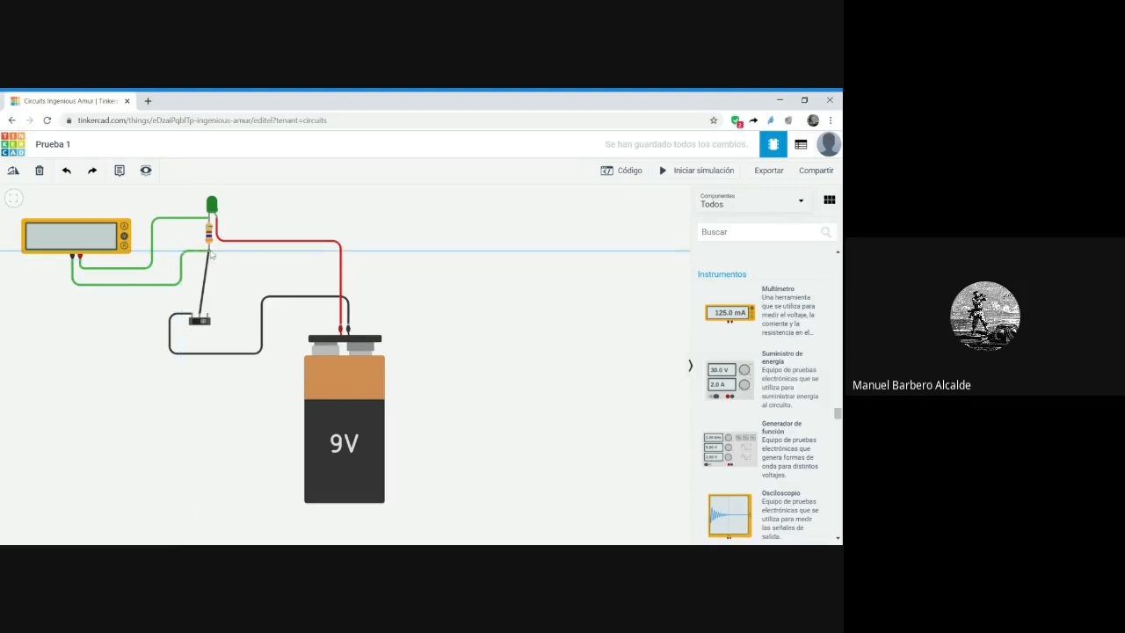
left_click(209, 251)
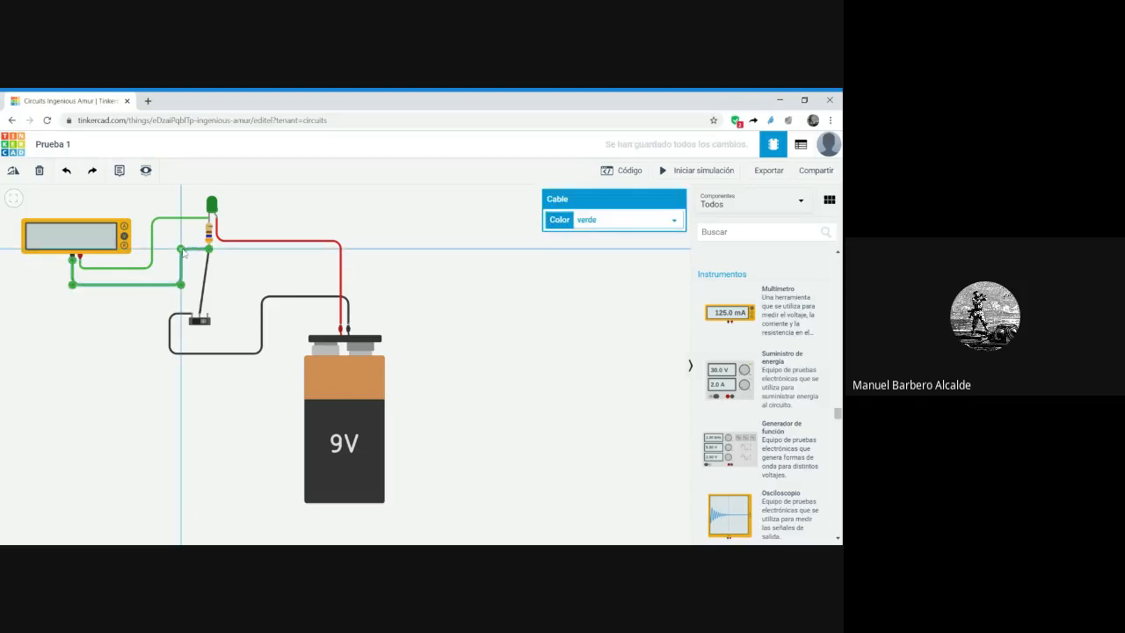
left_click(129, 322)
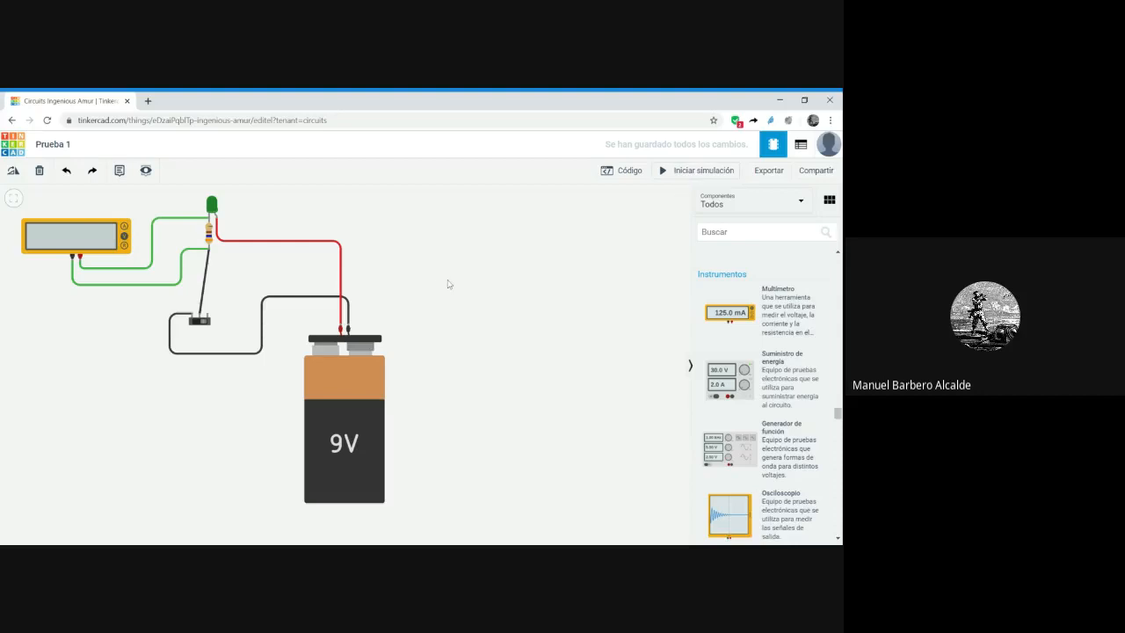
- Place a second multimeter in Voltaje mode above the battery and wire its negative terminal to the LED's cathode
left_click_drag(731, 316, 430, 235)
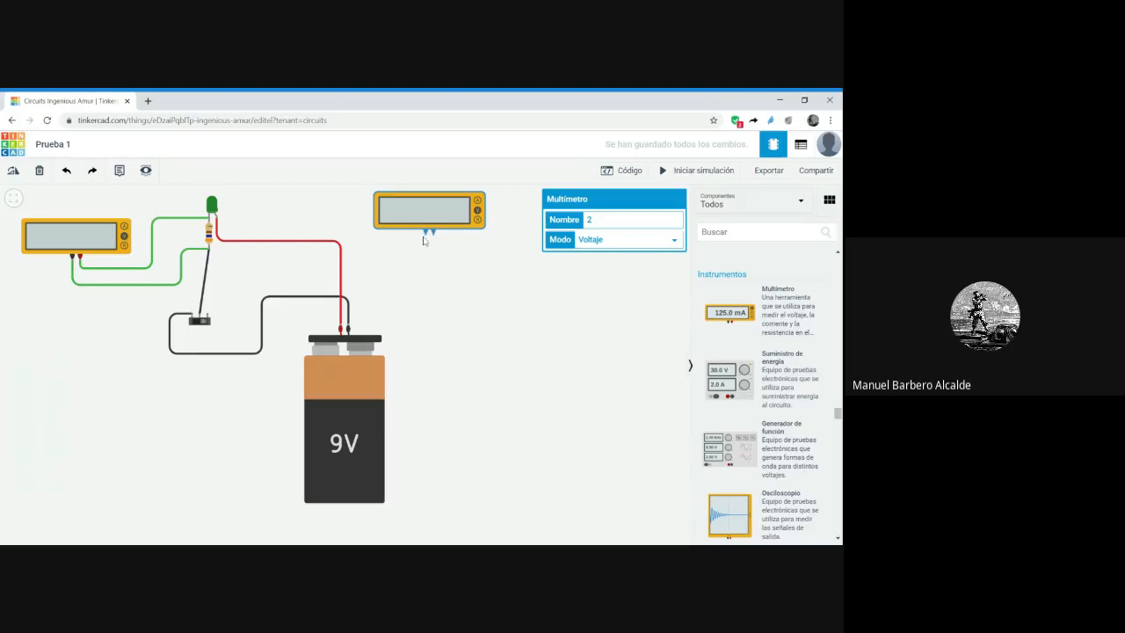
left_click(425, 231)
left_click(425, 246)
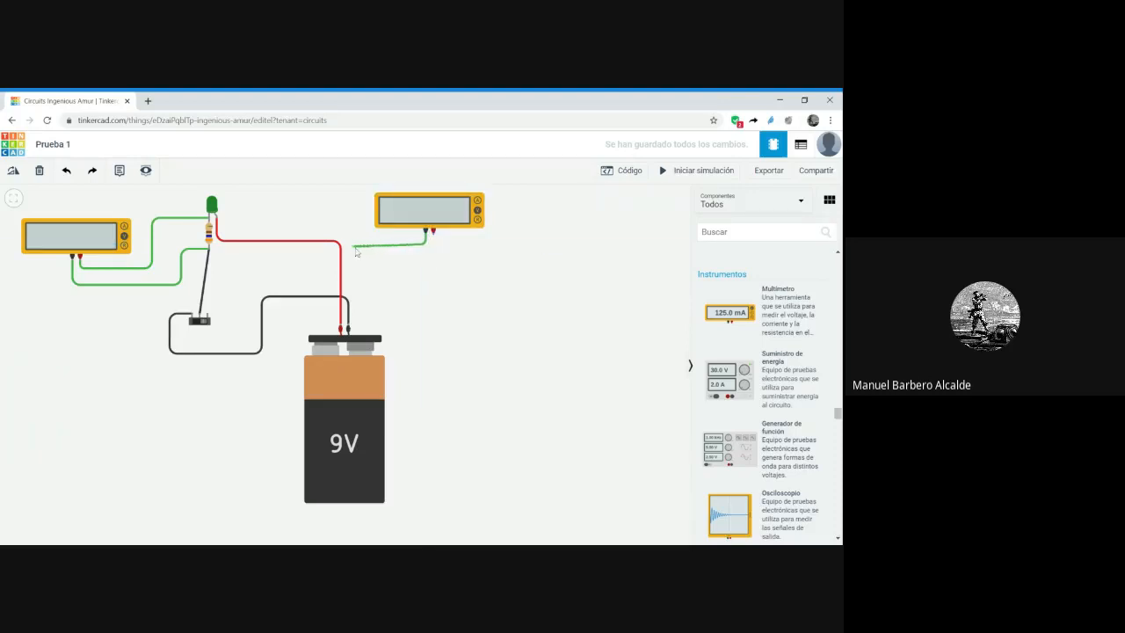
left_click(352, 244)
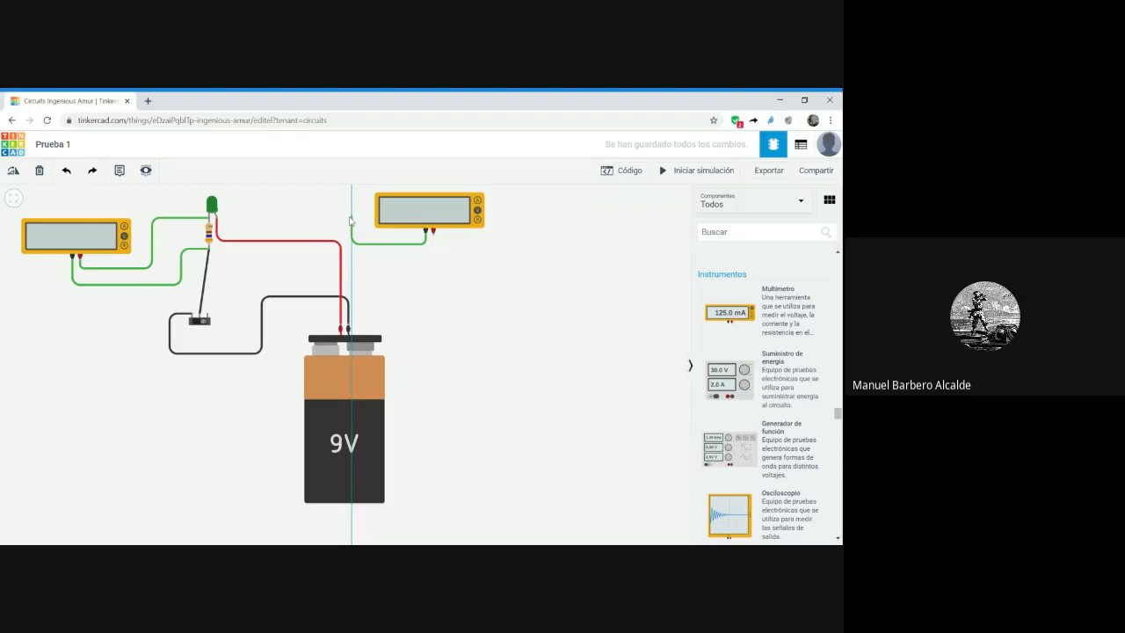
left_click(352, 217)
left_click(213, 218)
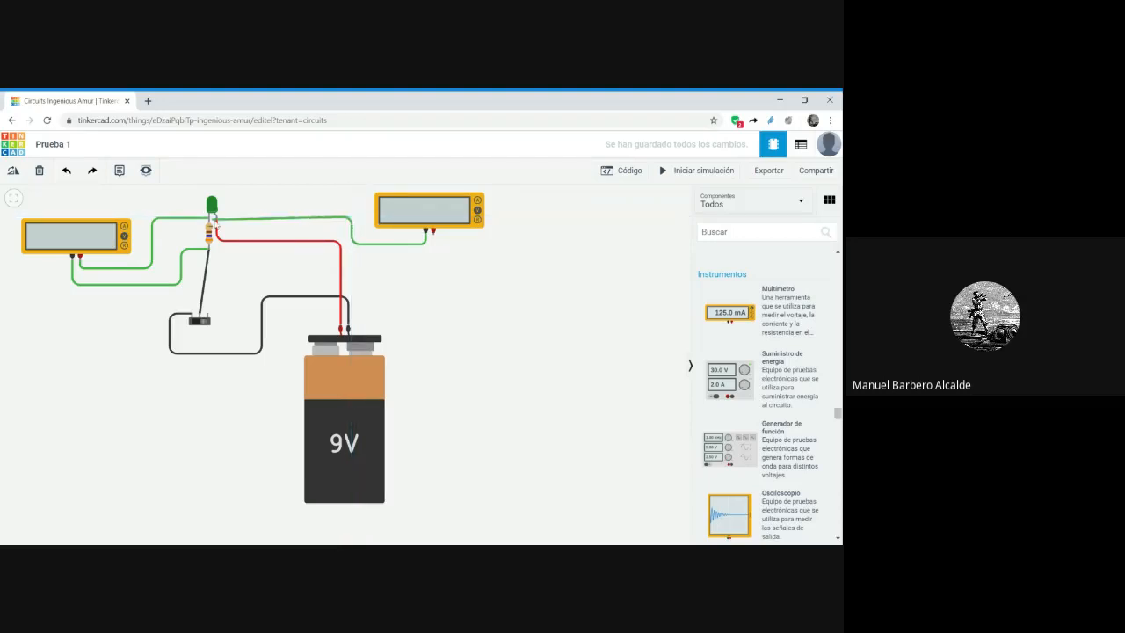
left_click(209, 218)
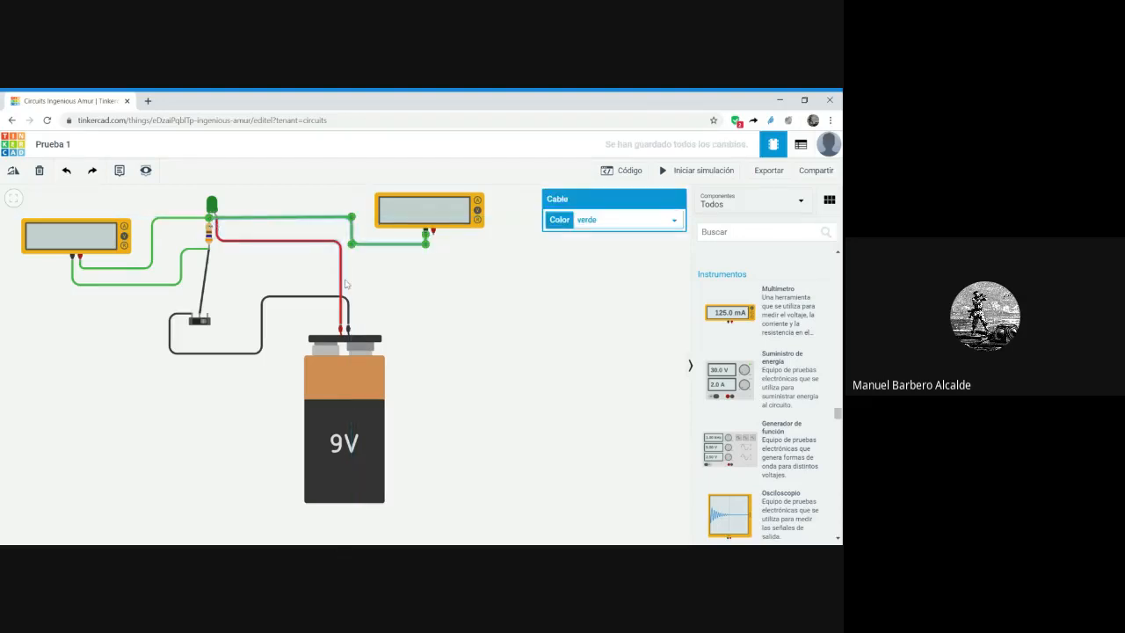
left_click(427, 294)
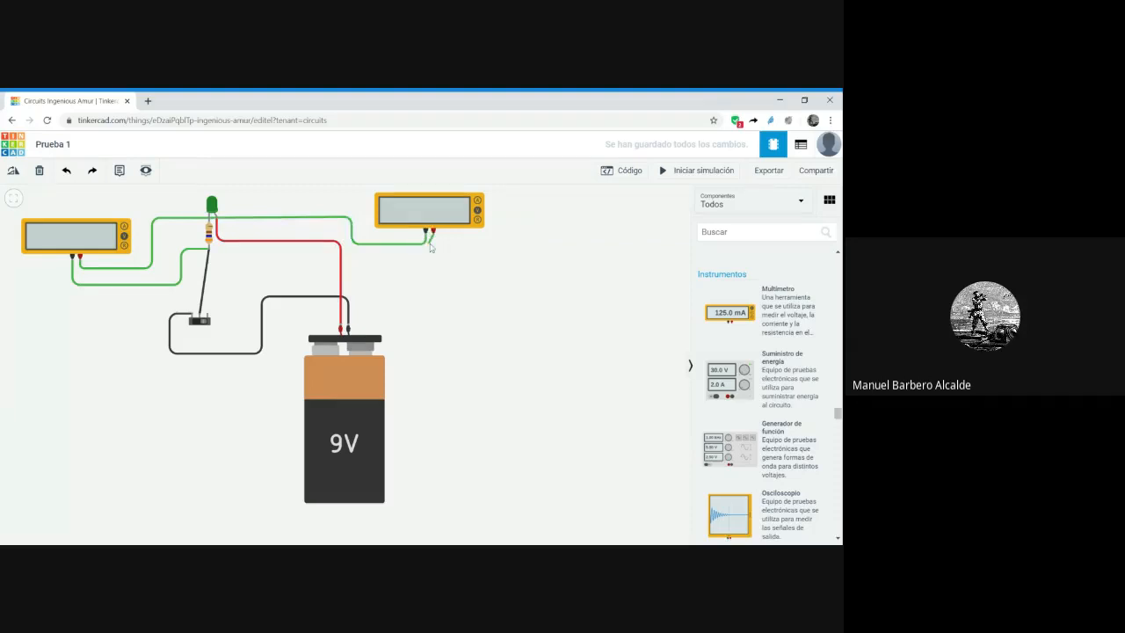
- Wire the second multimeter's positive terminal to the LED's anode and straighten the wire's last segment
left_click(433, 260)
left_click(253, 259)
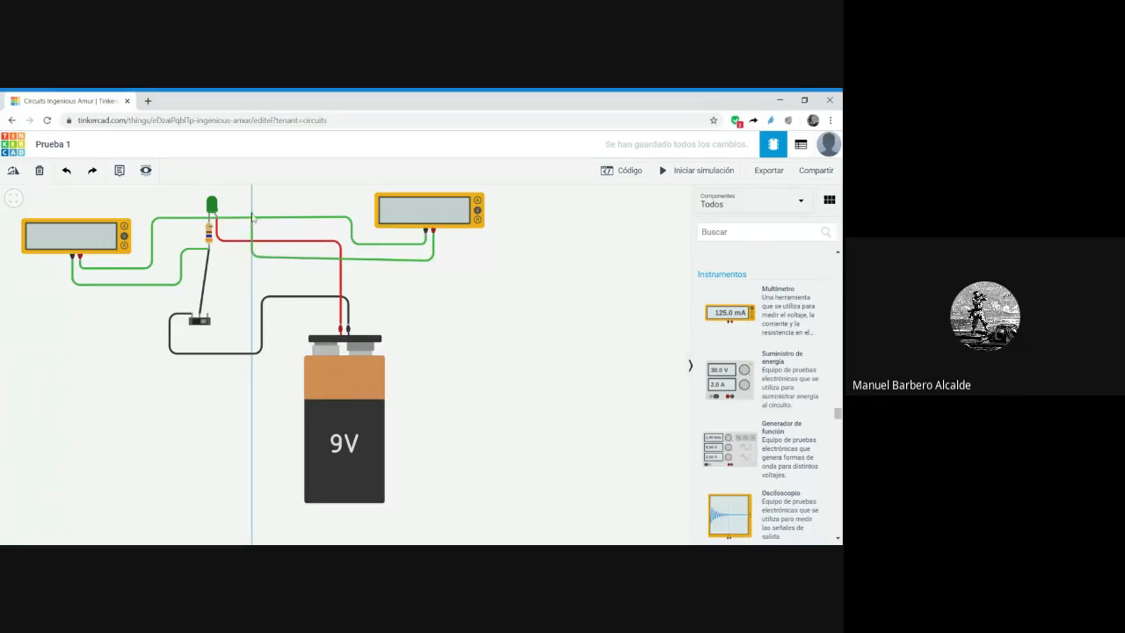
left_click(252, 214)
left_click(216, 216)
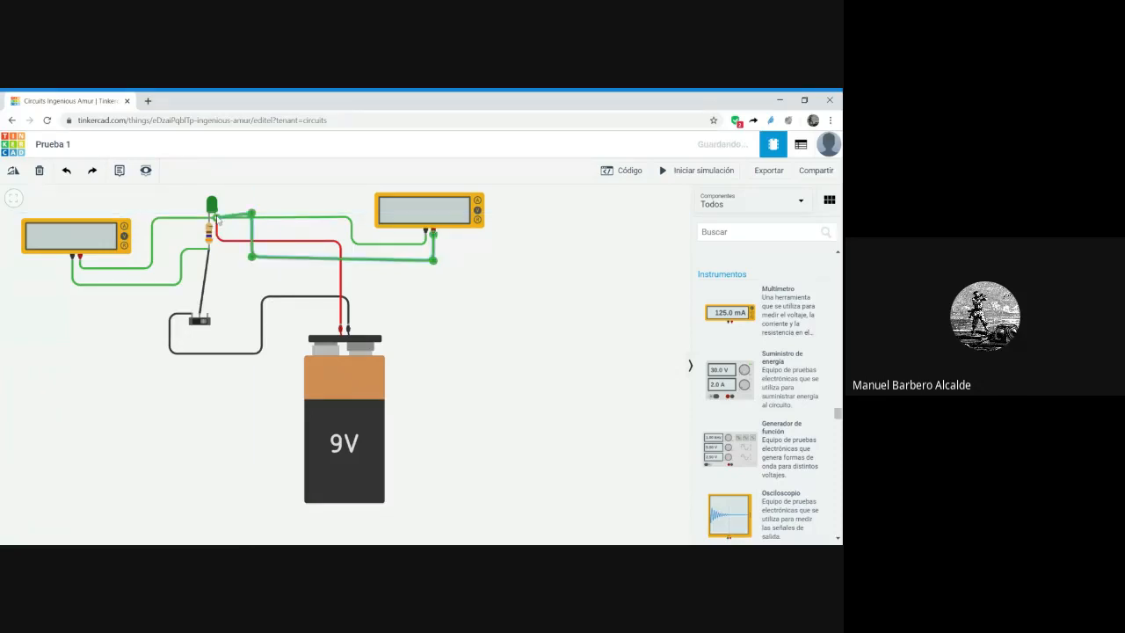
left_click_drag(253, 213, 253, 218)
left_click(272, 208)
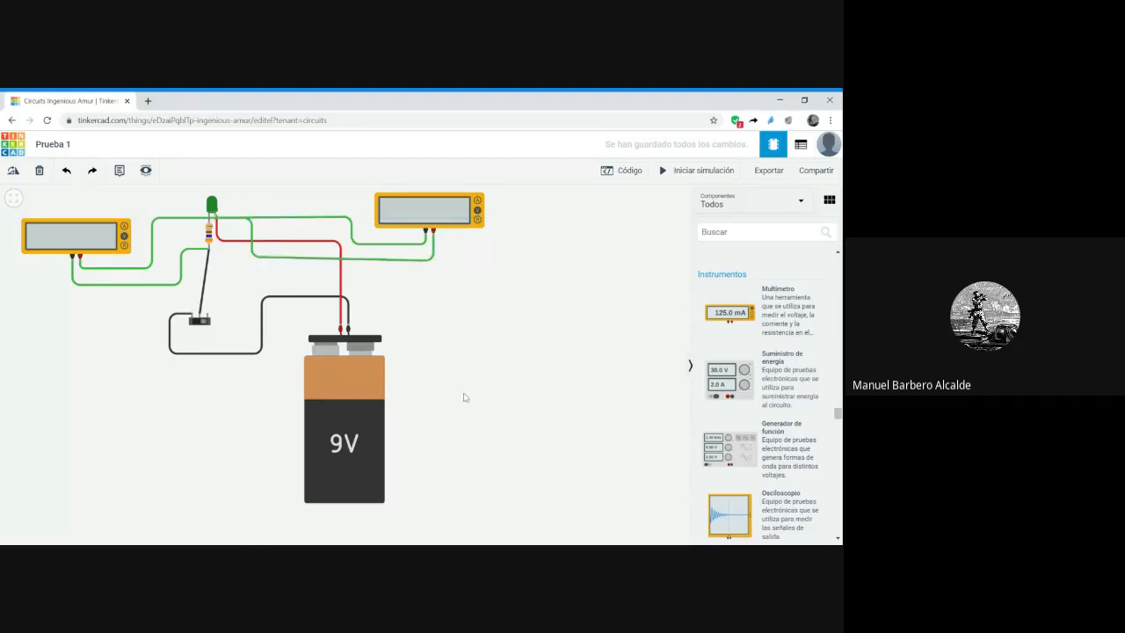
- Change the color of the second multimeter's positive wire to rojo
left_click(433, 260)
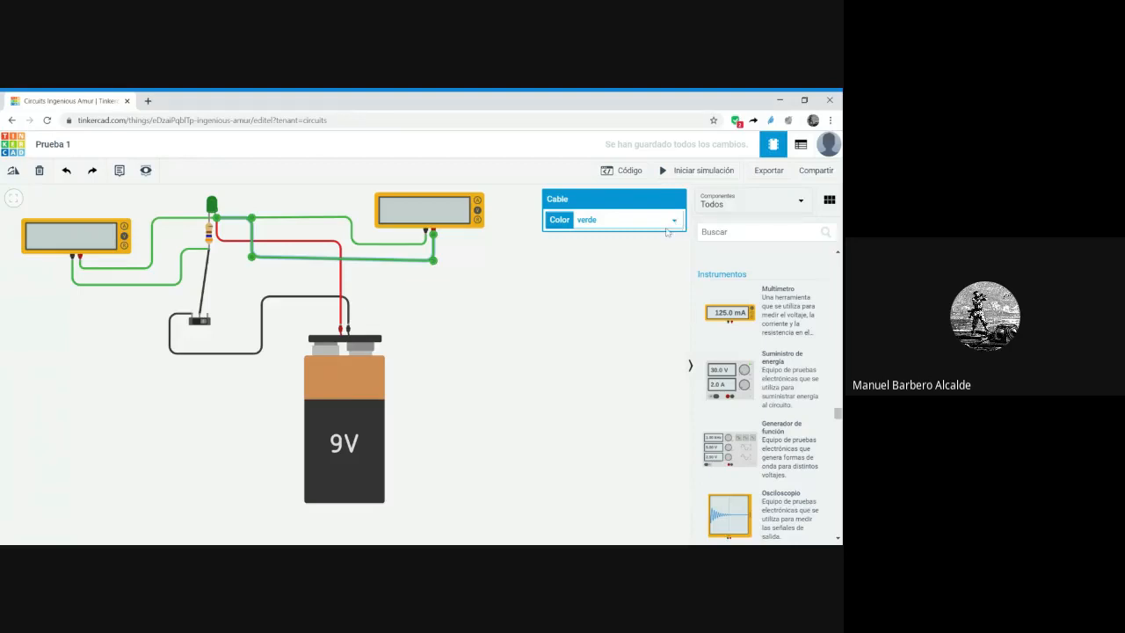
left_click(645, 246)
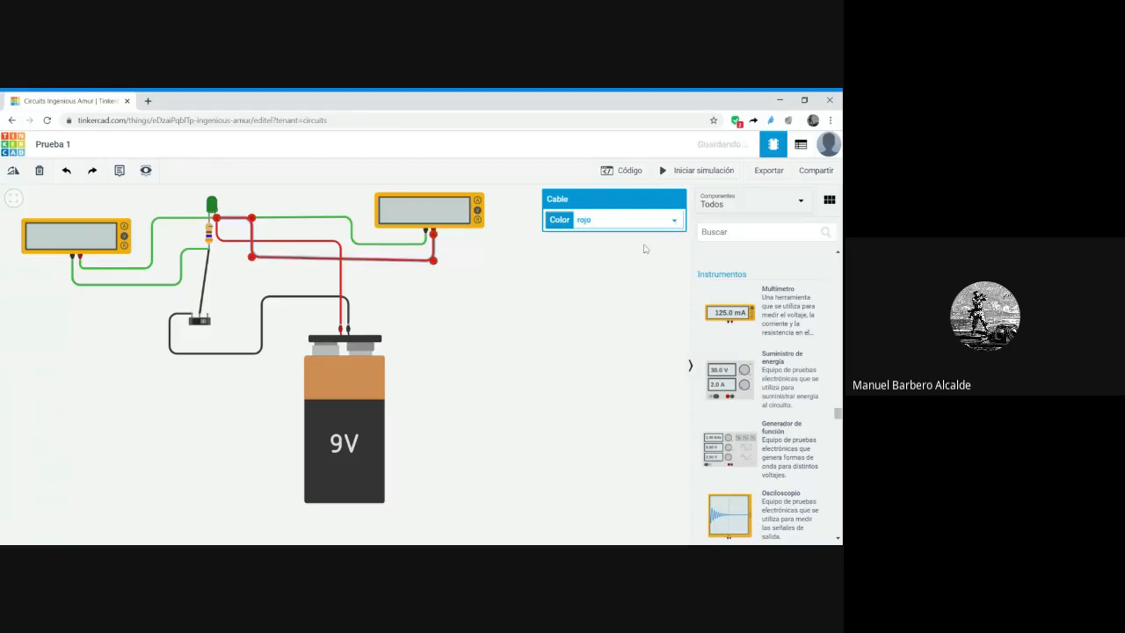
left_click(415, 247)
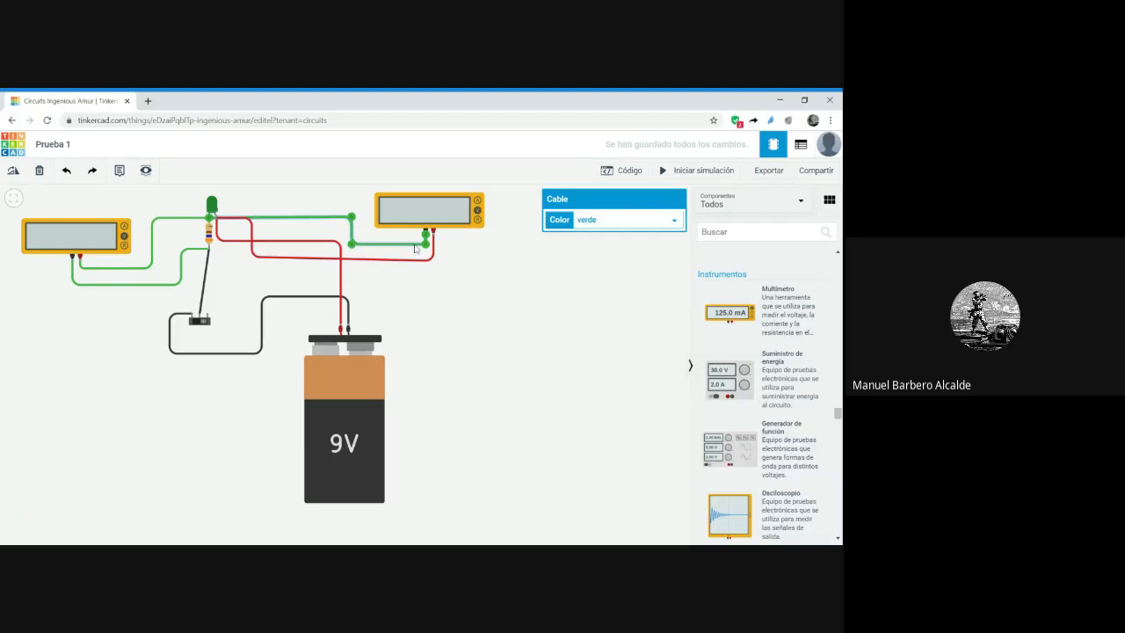
left_click(481, 310)
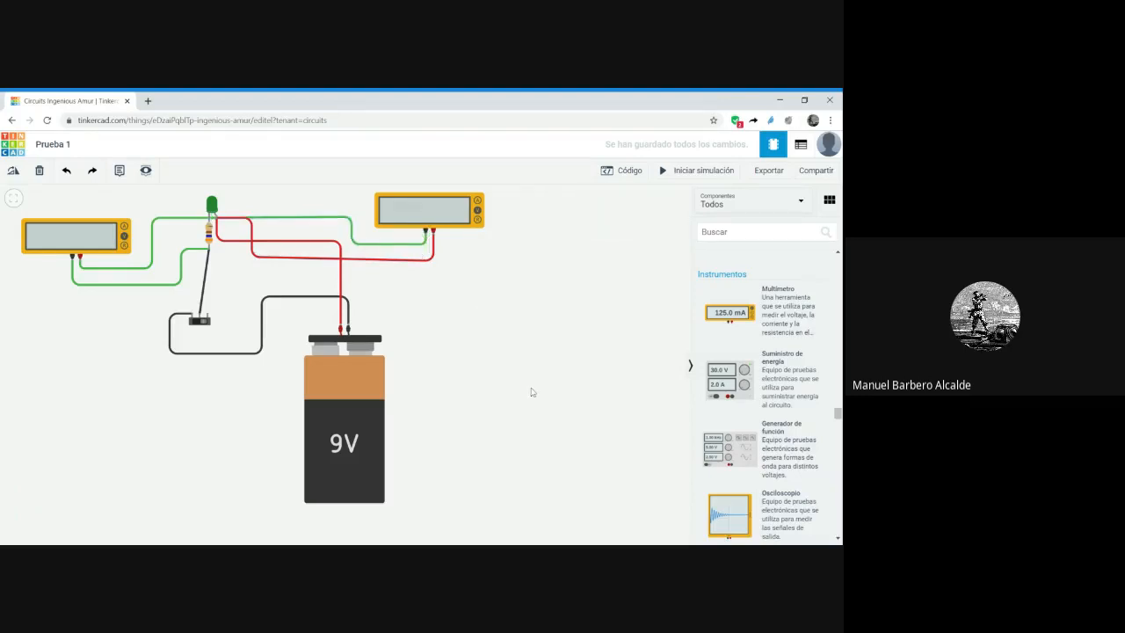
- Run the simulation, toggle the slide switch to light the LED, read both multimeters' voltages, and stop the simulation
left_click(700, 172)
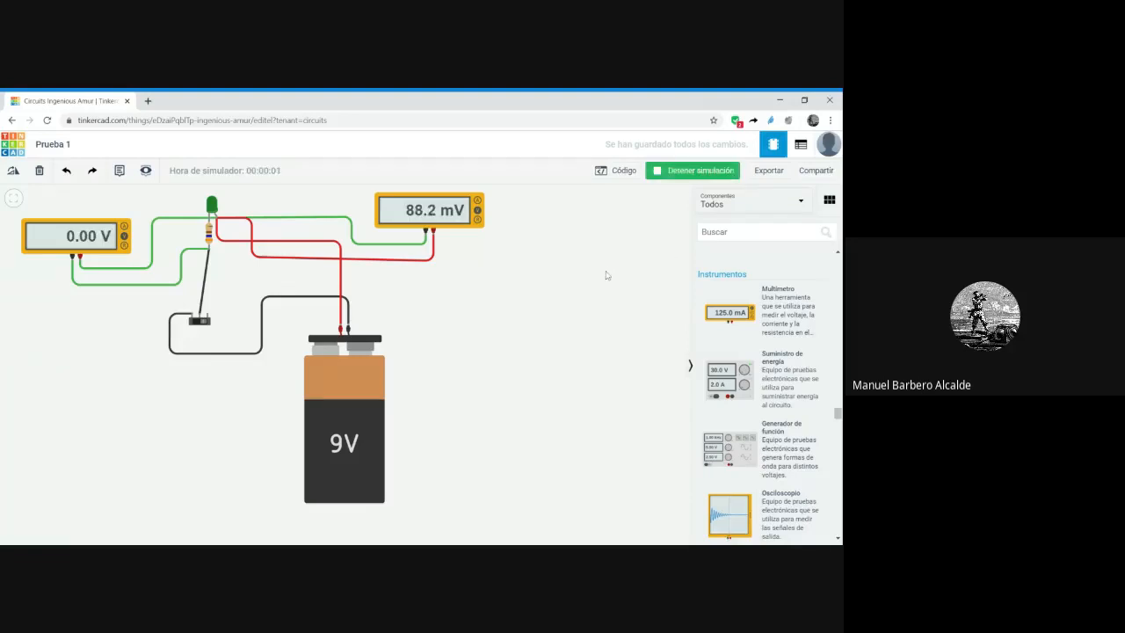
left_click(202, 321)
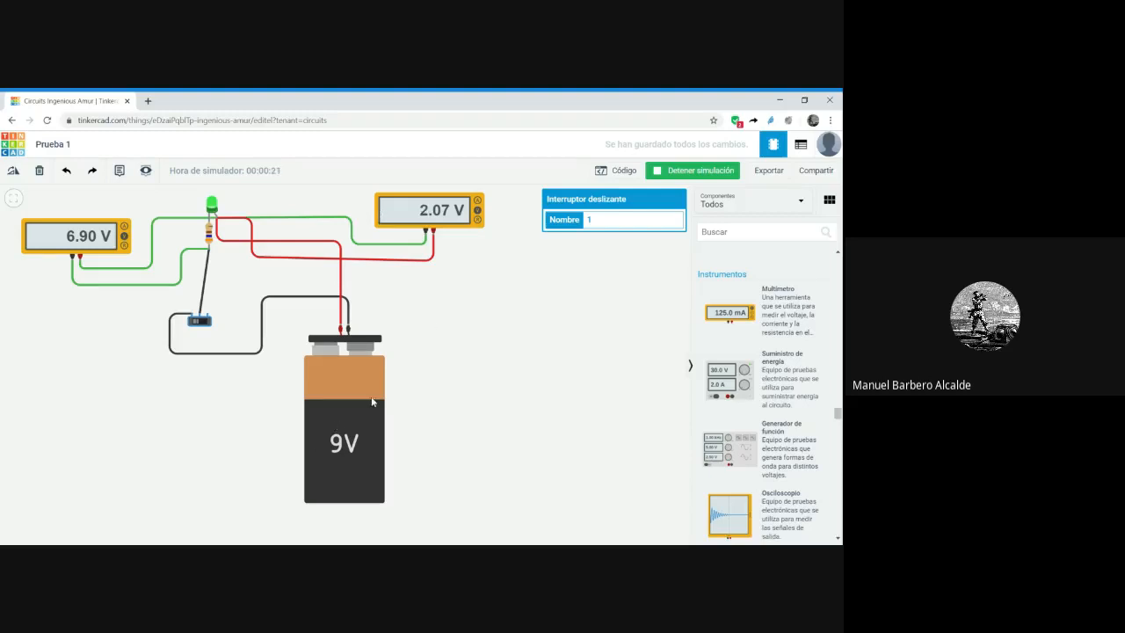
left_click(533, 375)
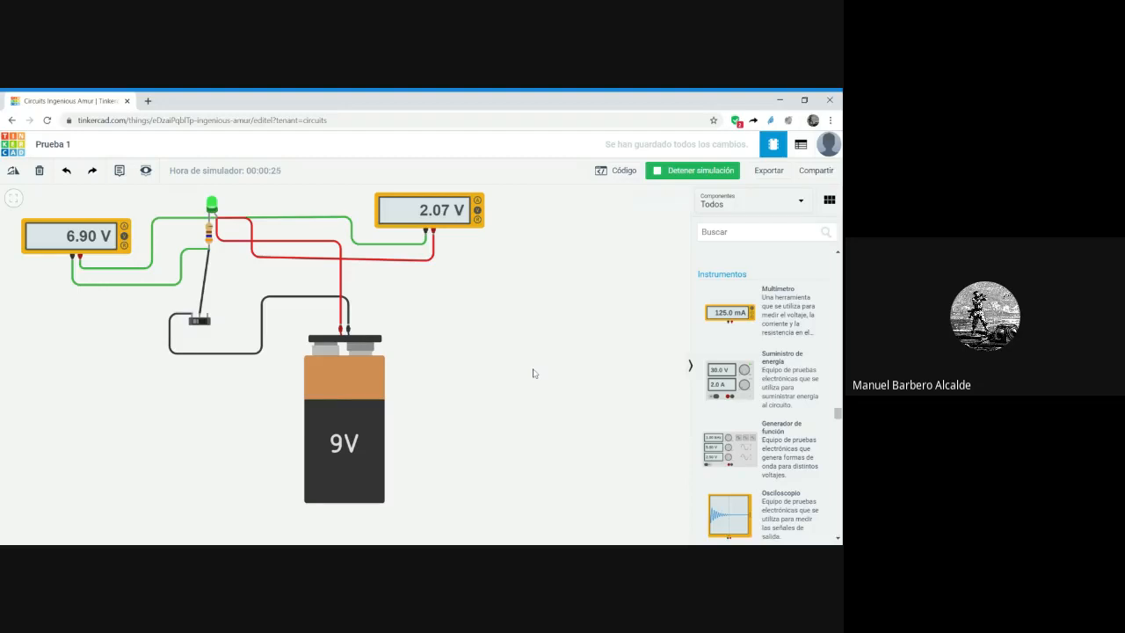
left_click(689, 173)
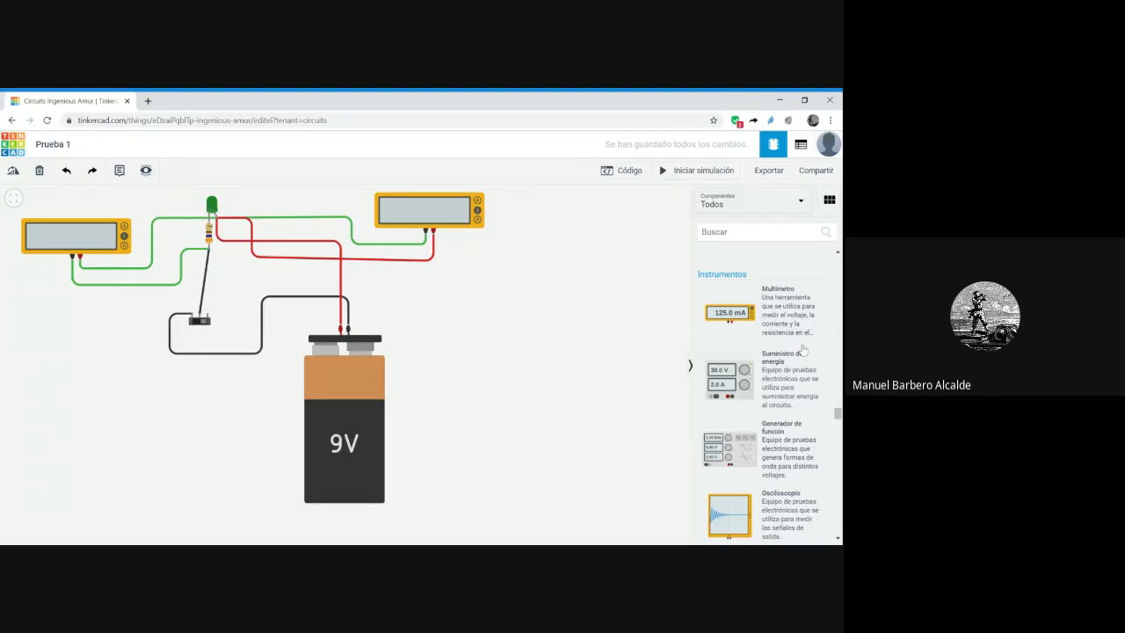
- Place a third multimeter in Amperaje mode beside the battery and move the black battery wire's switch end to its negative terminal
left_click_drag(741, 315, 95, 404)
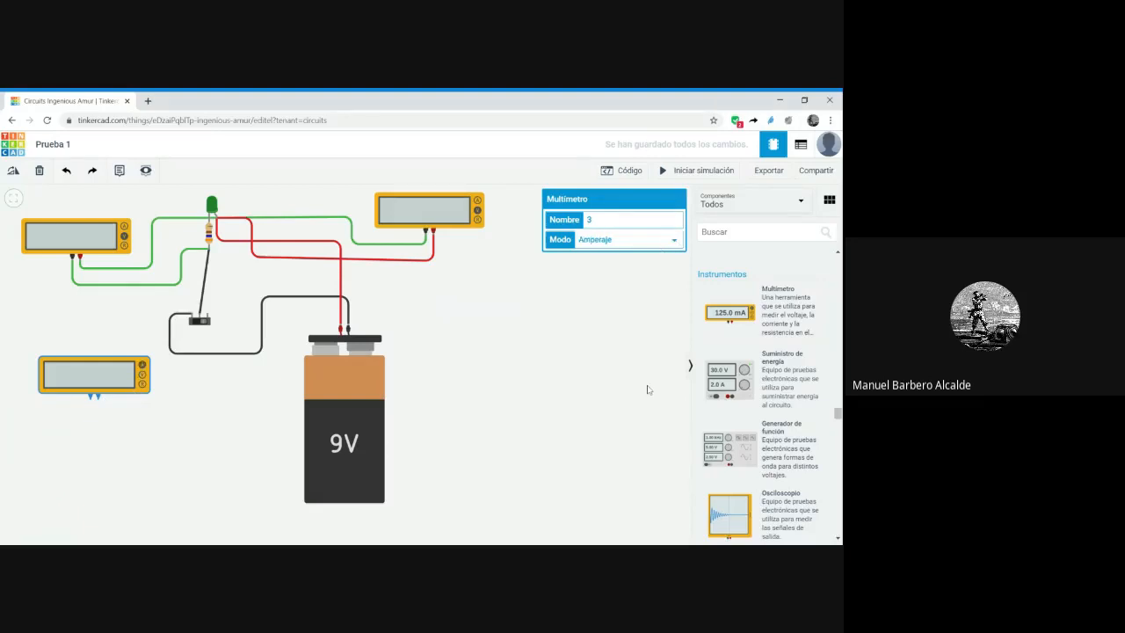
left_click(150, 482)
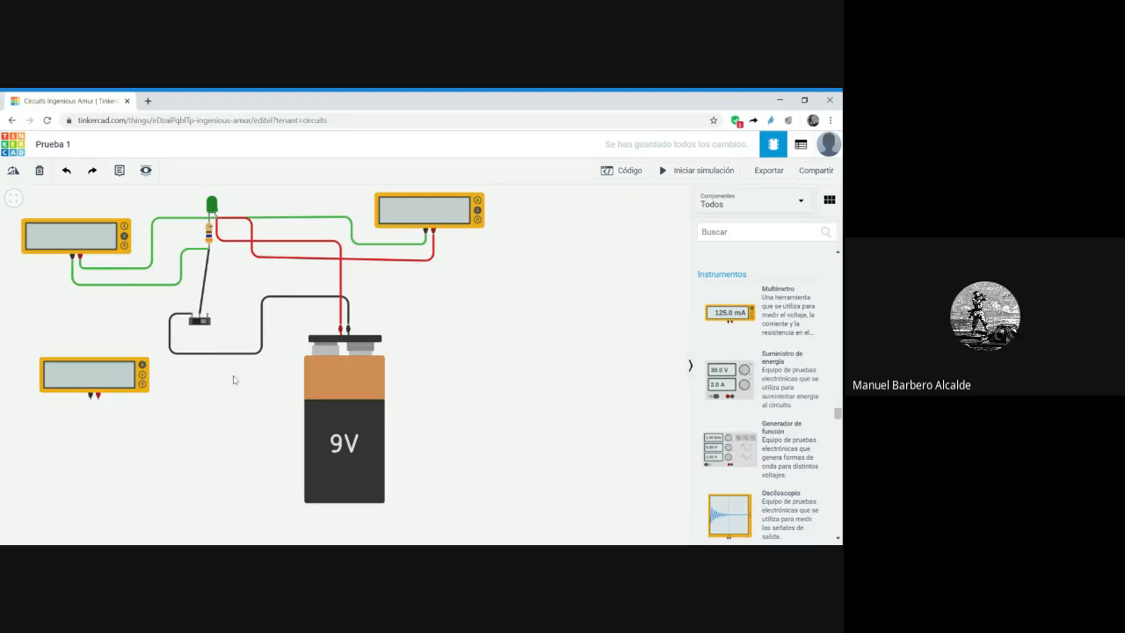
left_click(341, 325)
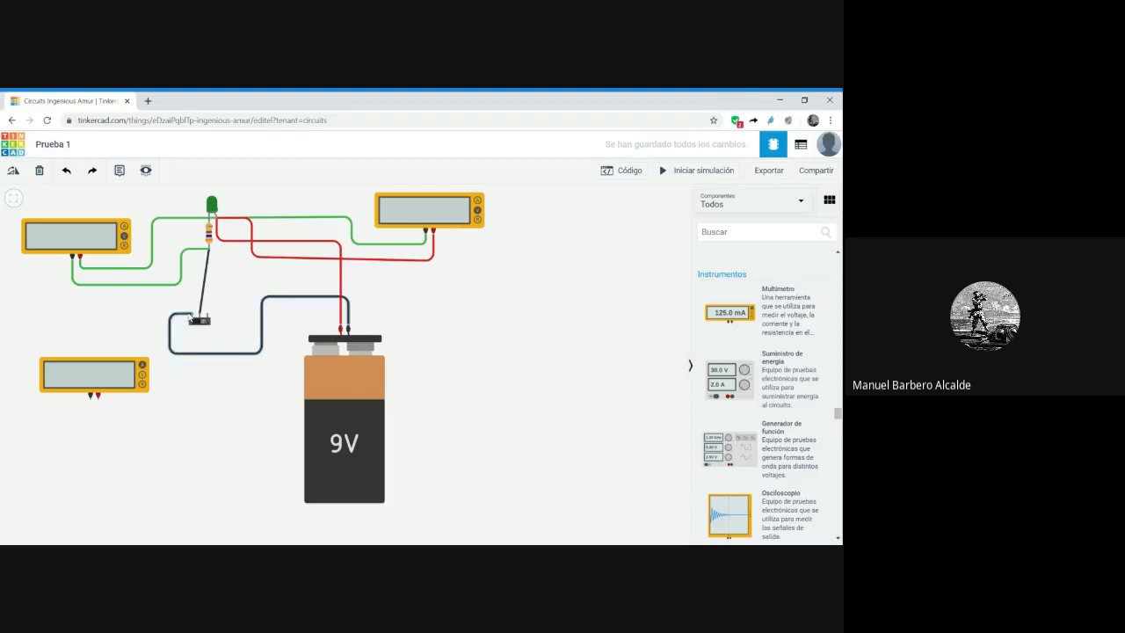
left_click(192, 316)
left_click_drag(192, 316, 92, 401)
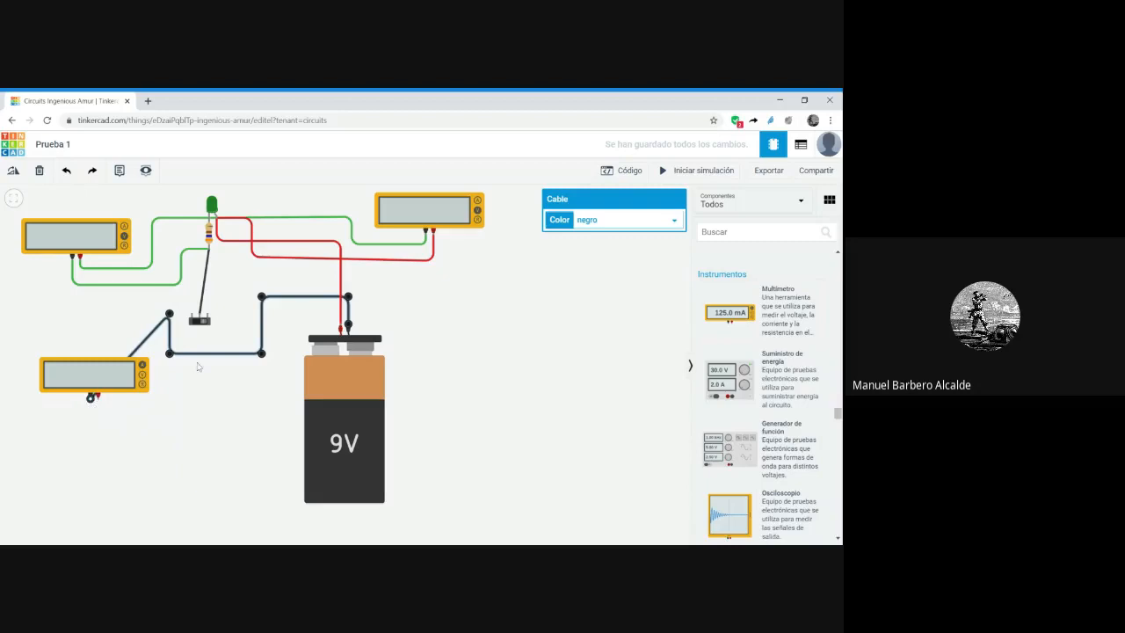
- Reshape the black battery wire so its bends run down from the third multimeter, beneath it, and up beside the battery
left_click_drag(170, 315, 90, 454)
left_click_drag(169, 353, 259, 466)
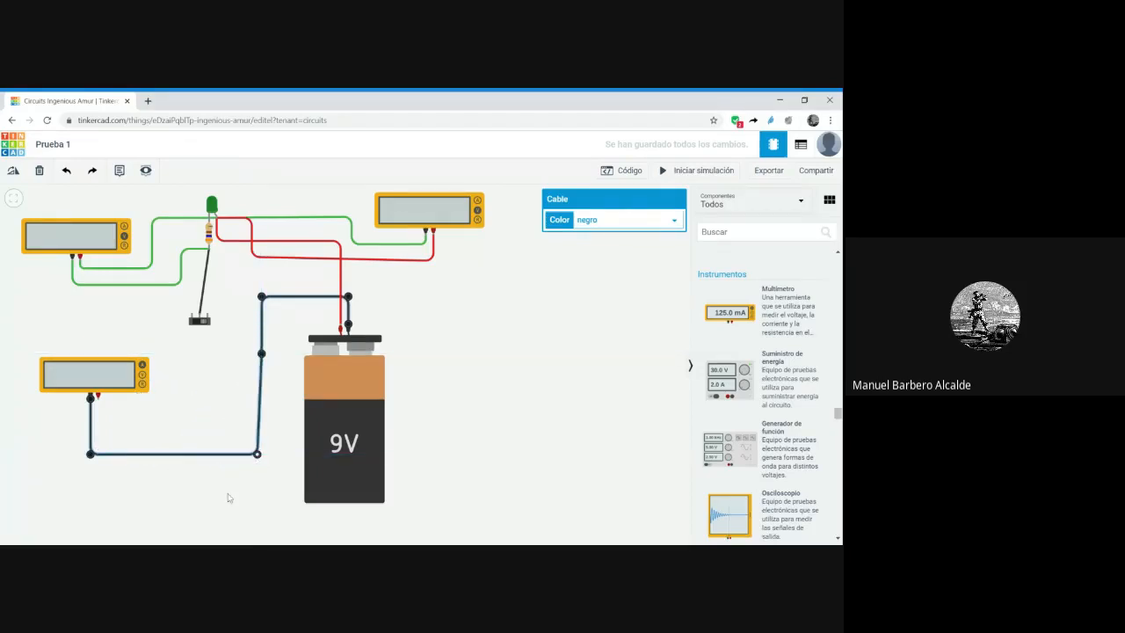
left_click(264, 489)
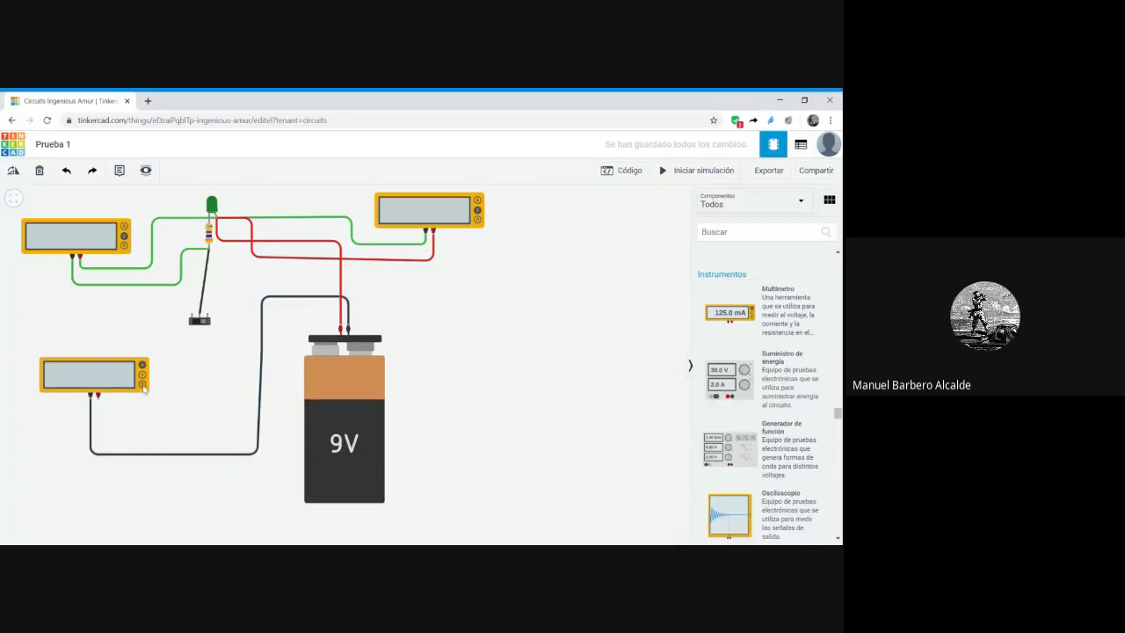
- Wire the third multimeter's positive terminal to the slide switch's free outer terminal with right-angled bends
left_click(98, 403)
left_click(164, 414)
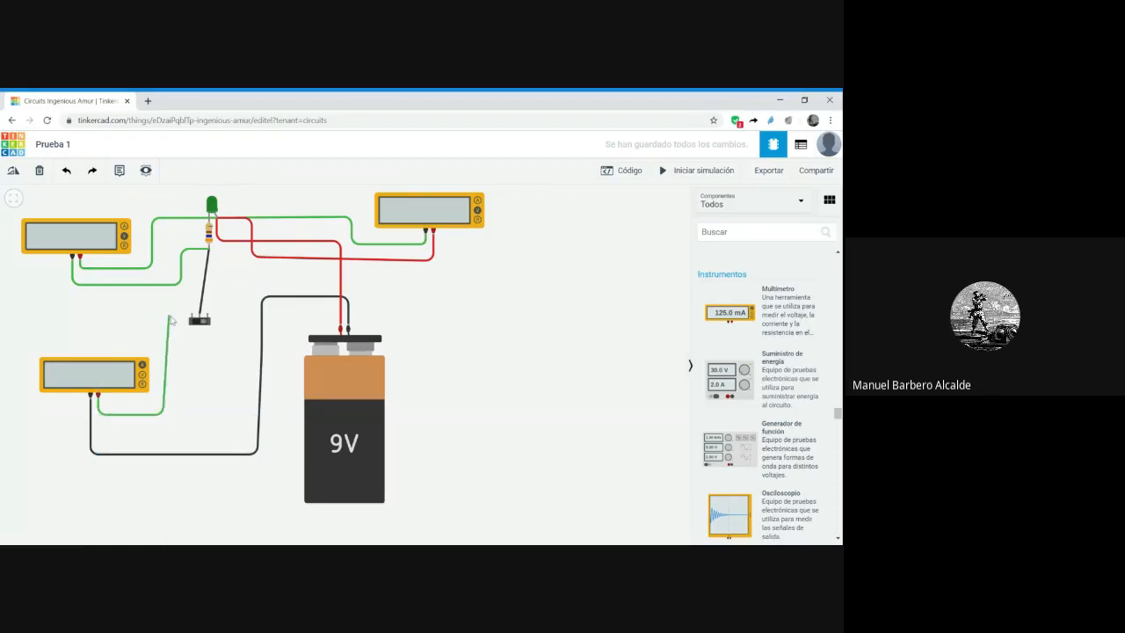
left_click(164, 315)
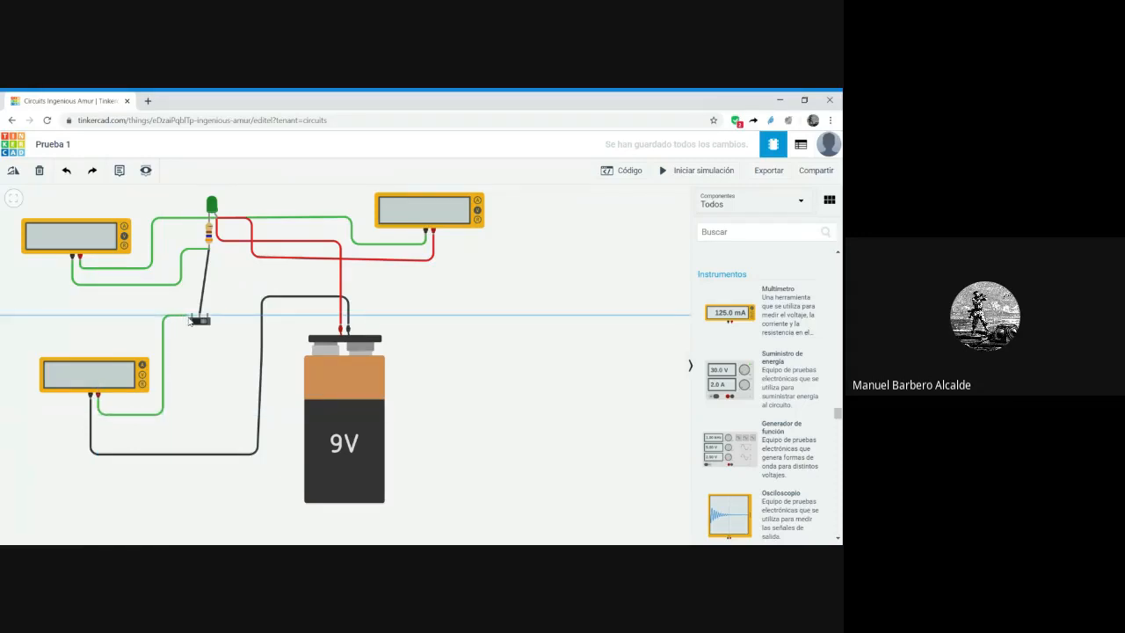
left_click(191, 318)
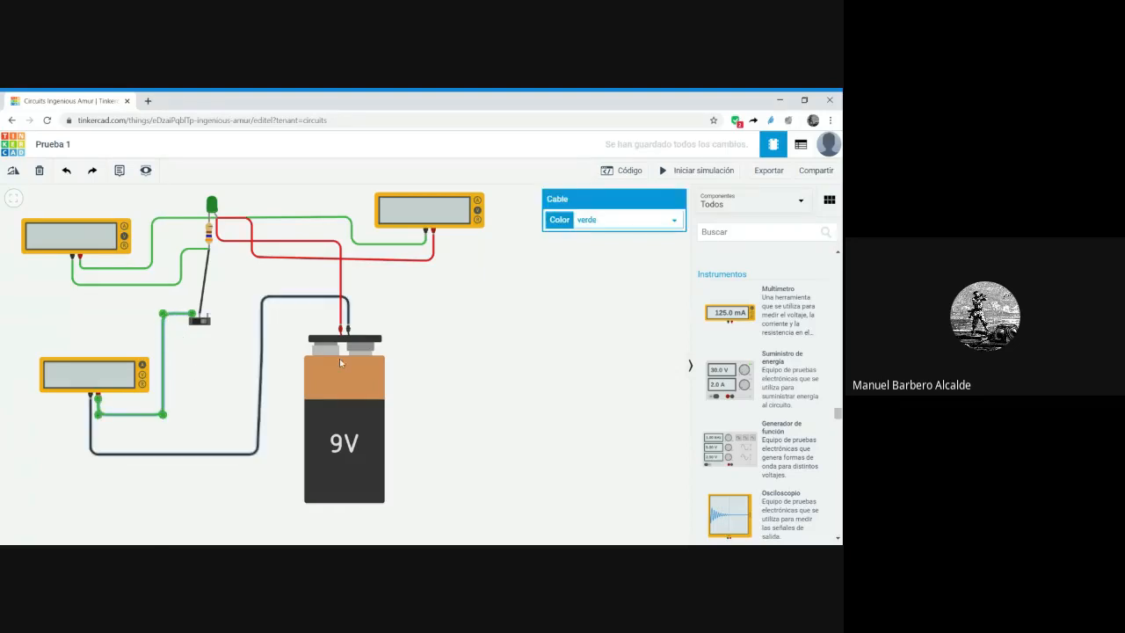
- Change the color of the third multimeter's positive wire to rojo
left_click(668, 229)
left_click(661, 250)
left_click(598, 388)
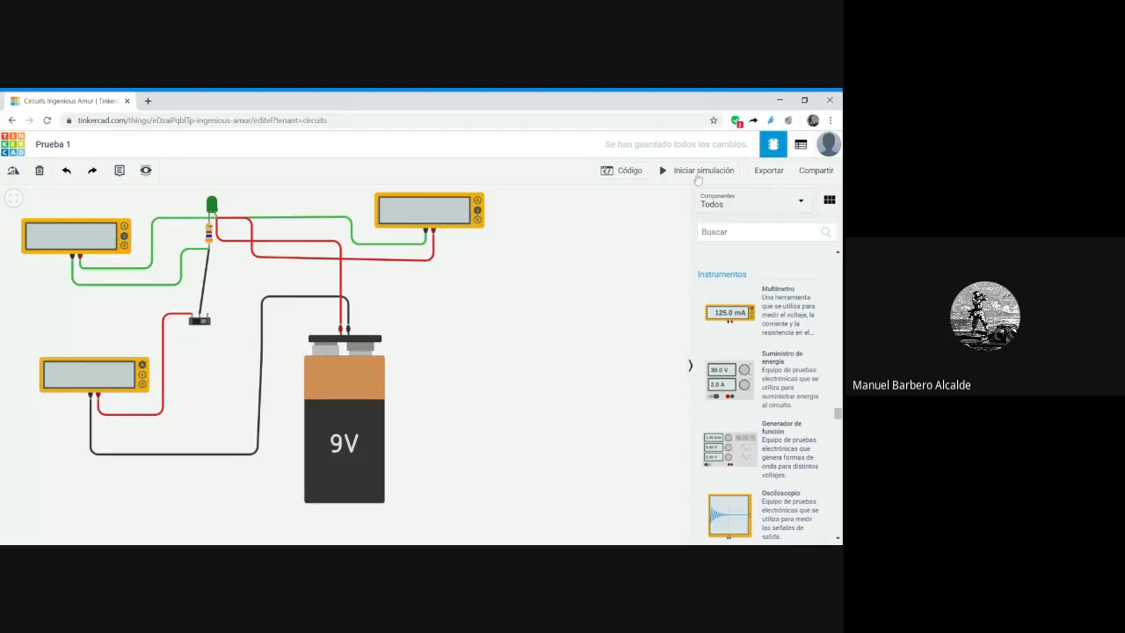
- Run the simulation, toggle the slide switch, read the voltages and current, check the resistor's value, and stop the simulation
left_click(698, 172)
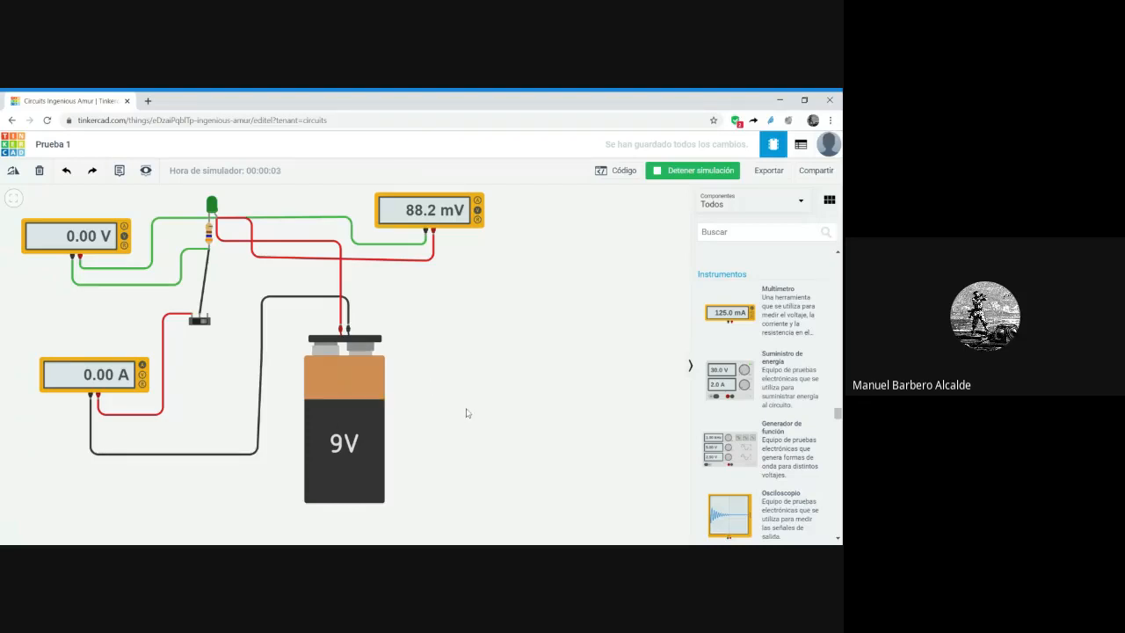
left_click(204, 322)
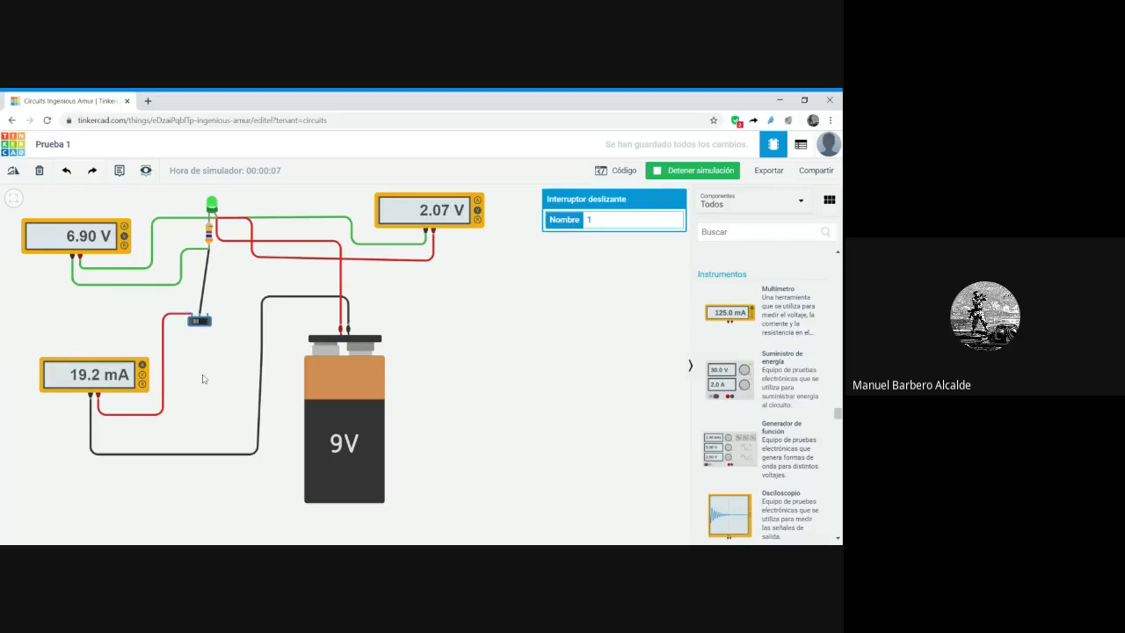
left_click(204, 380)
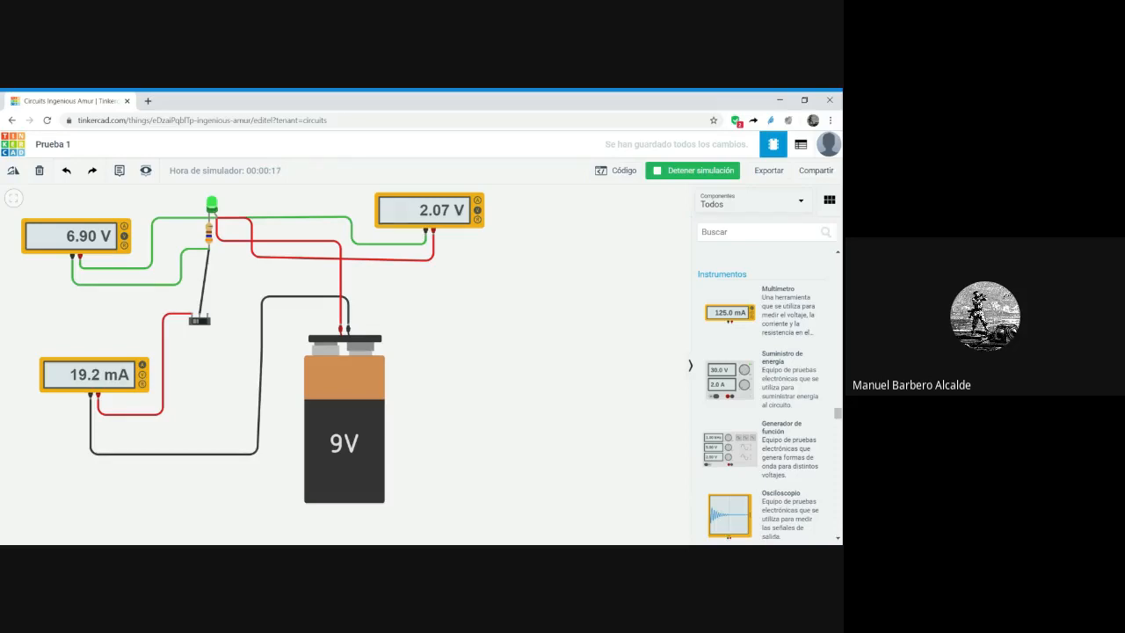
left_click(210, 236)
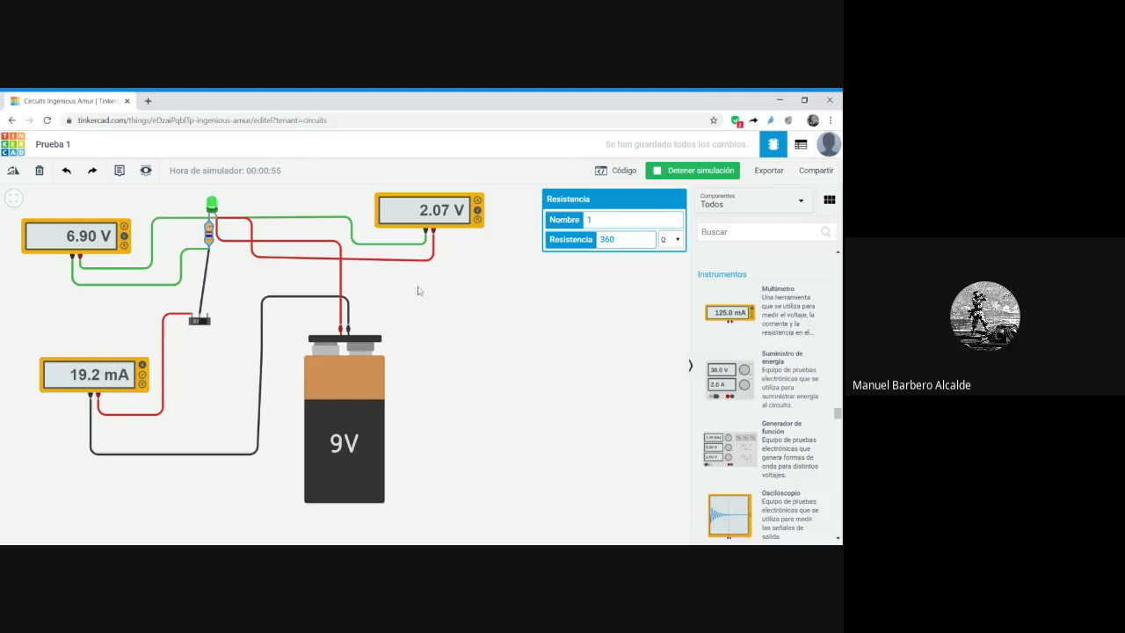
left_click(524, 327)
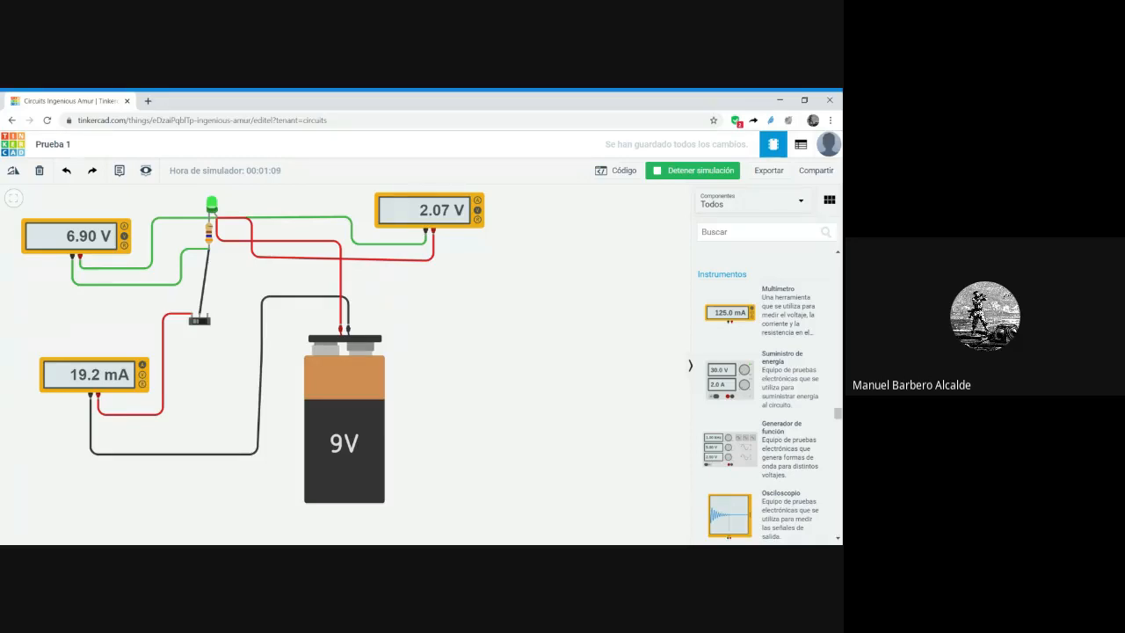
left_click(675, 171)
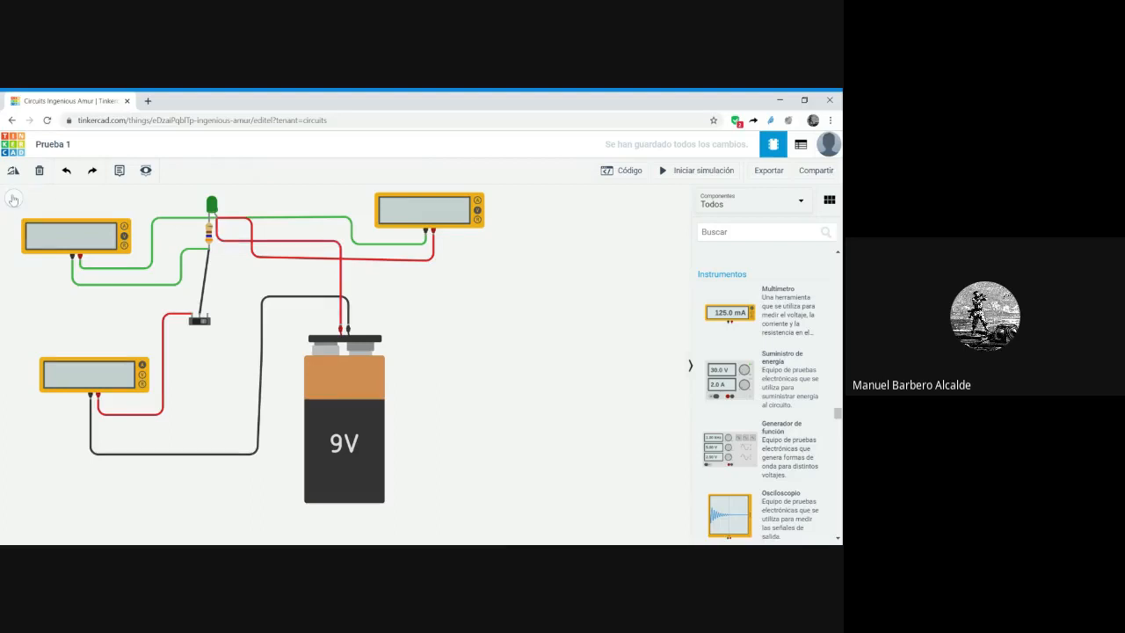
- Fit the whole circuit in view, review its component list, and return to the circuit view
left_click(13, 199)
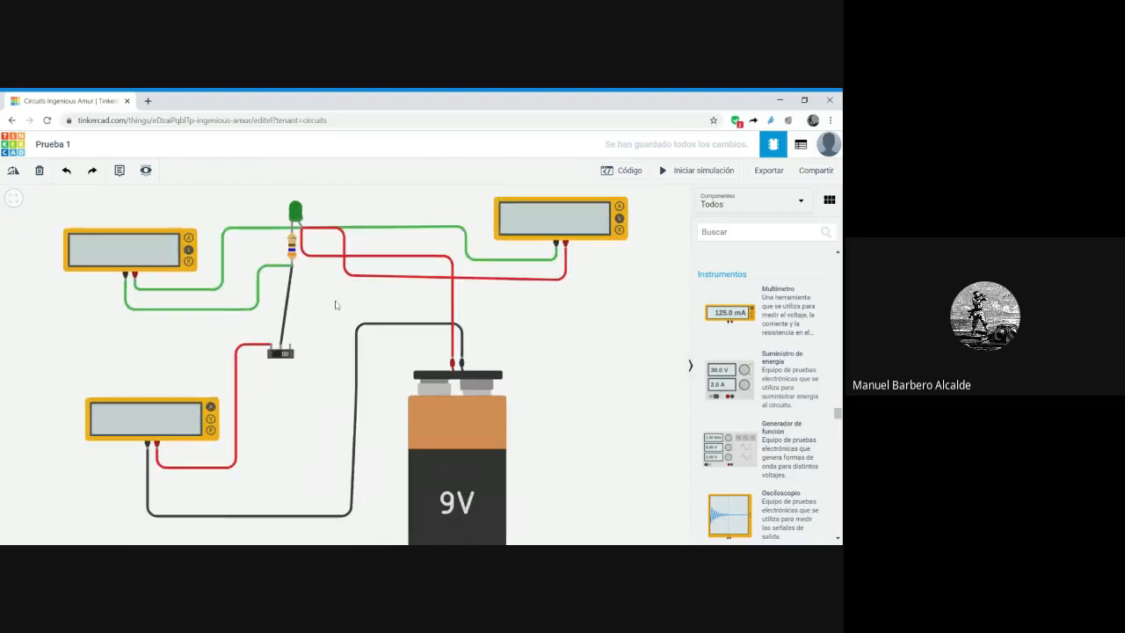
scroll(335, 305, "down", 2)
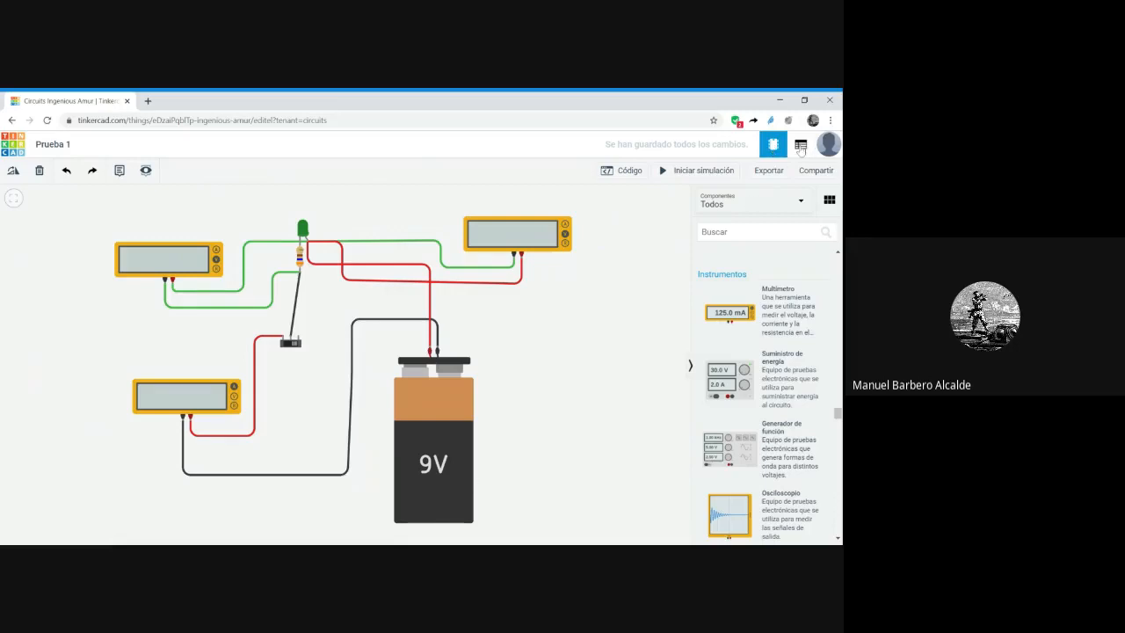
left_click(802, 147)
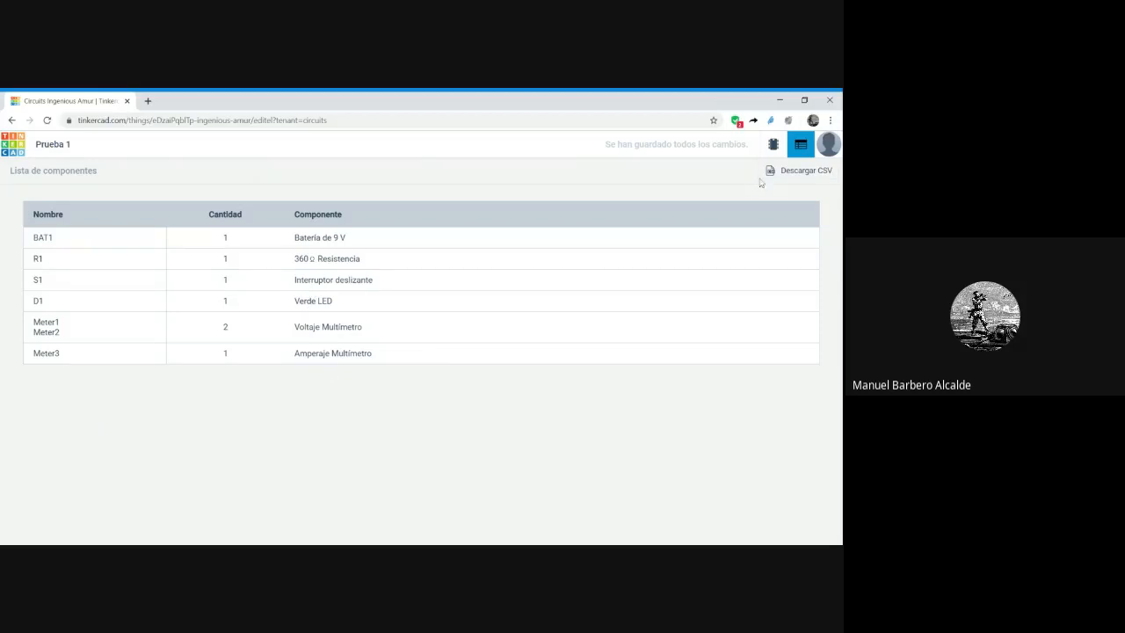
left_click(774, 147)
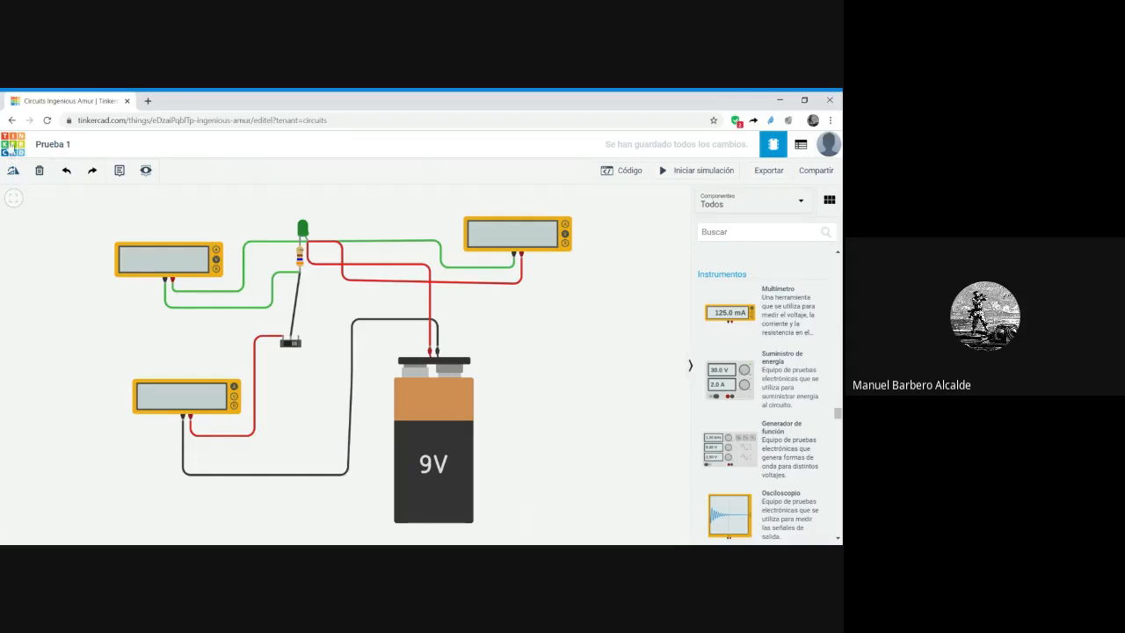
- Leave the circuit editor for the Circuits dashboard and locate the Prueba 1 design
left_click(14, 149)
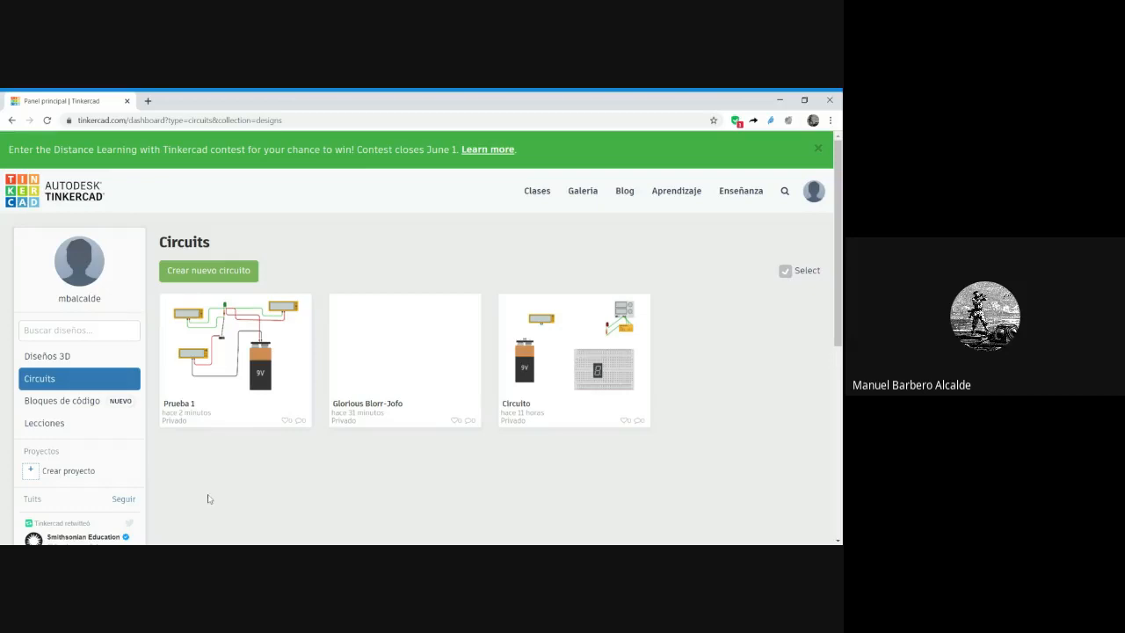
mouse_move(225, 426)
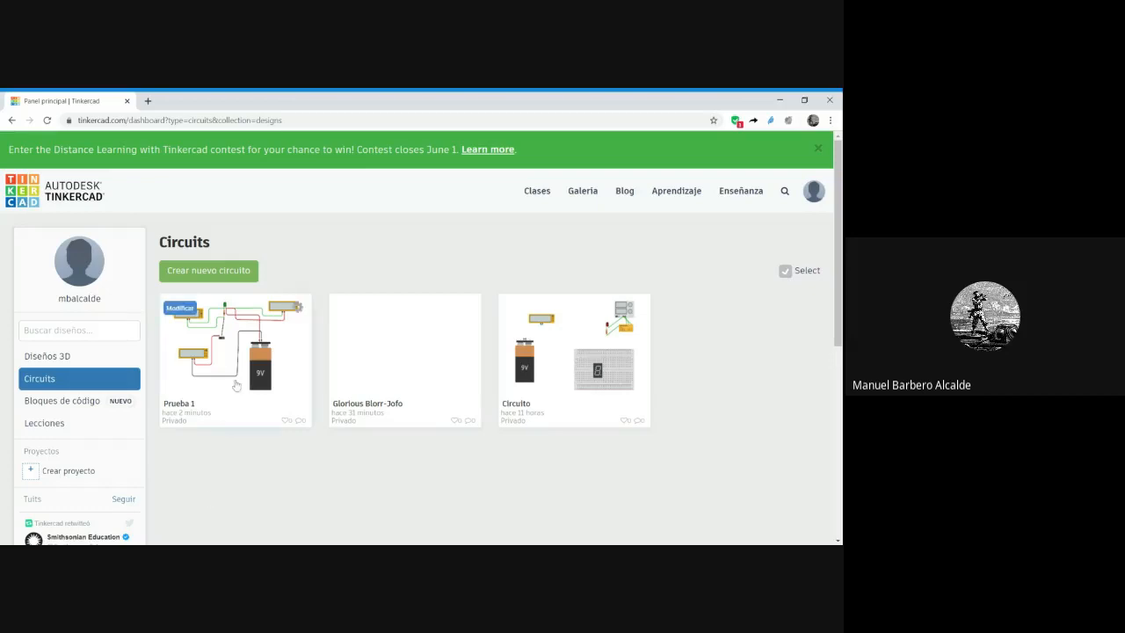